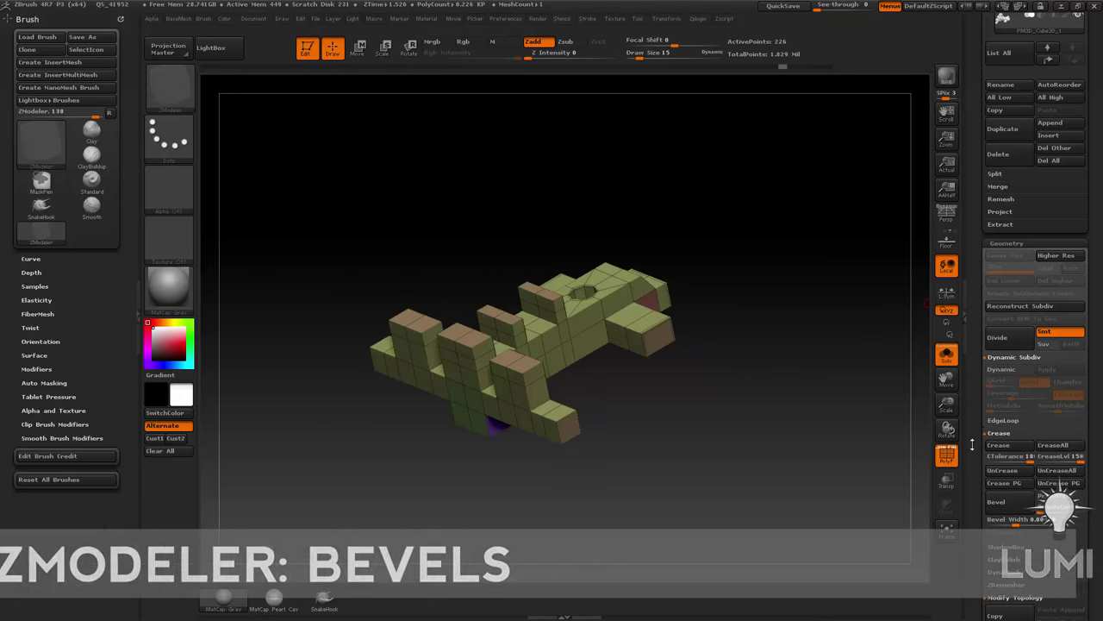
Initialize the current mesh as a quick cylinder along the Y axis
scroll(991, 423, down, 10)
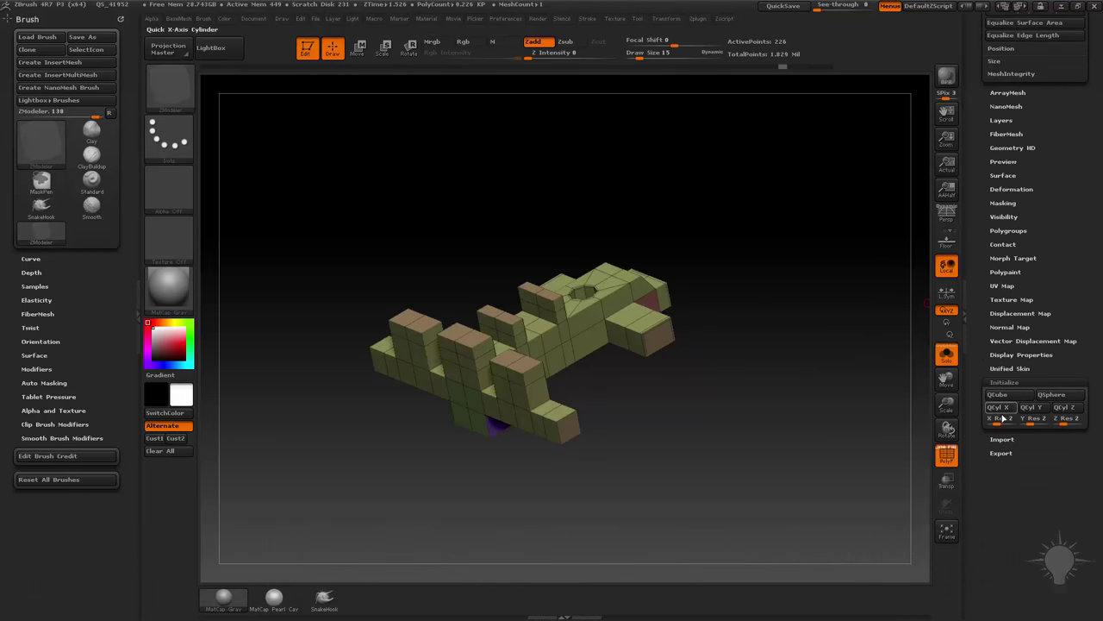
click(1037, 412)
alt+drag(688, 289, 896, 346)
drag(810, 328, 881, 268)
drag(758, 294, 675, 390)
alt+drag(730, 355, 729, 304)
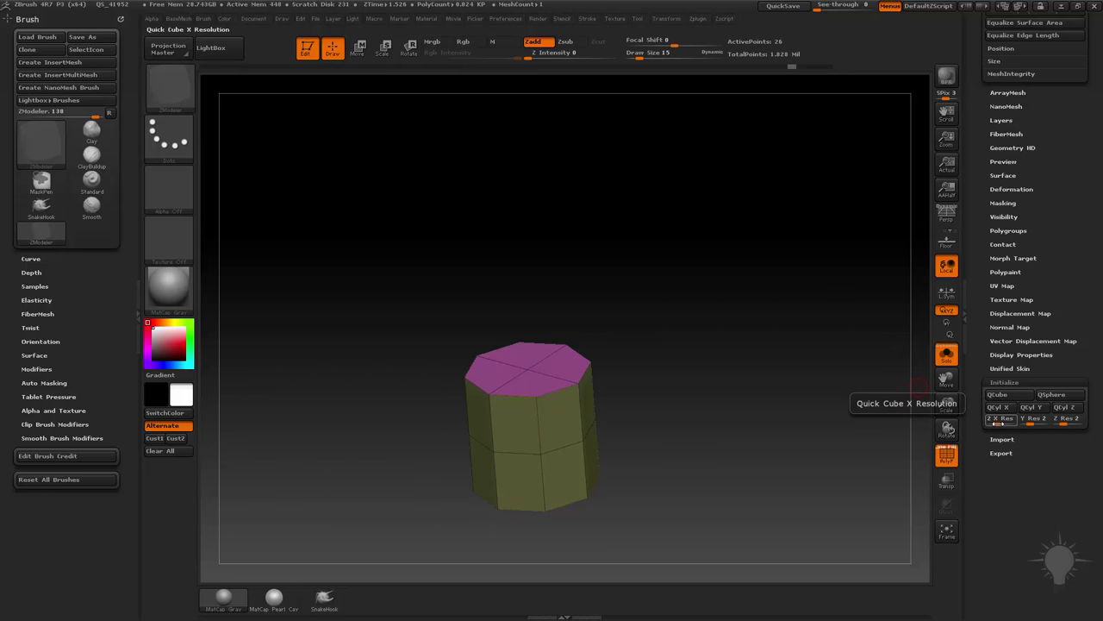
Set the initialize resolution to 3 on X, Y and Z and regenerate the quick Y-axis cylinder
click(998, 424)
text(3)
key(Return)
click(1031, 408)
drag(688, 319, 700, 358)
Bevel the complete edge loop around the cylinder's top rim with the ZModeler brush
key(space)
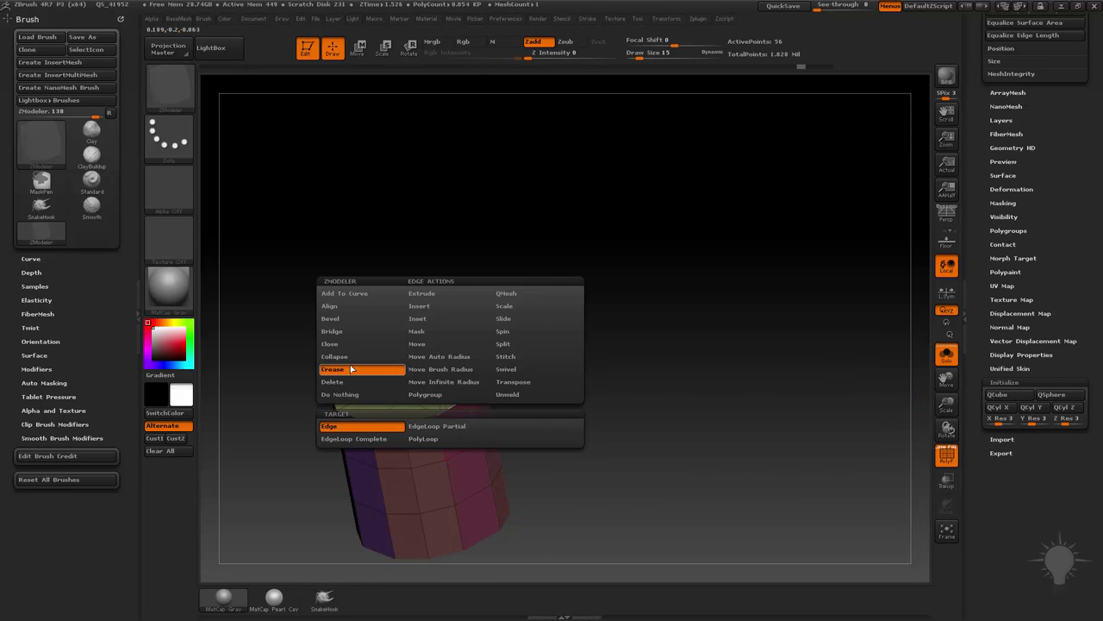
click(352, 319)
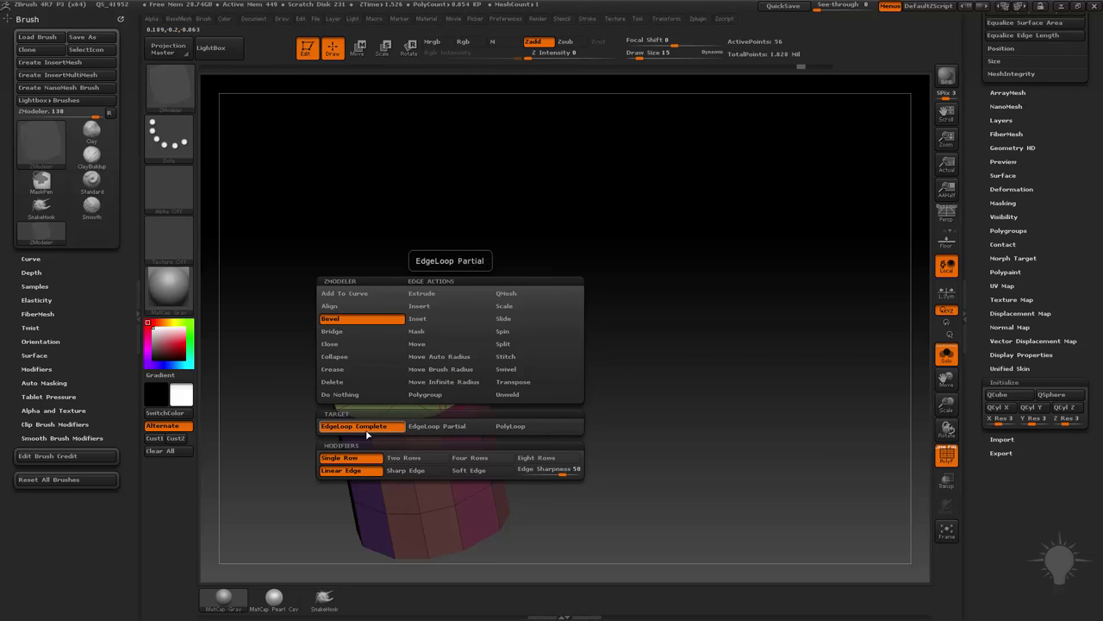
click(367, 434)
drag(609, 337, 524, 403)
mouse_move(659, 411)
alt+mouse_down()
mouse_move(640, 376)
mouse_move(668, 392)
alt+mouse_up()
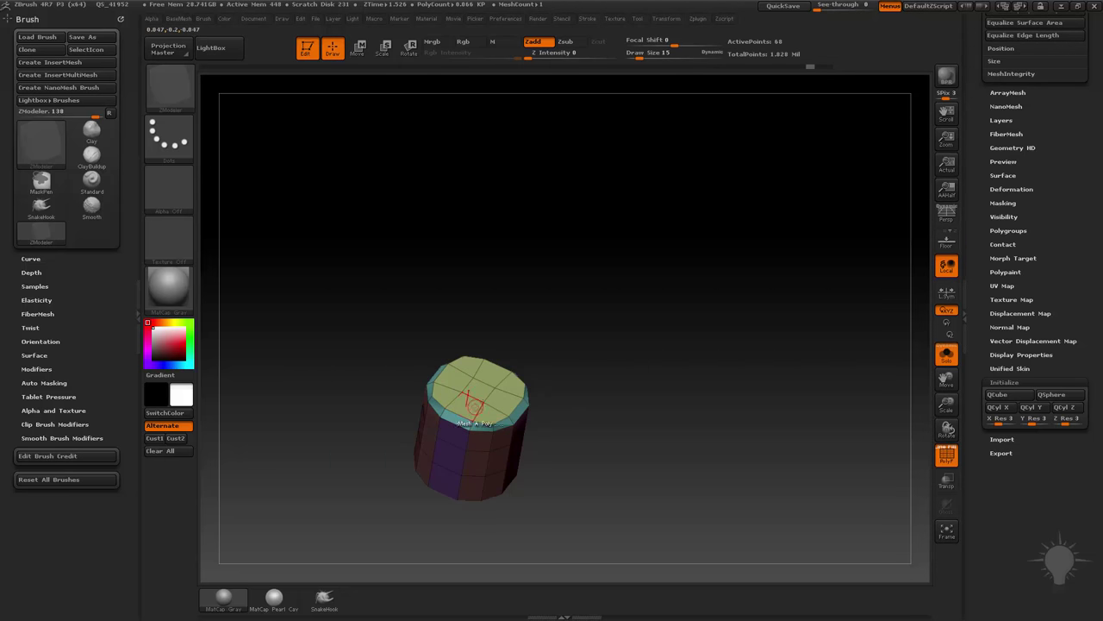
drag(559, 410, 540, 397)
drag(625, 298, 627, 312)
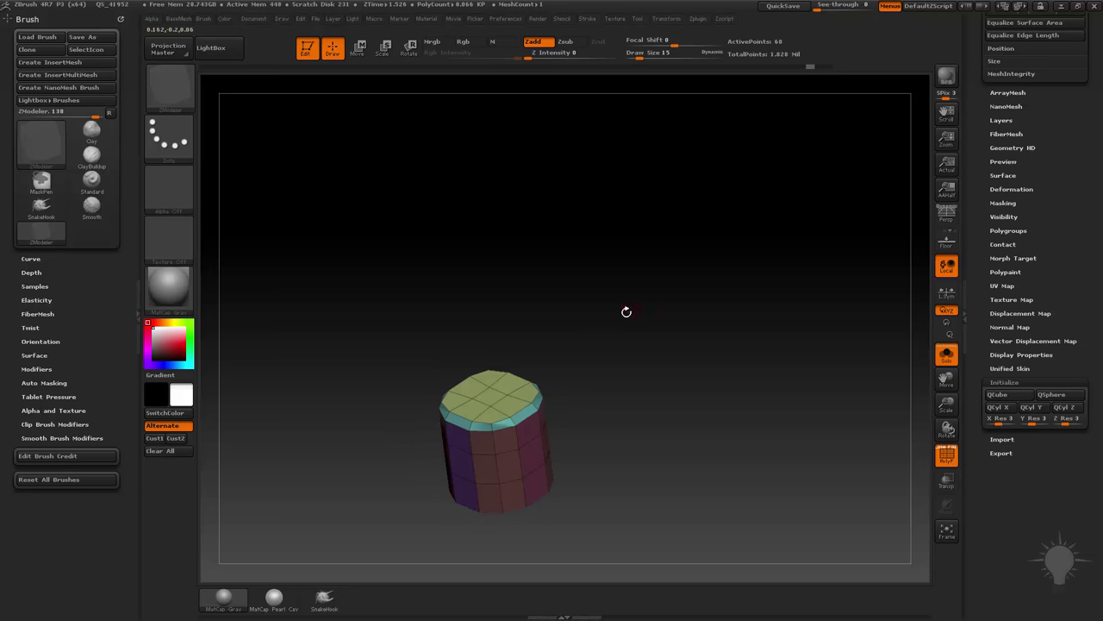
Load the IMM_QMesh insert primitives brush from the Insert brush folder and choose its Cyl 12 mesh
key(comma)
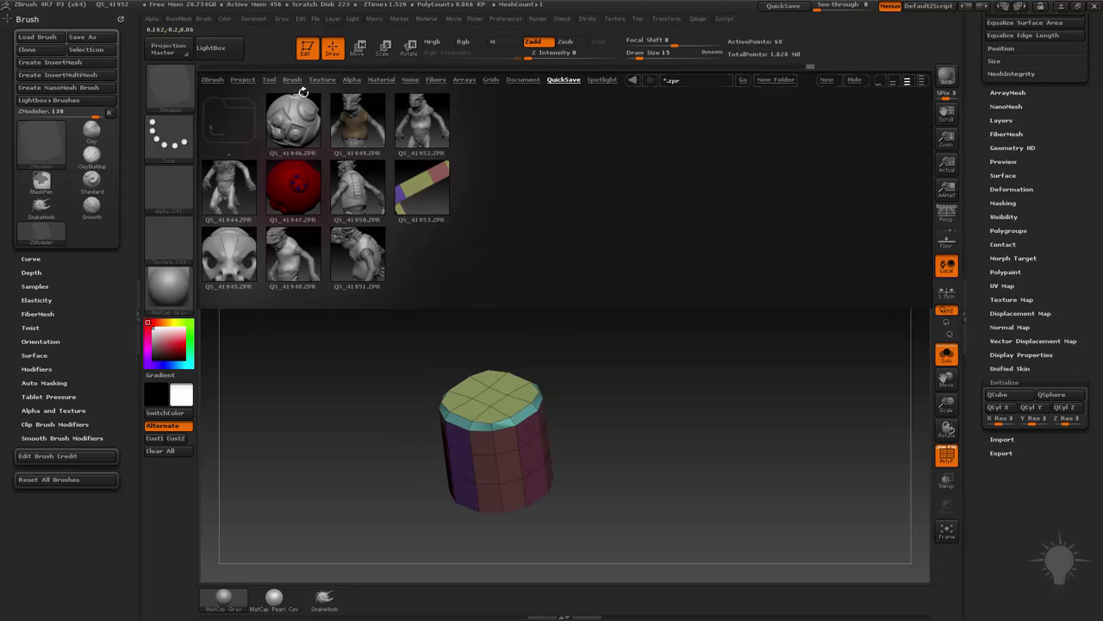
click(293, 79)
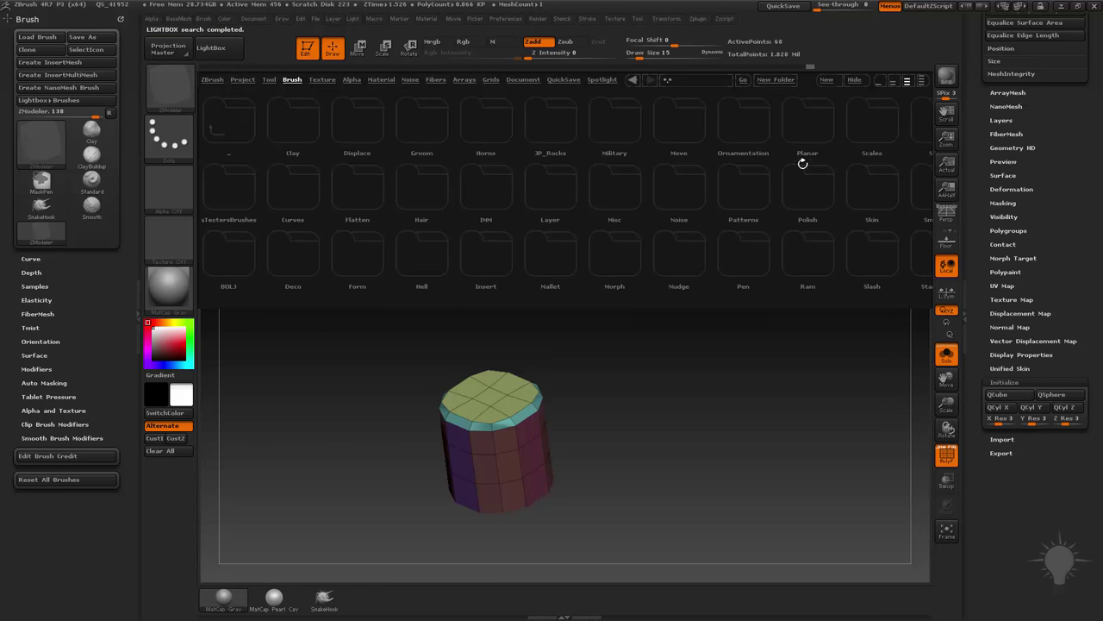
click(921, 81)
double_click(420, 257)
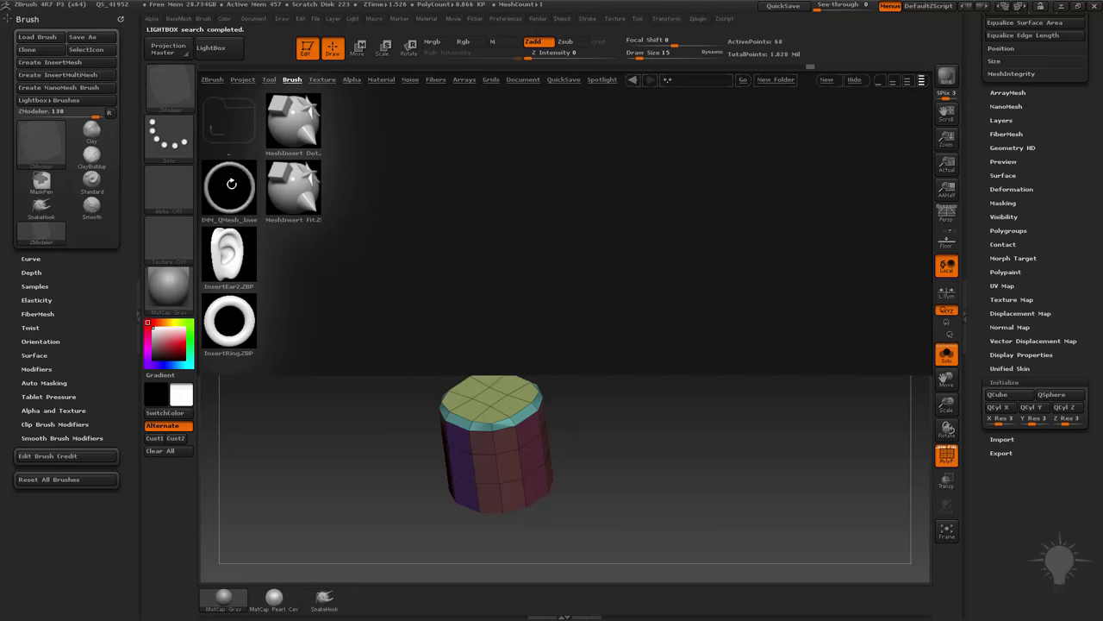
double_click(231, 186)
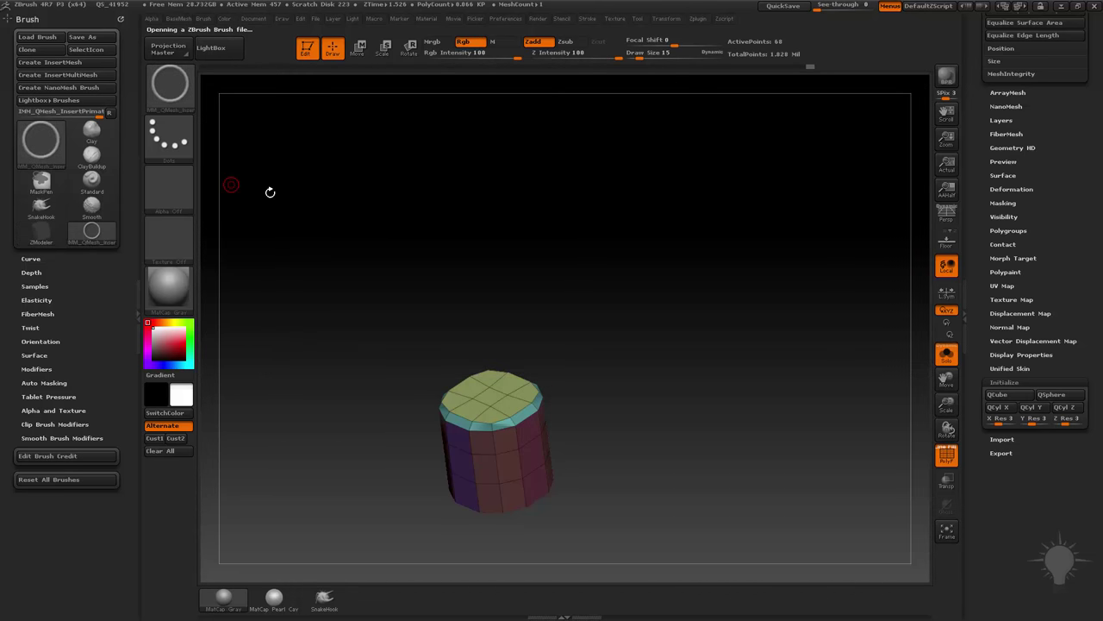
key(m)
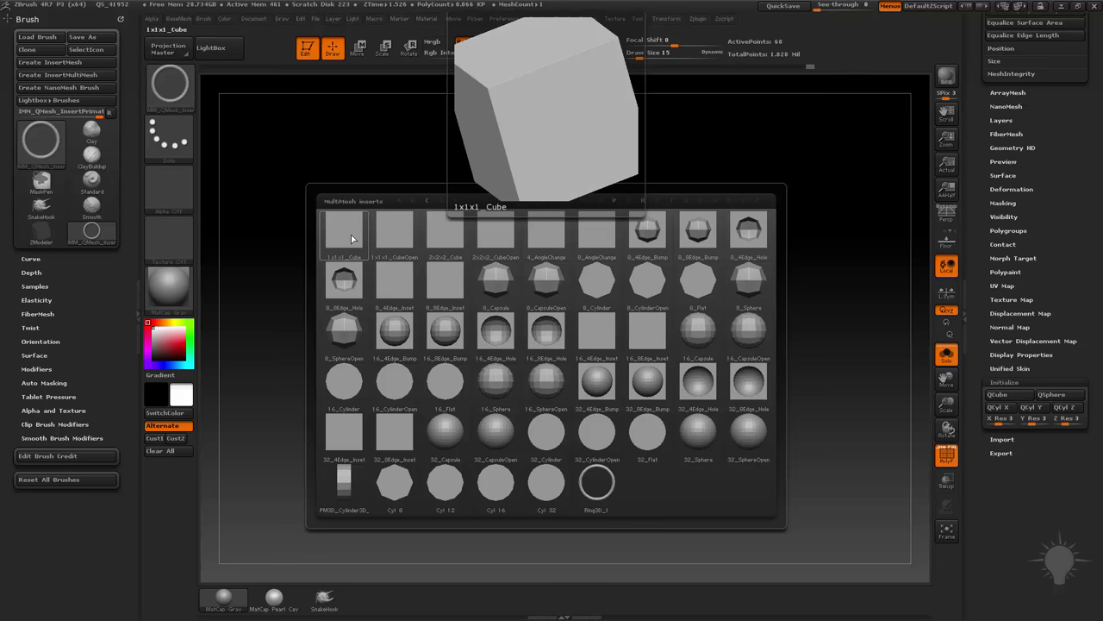
click(445, 491)
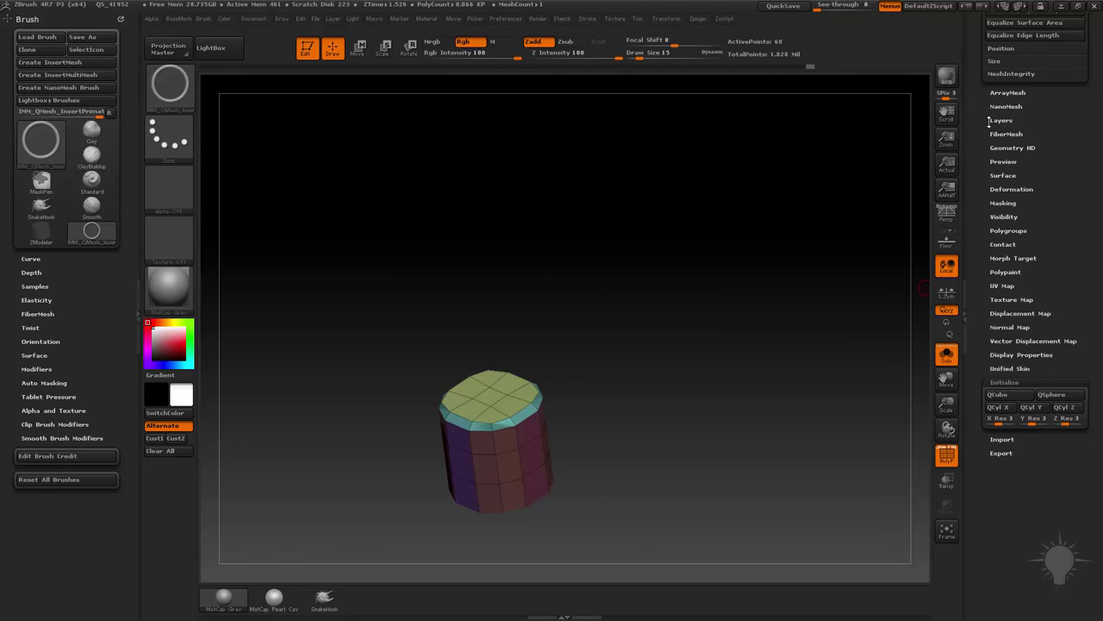
Replace the current mesh with the 12-sided brush cylinder using MeshFromBrush
scroll(990, 124, up, 10)
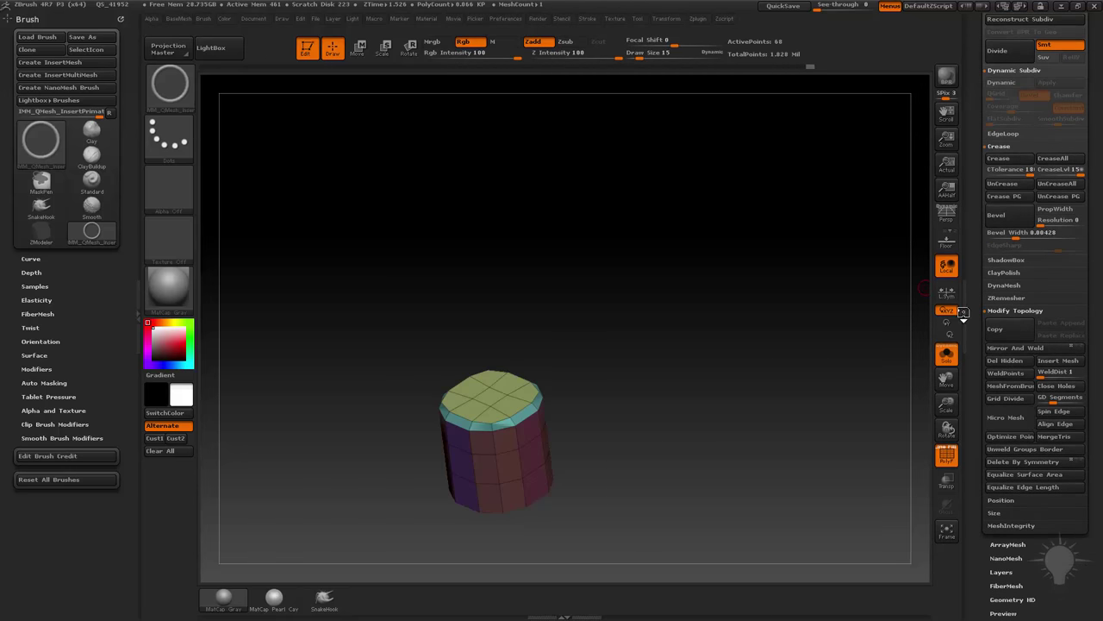
mouse_move(963, 312)
mouse_down()
mouse_move(975, 377)
mouse_move(973, 322)
mouse_up()
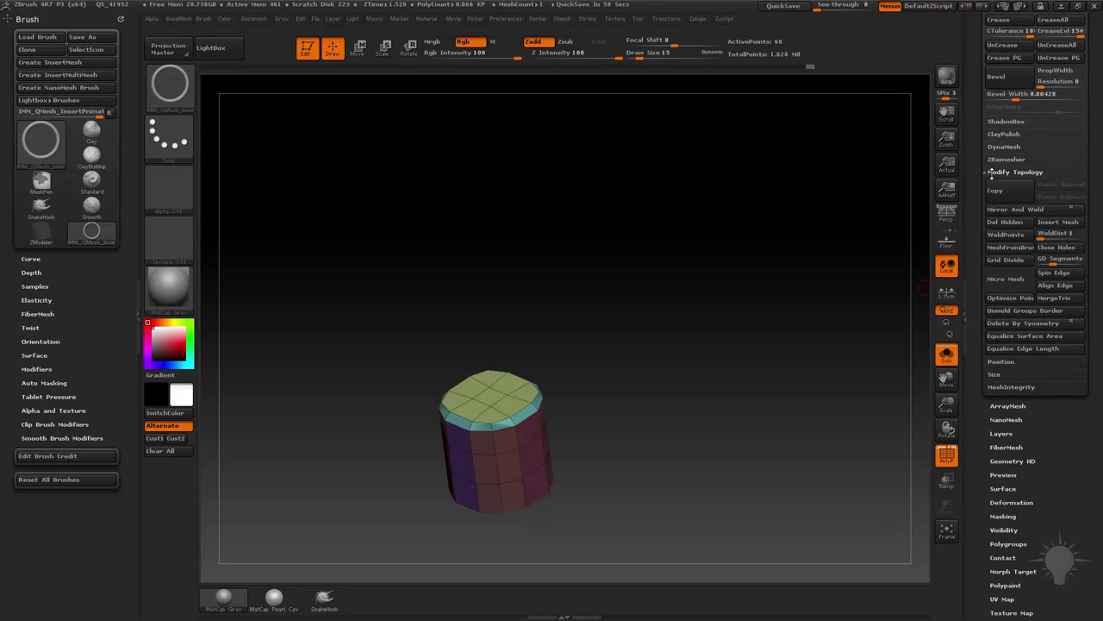
click(1001, 248)
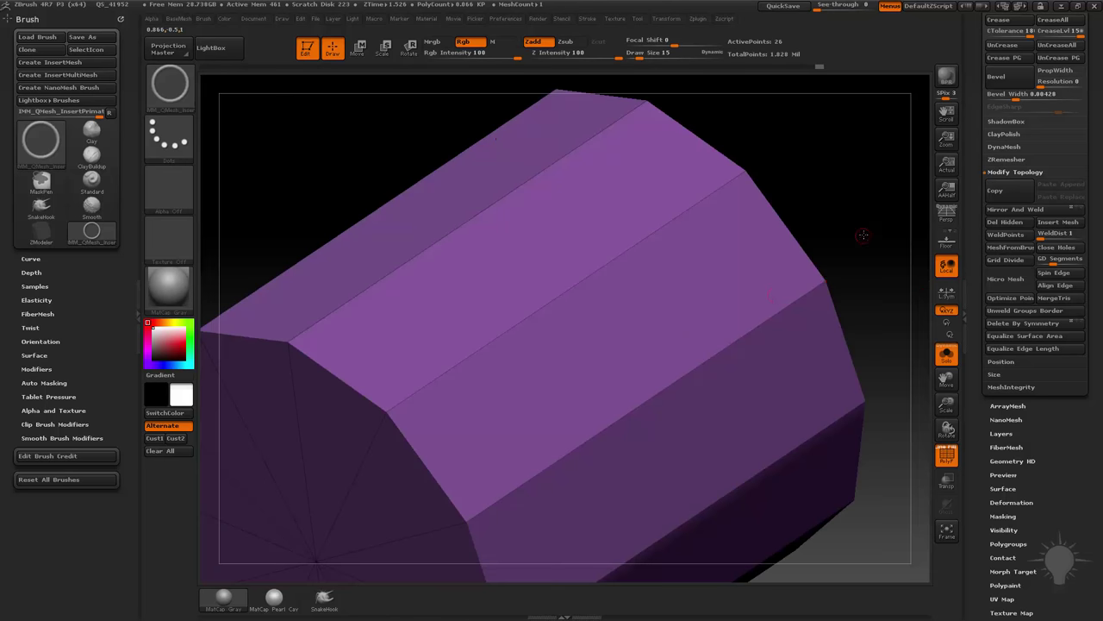
alt+drag(844, 208, 760, 185)
drag(759, 185, 752, 219)
alt+drag(777, 277, 765, 246)
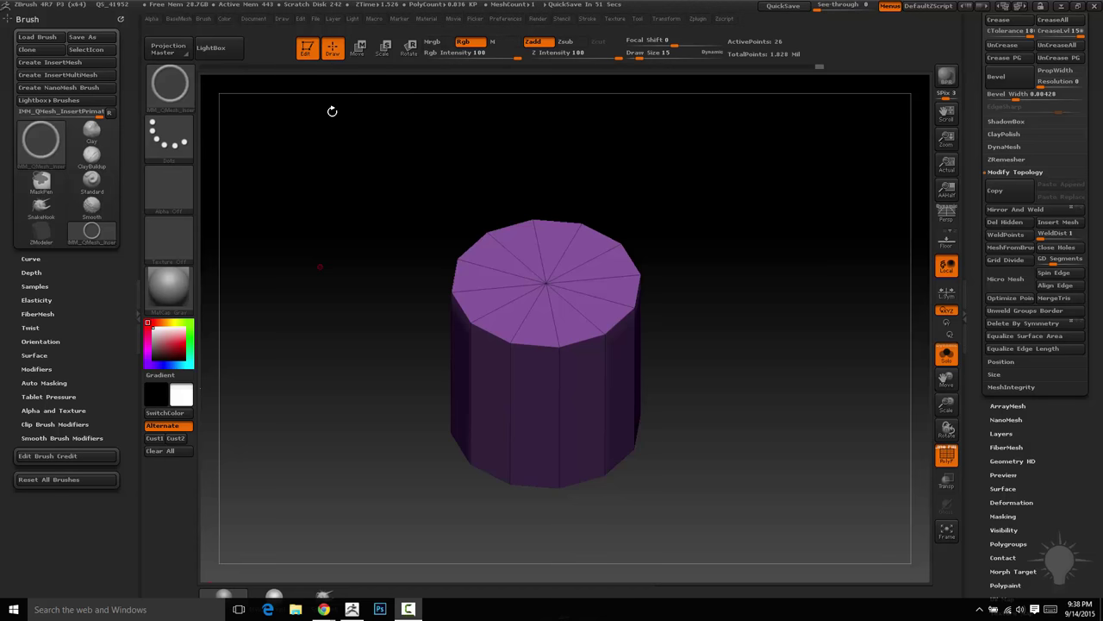
Clear the canvas and select the Cylinder3D primitive as the active tool
click(308, 49)
key(ctrl+n)
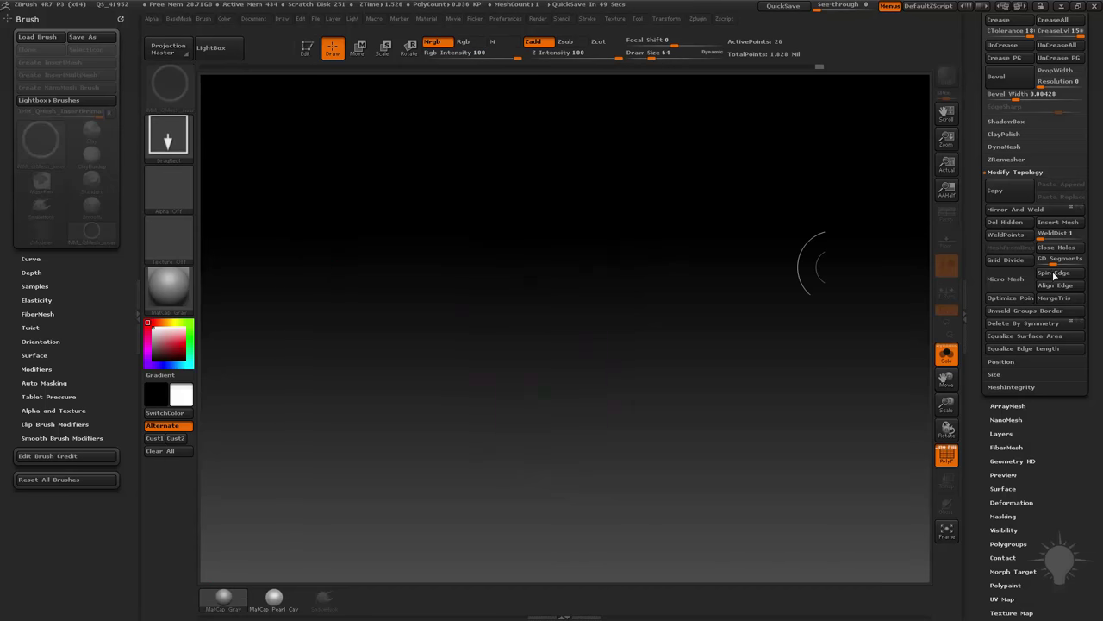
drag(975, 143, 965, 303)
click(1007, 184)
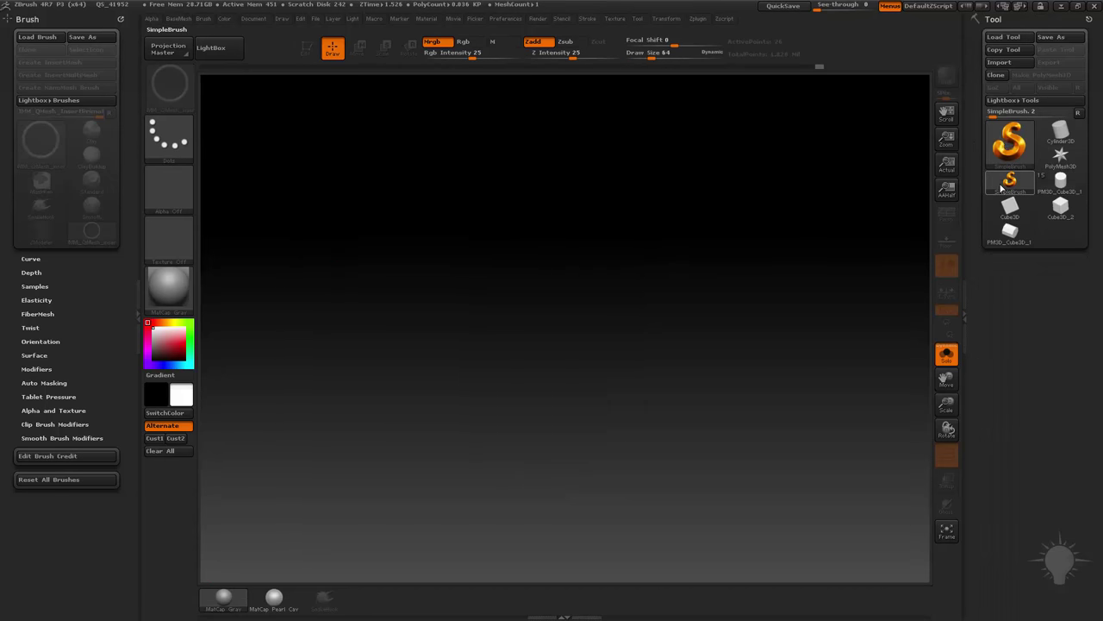
click(1011, 138)
click(1059, 129)
Draw the Cylinder3D on the canvas and enter edit mode
drag(578, 315, 394, 98)
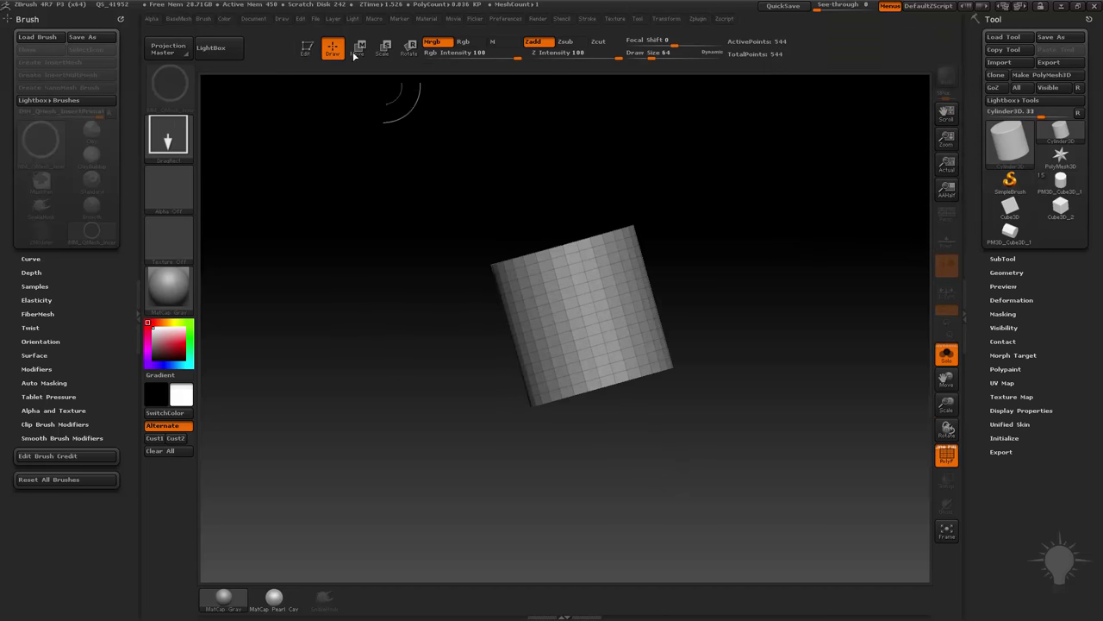
key(t)
drag(624, 182, 866, 307)
key(f)
Set the primitive cylinder's HDivide to 12 and VDivide to 4
click(991, 438)
drag(873, 408, 842, 437)
key(f)
drag(1000, 487, 992, 489)
text(3)
key(Return)
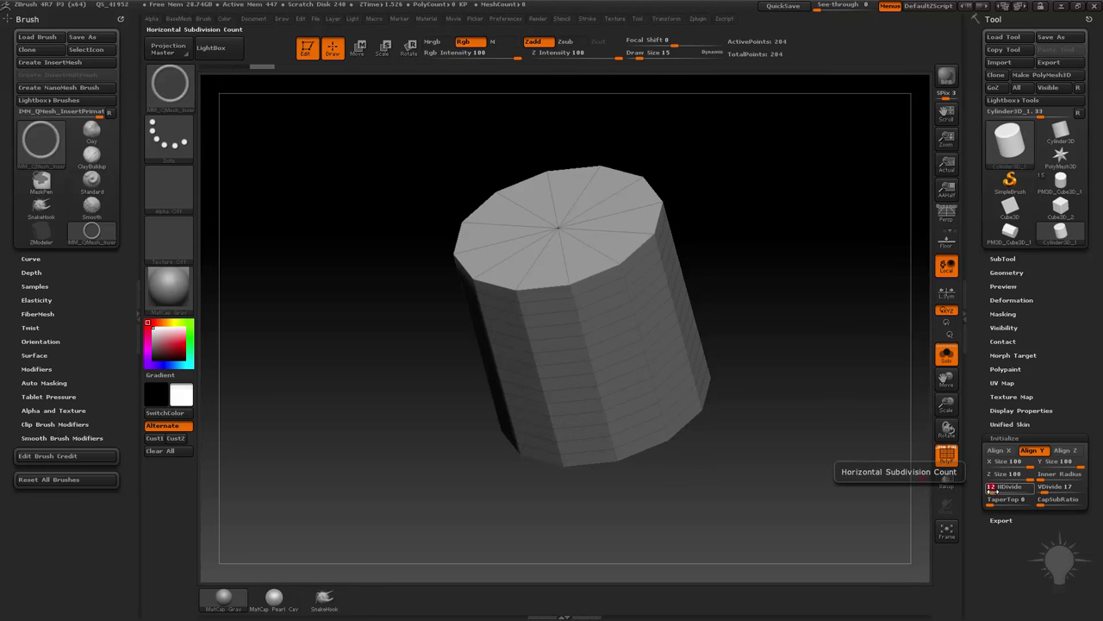
drag(1058, 488, 1039, 488)
drag(816, 411, 623, 315)
drag(773, 334, 873, 288)
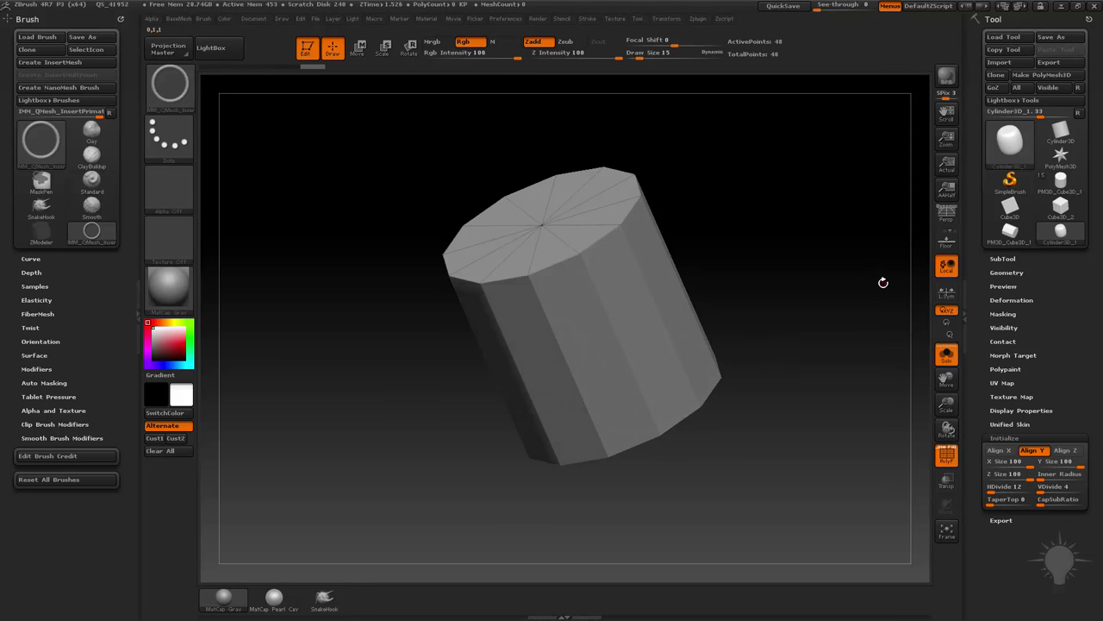
Convert the primitive cylinder into a PolyMesh3D
click(1043, 75)
key(shift)
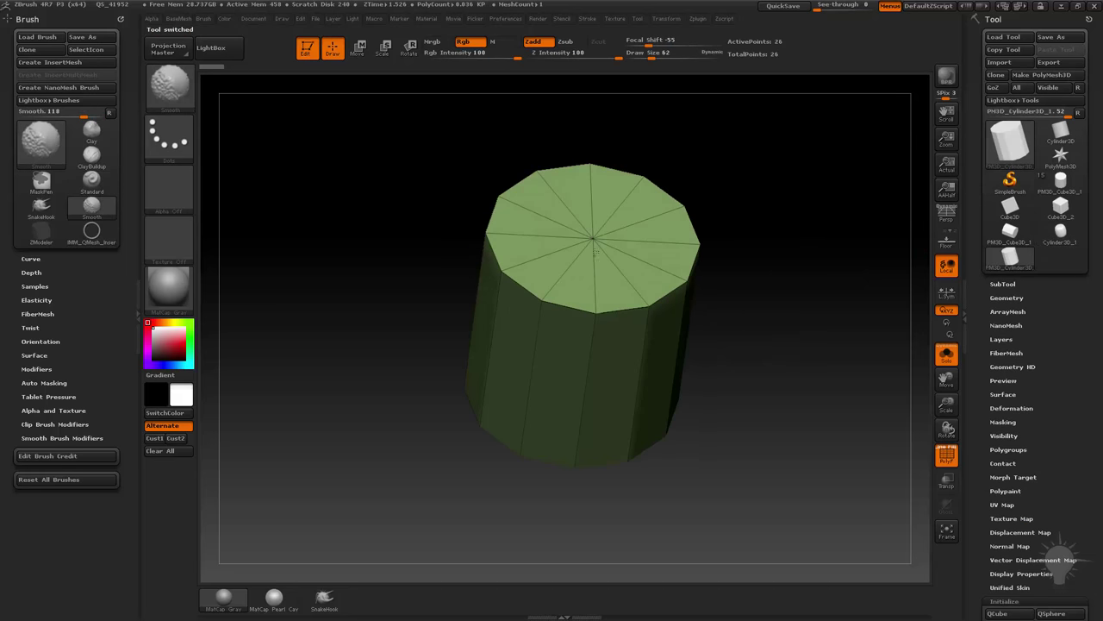
mouse_move(819, 216)
mouse_down()
mouse_move(807, 207)
mouse_move(798, 232)
mouse_move(820, 234)
mouse_move(615, 306)
mouse_up()
Try subdividing the cylinder polymesh once, and undo the subdivision
key(ctrl+d)
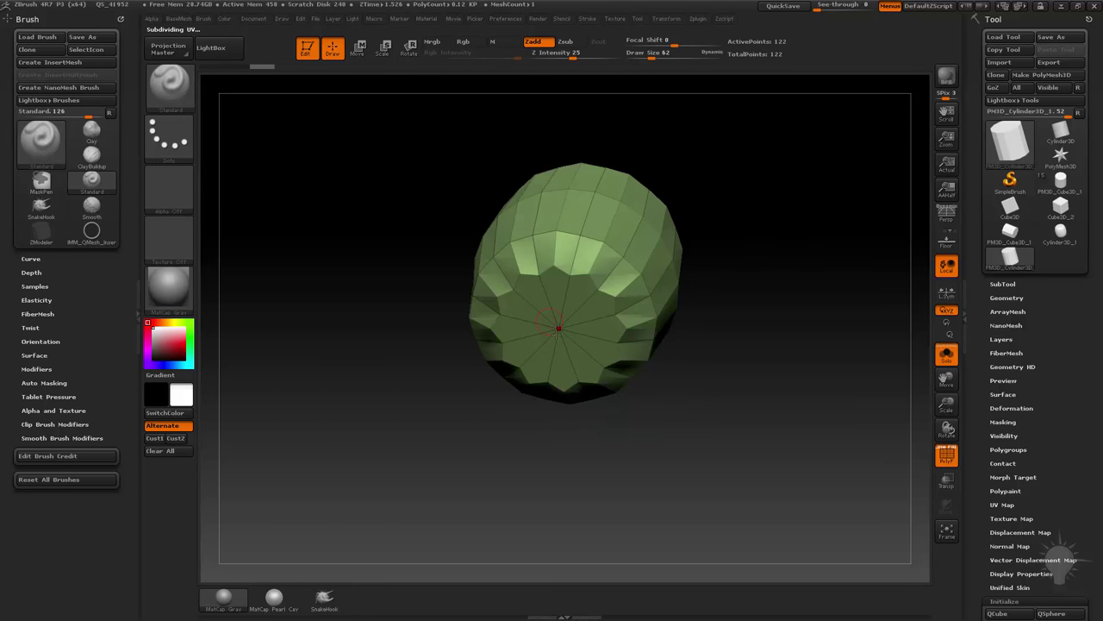
key(ctrl+z)
drag(787, 203, 585, 220)
Weld the cylinder's overlapping points with WeldPoints from the topology modification tools
click(1007, 297)
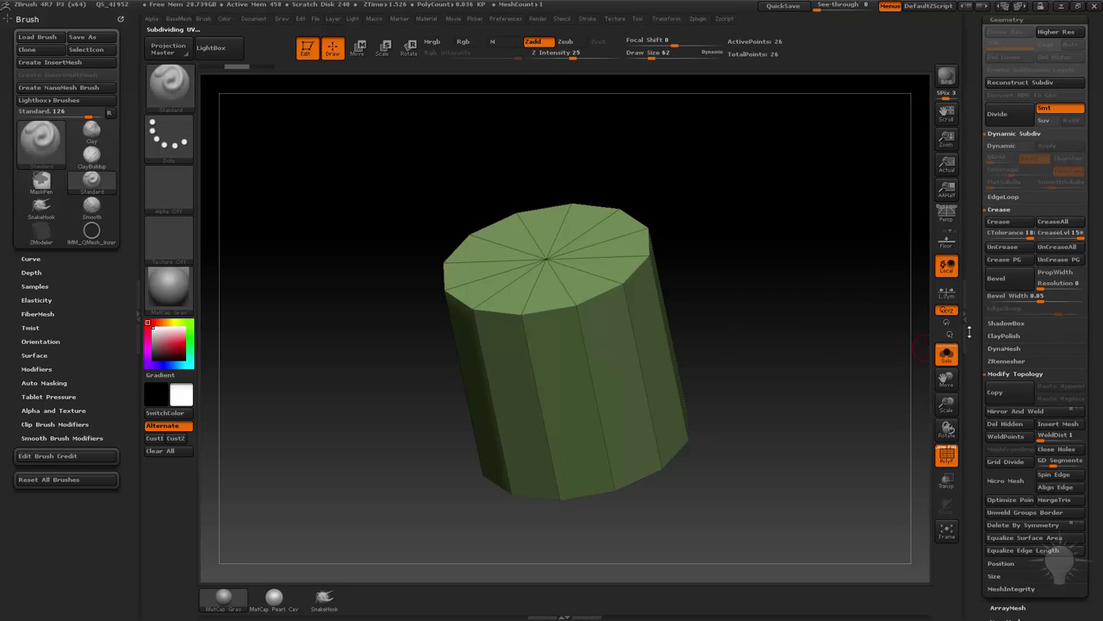
drag(972, 328, 970, 273)
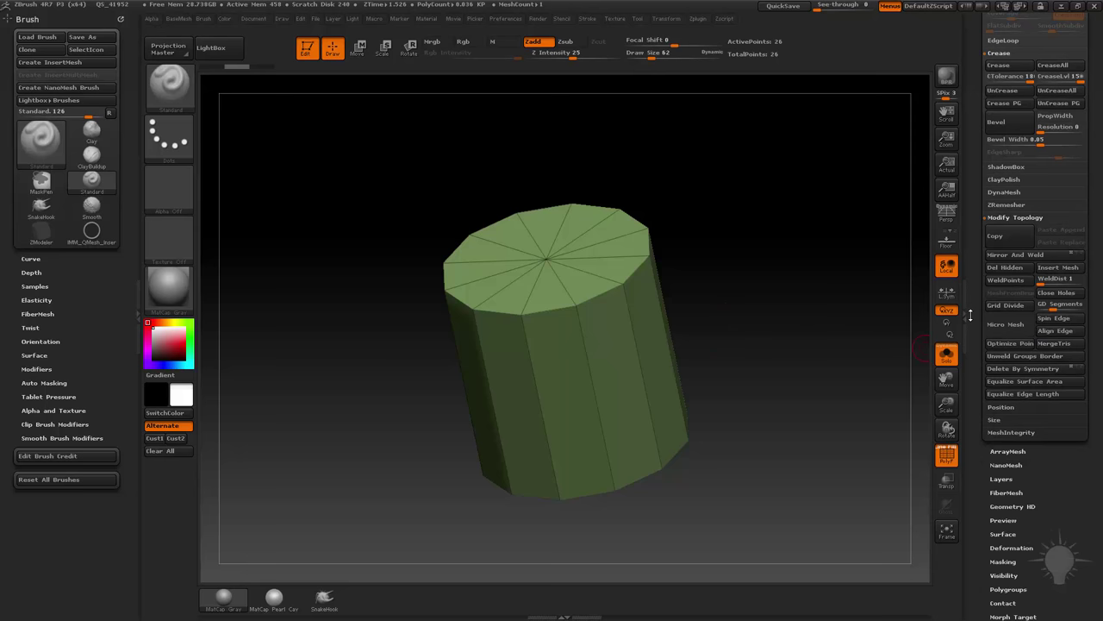
click(1010, 283)
mouse_move(849, 405)
mouse_down()
mouse_move(886, 237)
mouse_move(758, 195)
mouse_move(739, 153)
mouse_move(707, 327)
mouse_move(765, 354)
mouse_move(755, 387)
mouse_up()
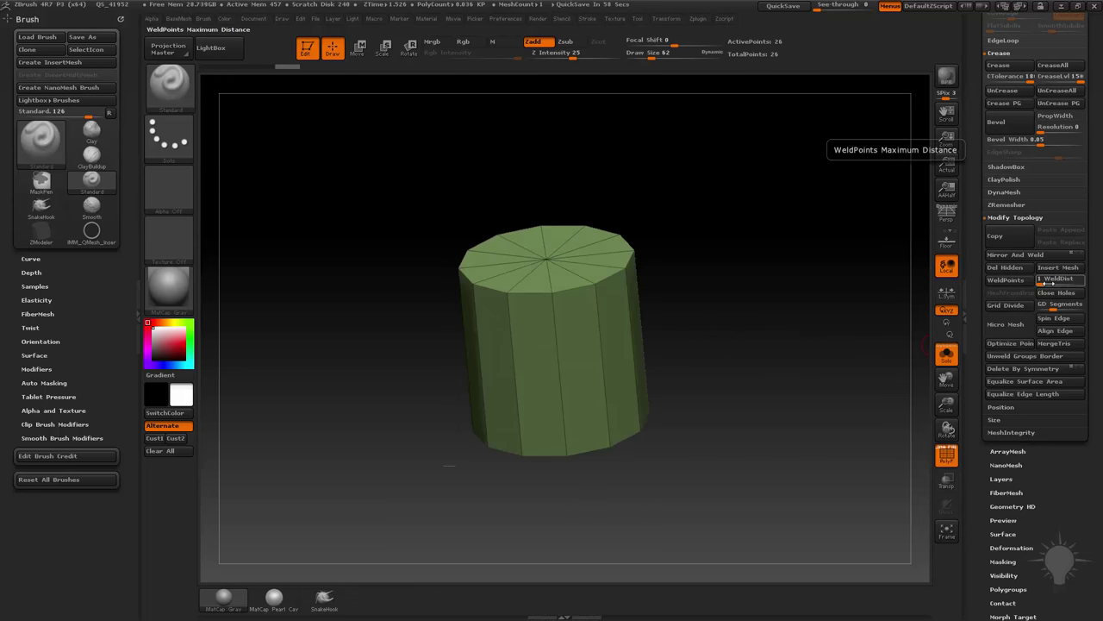
Inspect the cylinder's cap, and browse the insert meshes of the IMM_QMesh insert primitives brush
alt+drag(766, 209, 799, 323)
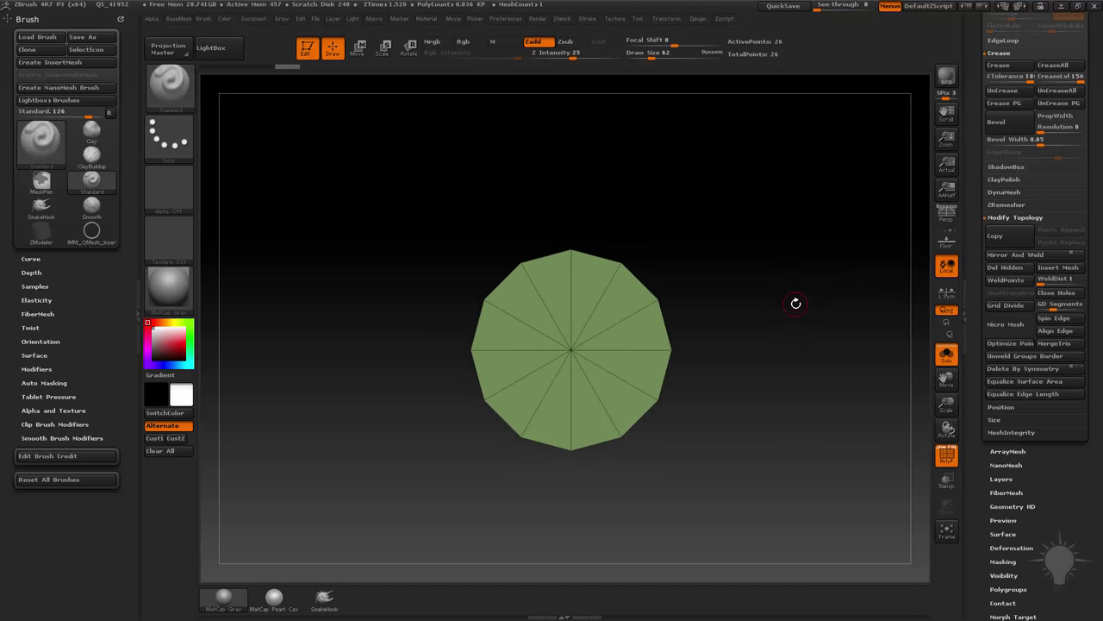
key(b)
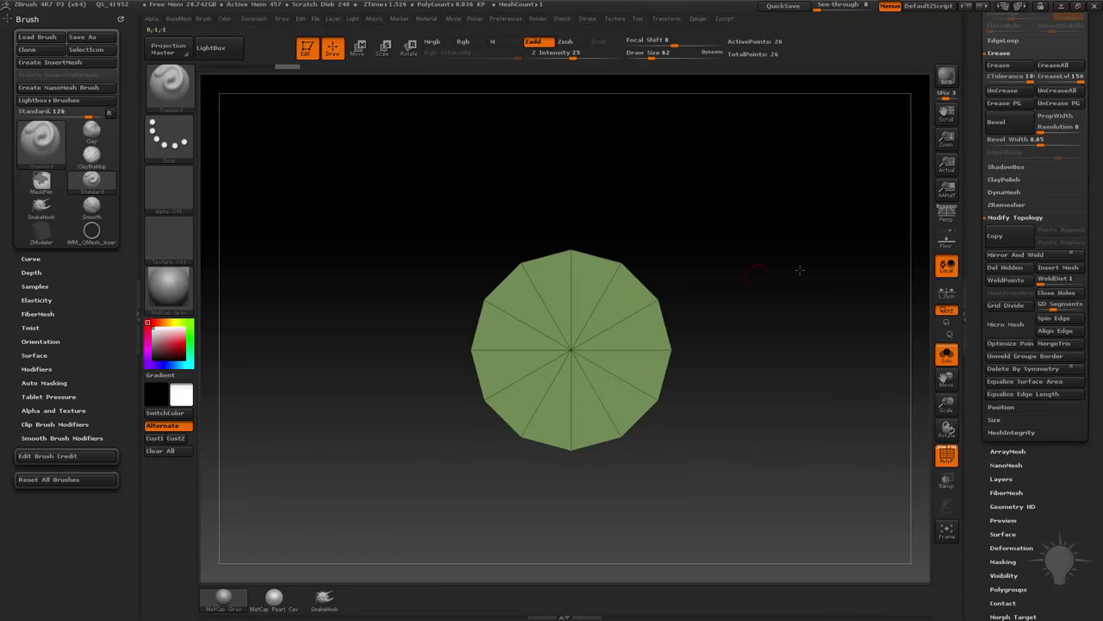
mouse_move(799, 270)
mouse_down()
mouse_move(764, 216)
mouse_move(783, 234)
mouse_move(793, 288)
mouse_up()
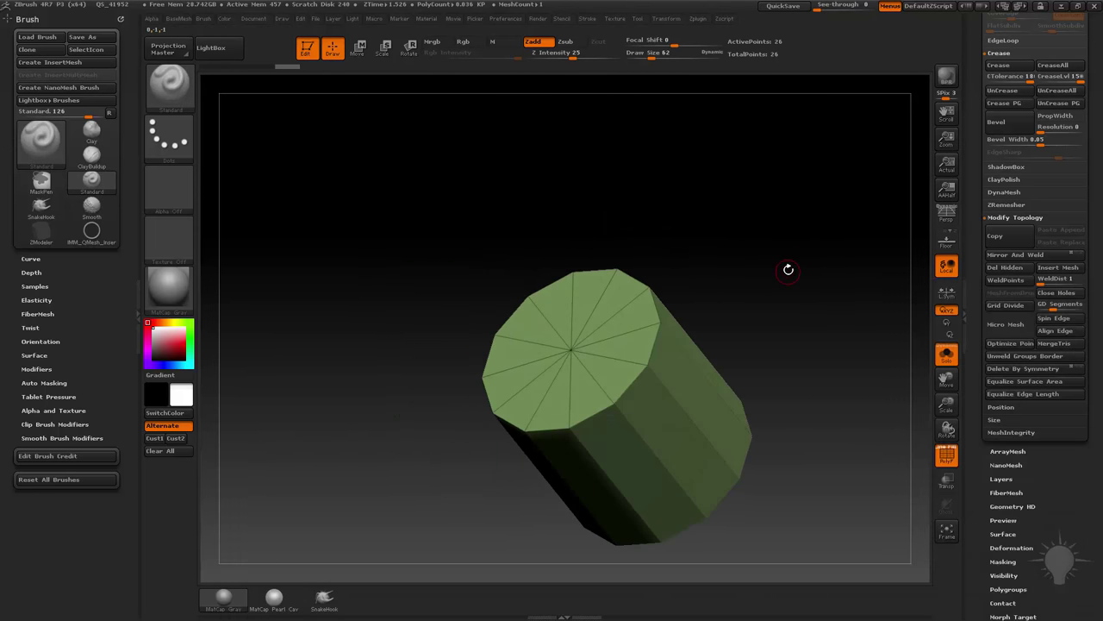
key(b)
click(355, 540)
key(m)
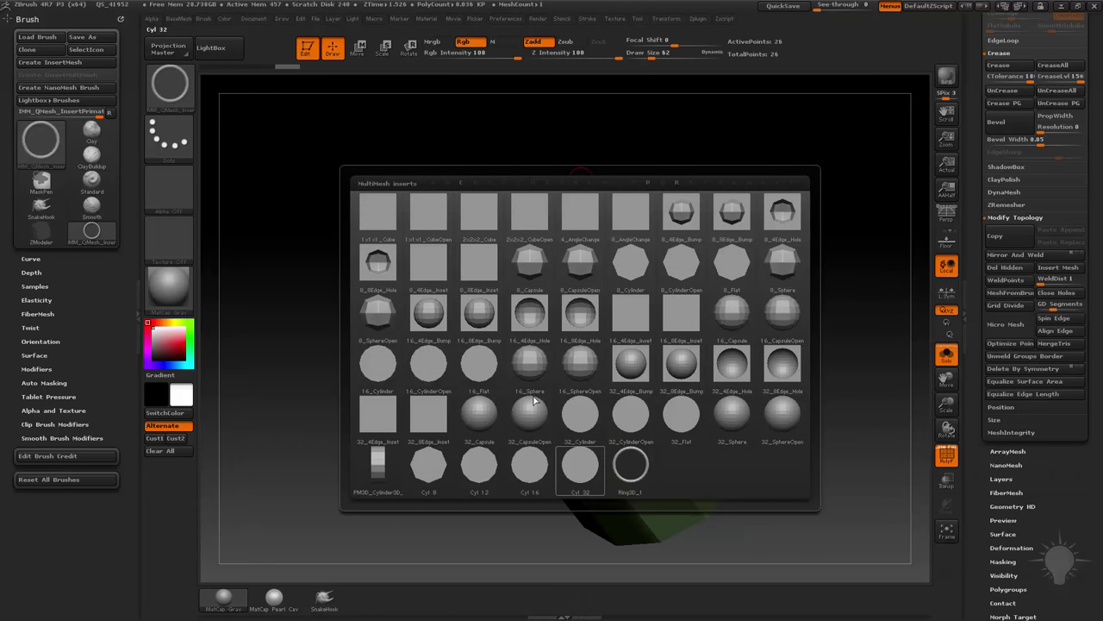
Switch to the PM3D_Cube3D_1 cylinder tool and activate the ZModeler brush
drag(975, 165, 969, 526)
click(1059, 180)
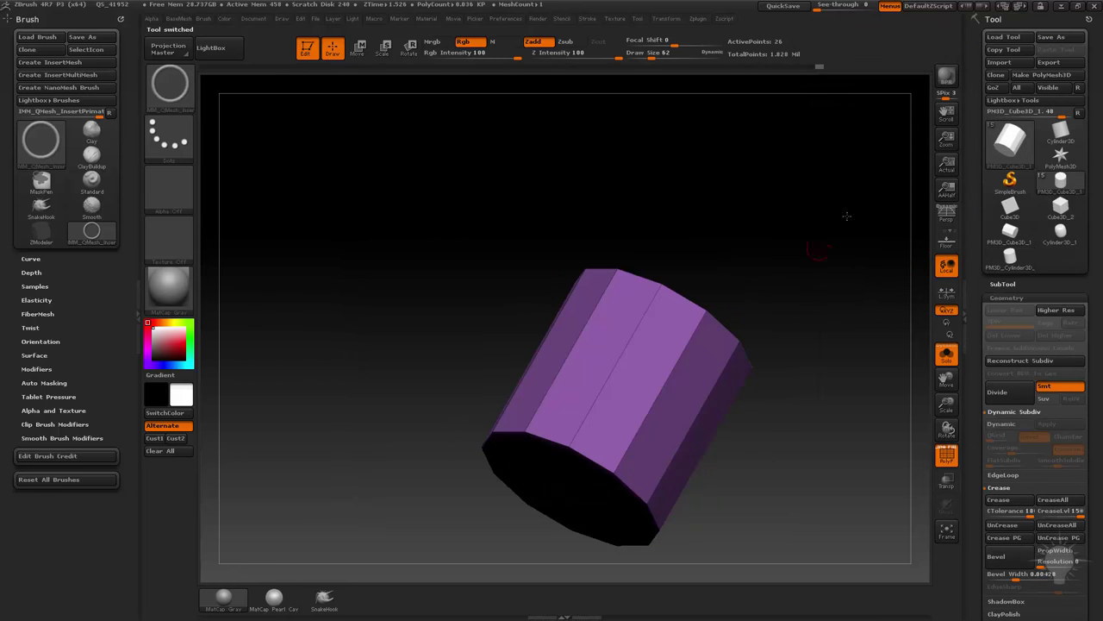
drag(850, 196, 766, 186)
key(b)
key(z)
key(m)
Insert three edge loops around the cylinder's side with the ZModeler Insert Multiple EdgeLoops action
key(space)
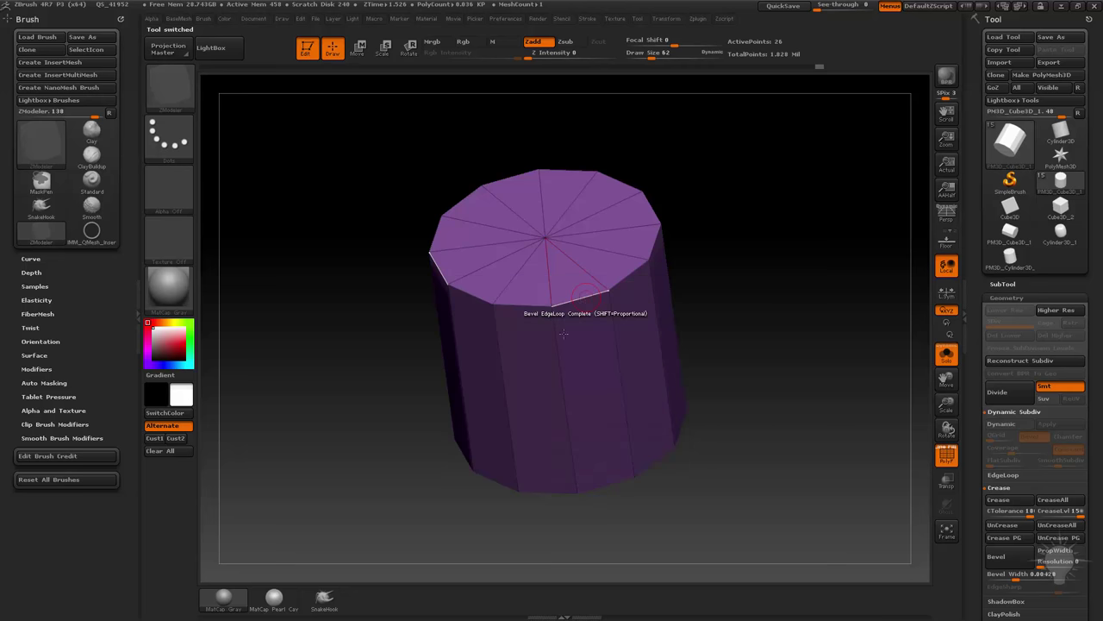
key(space)
click(540, 306)
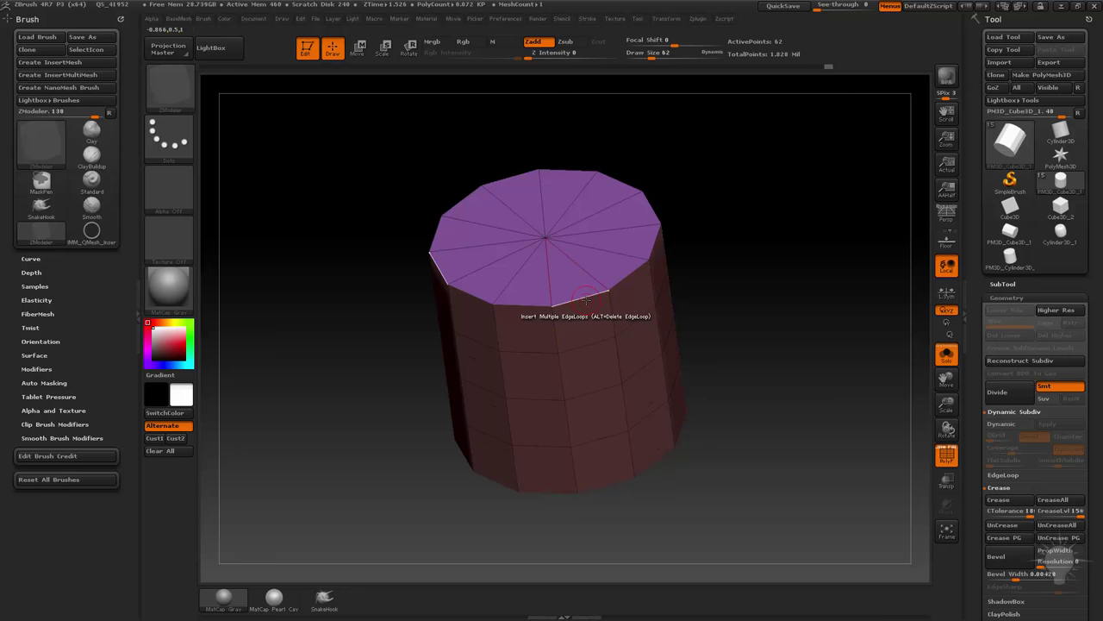
Try a Bevel EdgeLoop Complete on the cylinder's top rim, and undo it
key(space)
click(496, 319)
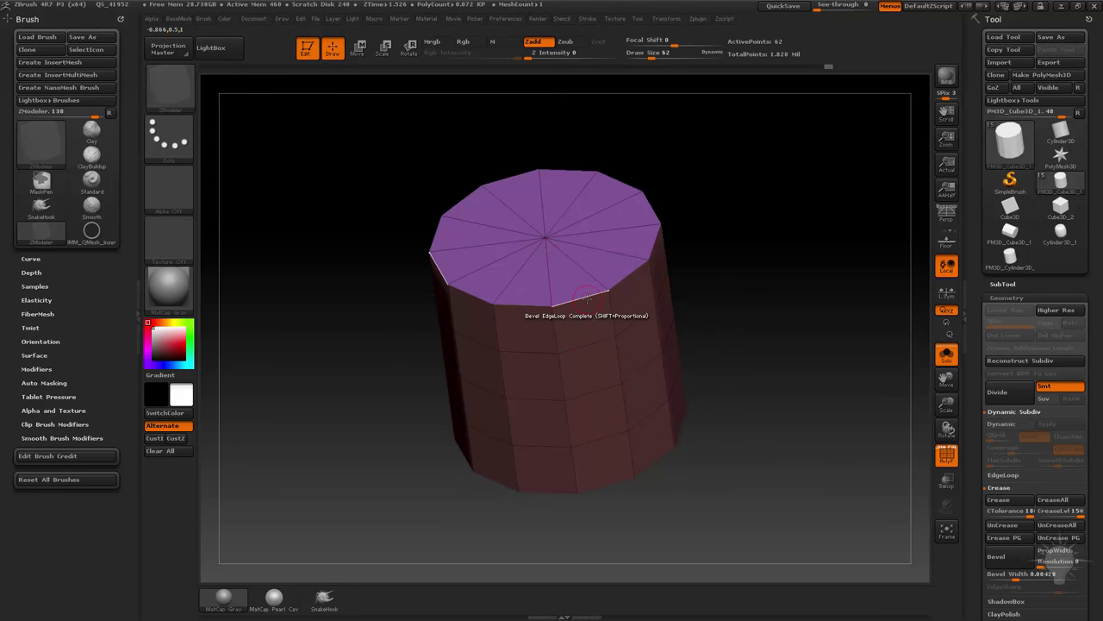
drag(561, 303, 592, 313)
drag(750, 293, 788, 281)
key(ctrl+z)
Try a single-row Bevel with the PolyLoop target on the cylinder's upper side edge loop, and undo it
key(space)
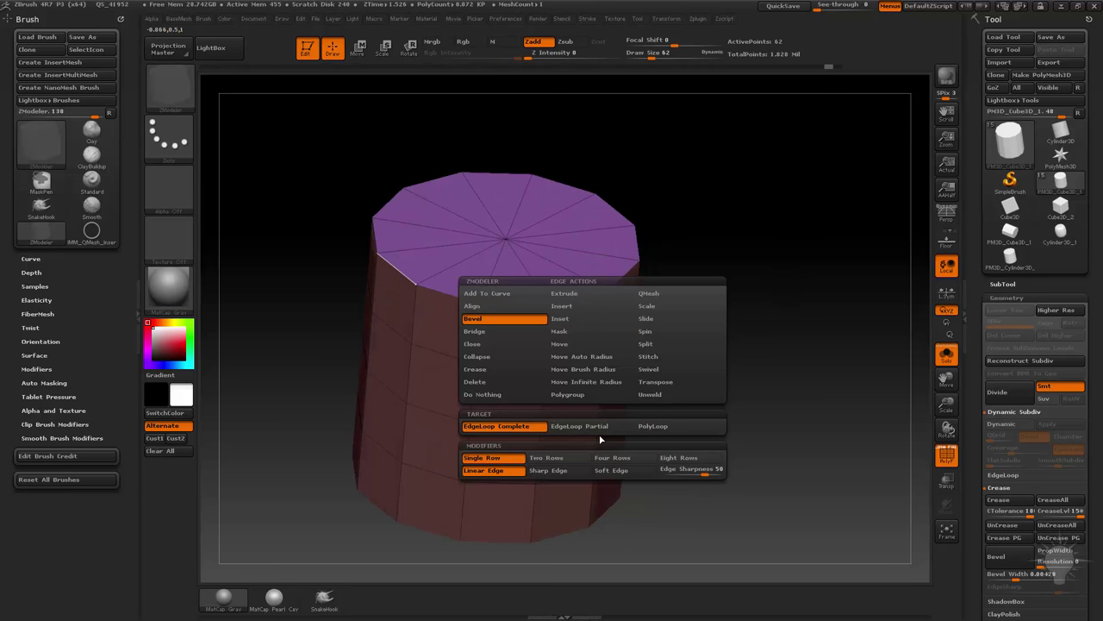
click(661, 427)
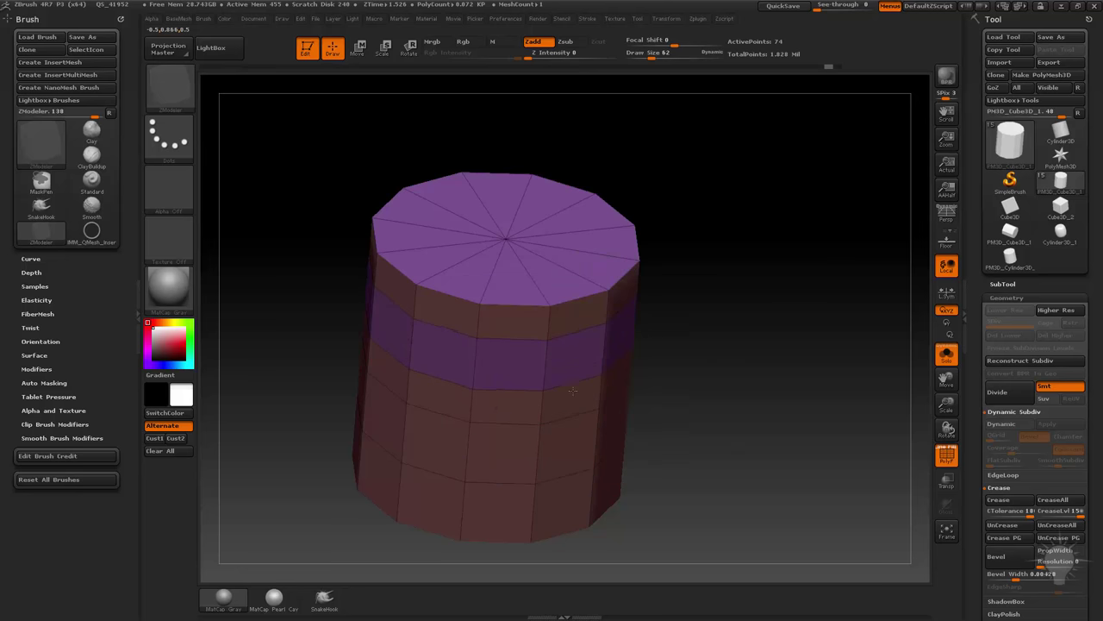
click(560, 398)
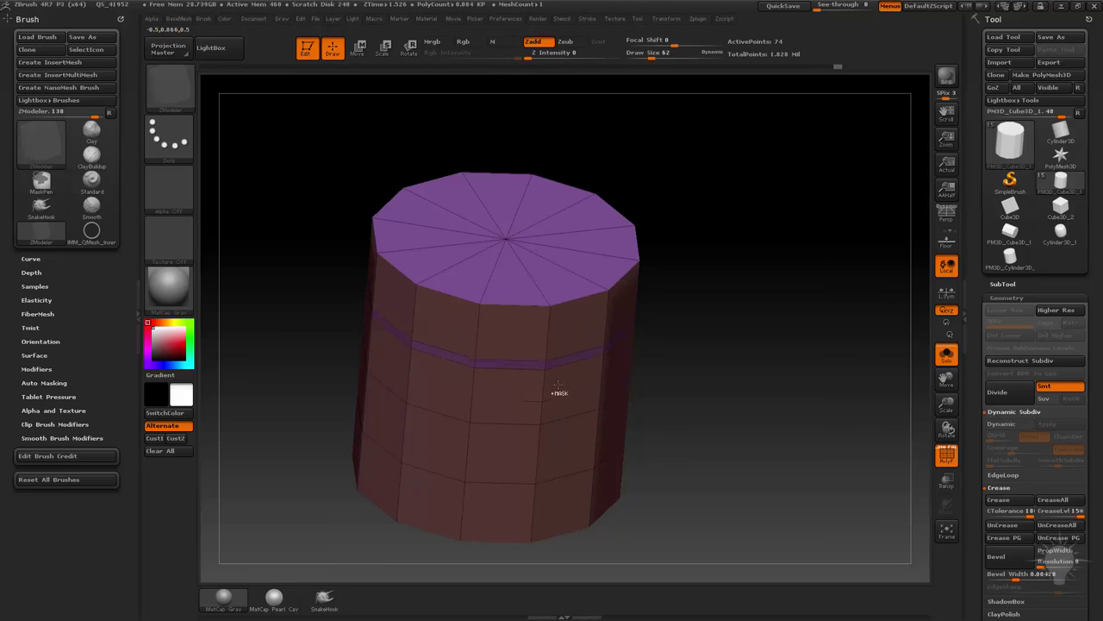
Switch the Bevel target to EdgeLoop Complete, try it on the cylinder's middle side edge loop, and undo it
key(space)
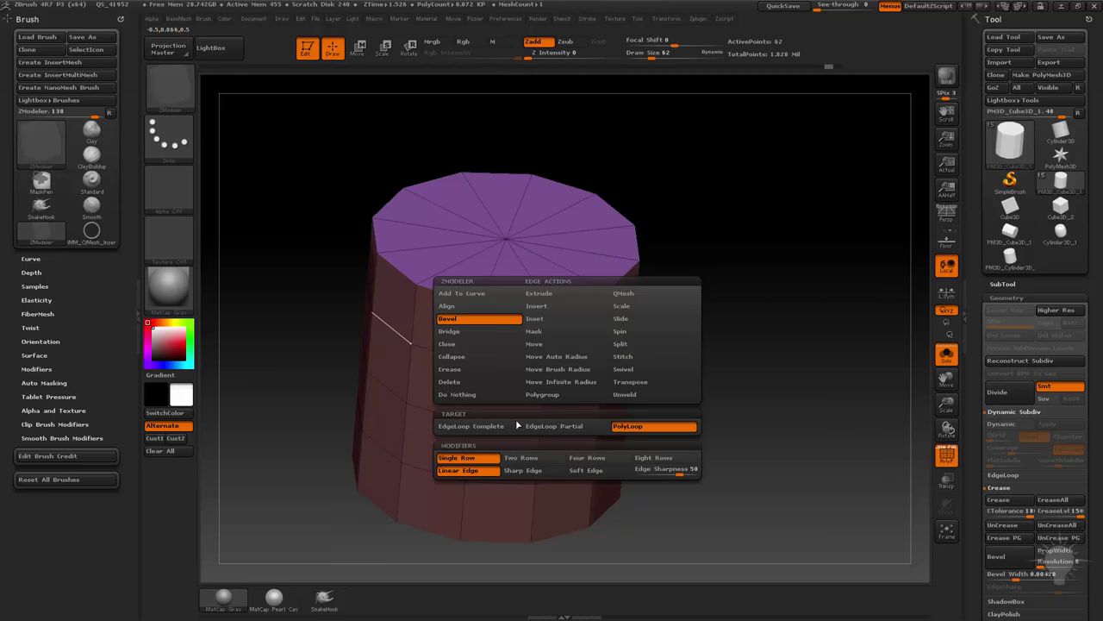
click(502, 425)
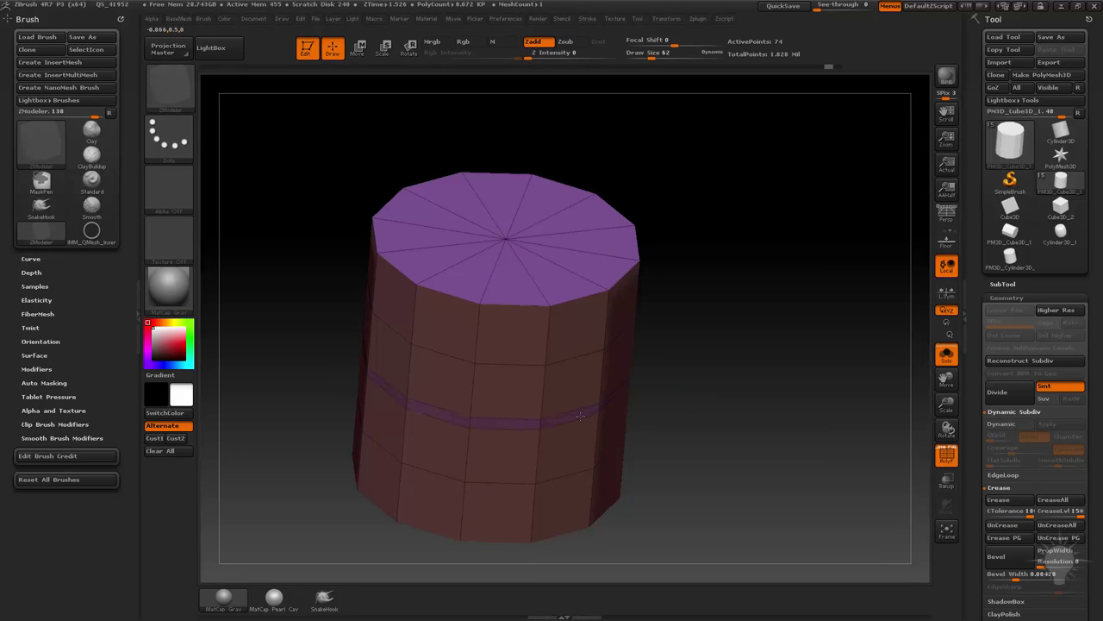
click(600, 418)
Try a Two Rows Bevel on the middle side edge loop and on the cylinder's top rim, undoing each
key(space)
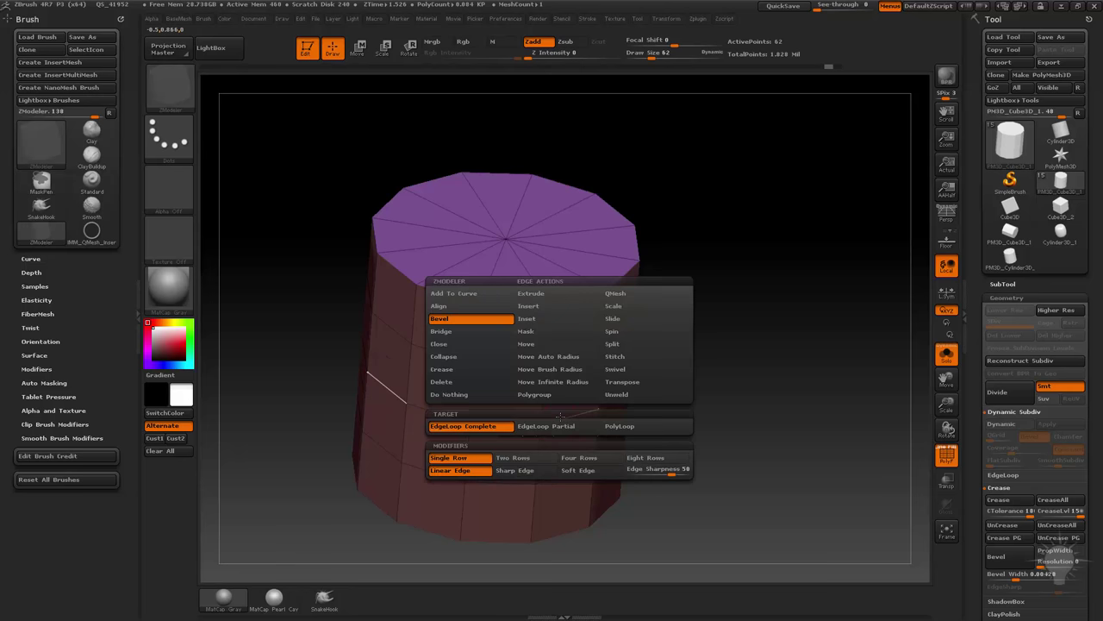
click(508, 458)
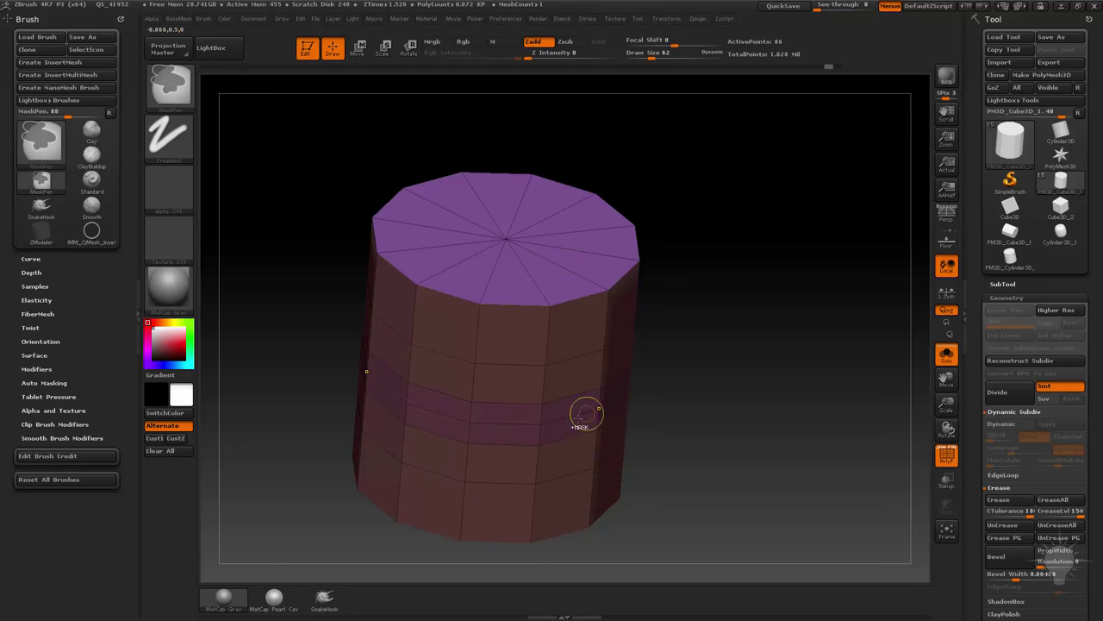
key(space)
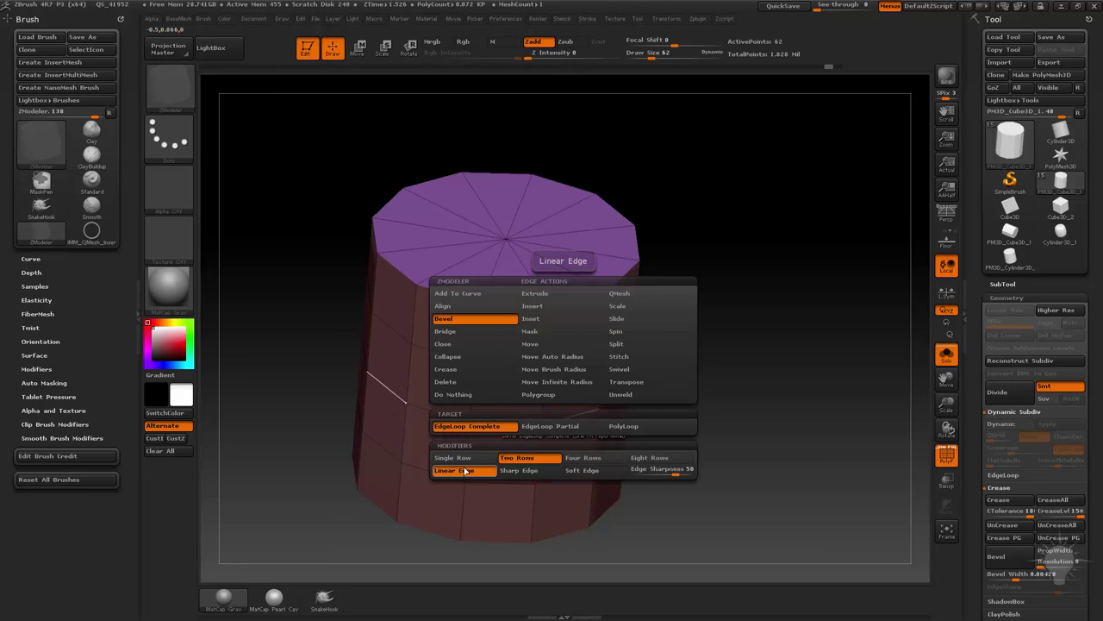
drag(558, 291, 570, 286)
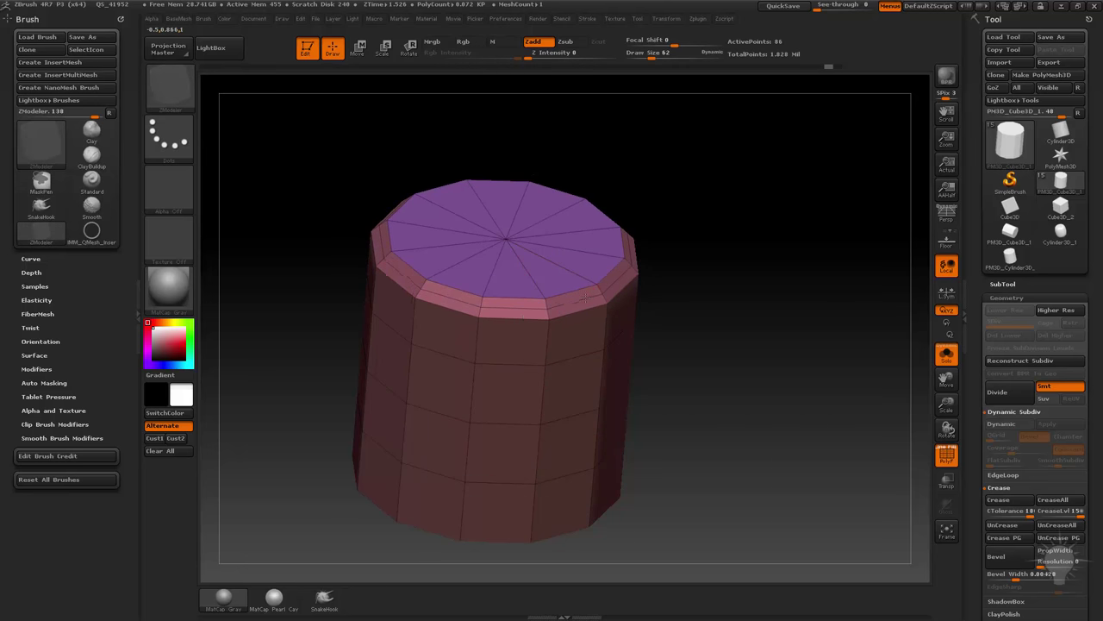
key(ctrl+z)
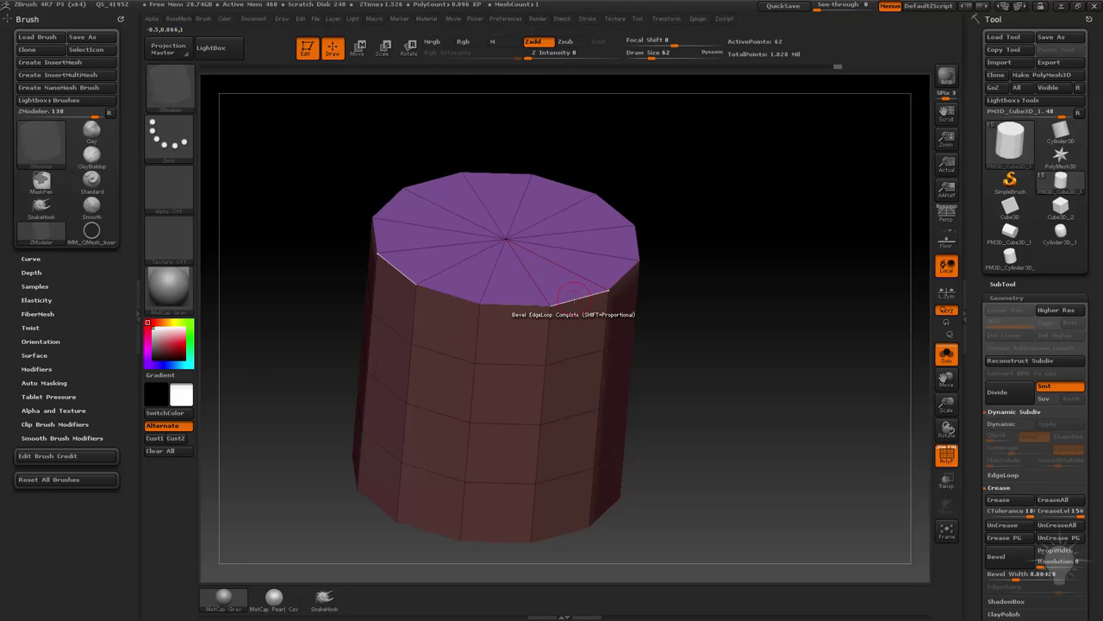
Try an Eight Rows, Linear Edge Bevel on the cylinder's top rim, and undo it
key(space)
click(462, 458)
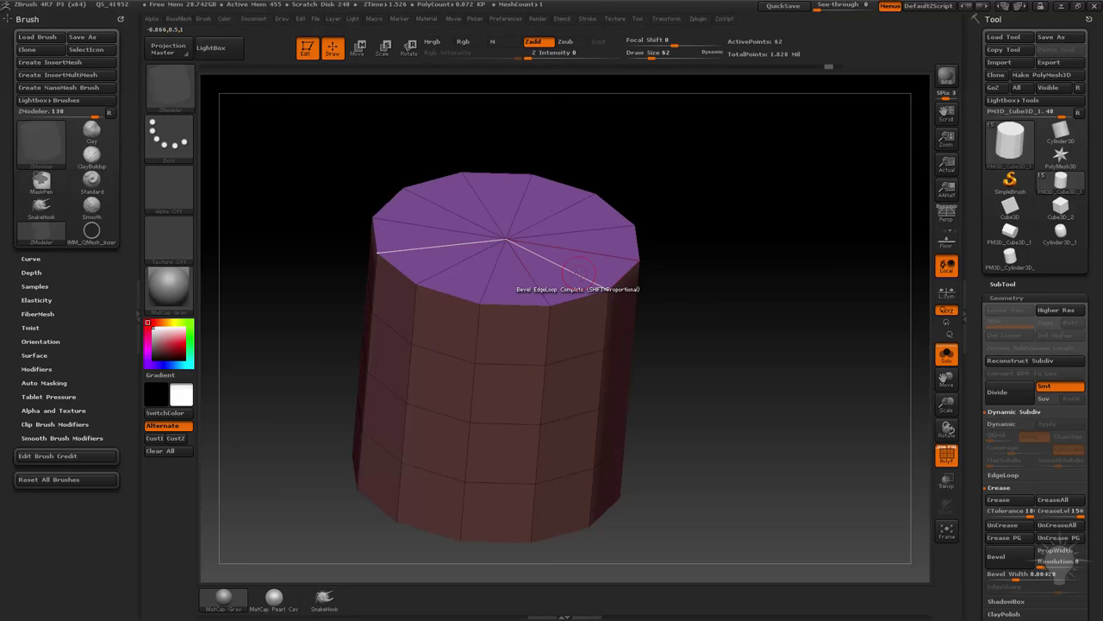
drag(576, 293, 597, 296)
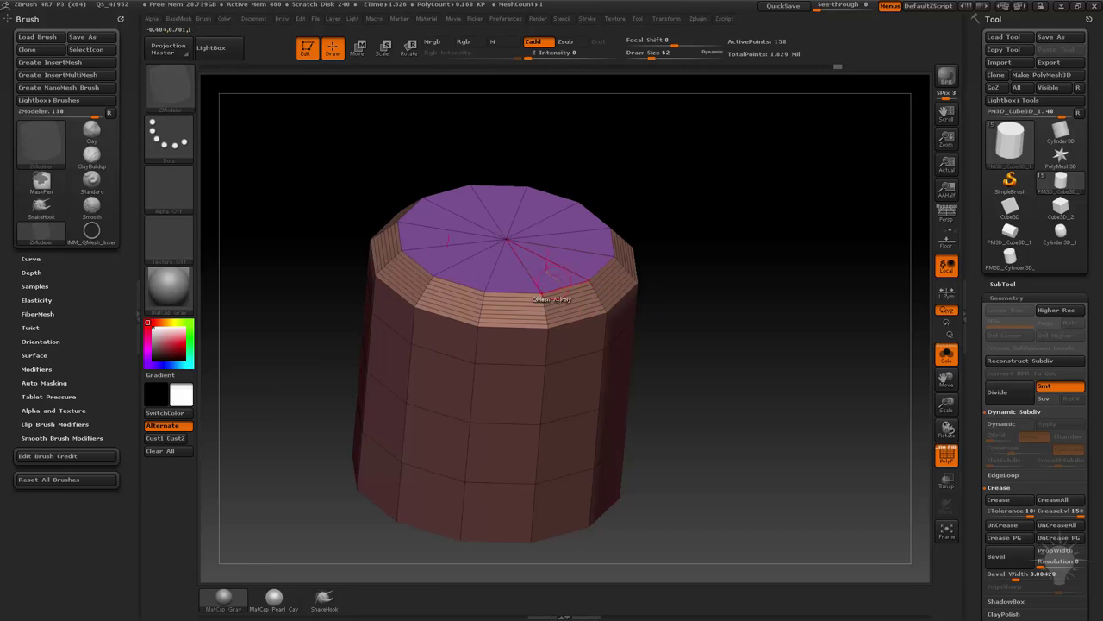
key(ctrl+z)
Set the Bevel modifier to Sharp Edge and bevel the cylinder's top rim
key(space)
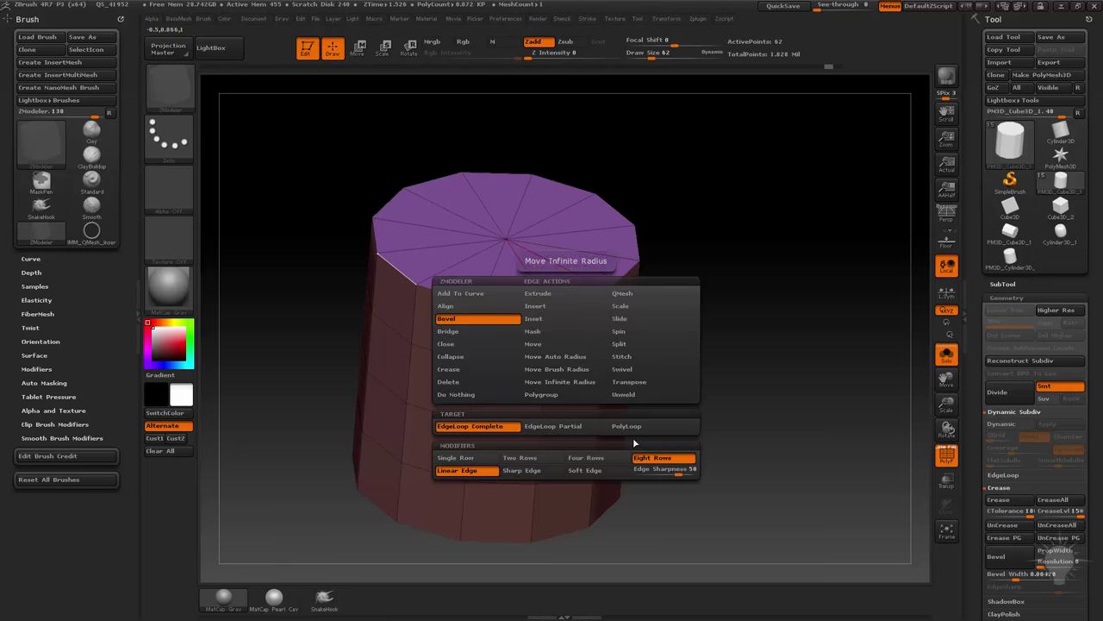
click(515, 473)
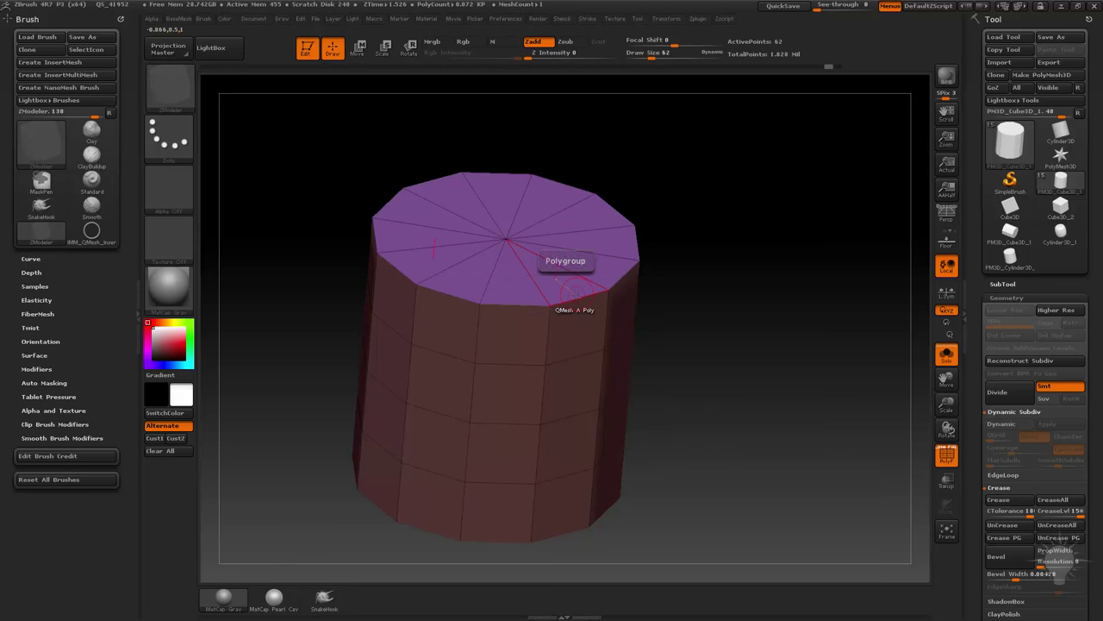
click(591, 296)
drag(591, 297, 605, 298)
Inspect the sharp-edged bevel with dynamic subdivision on and the polyframe hidden, and restore the unsmoothed polyframe view
alt+drag(767, 276, 811, 327)
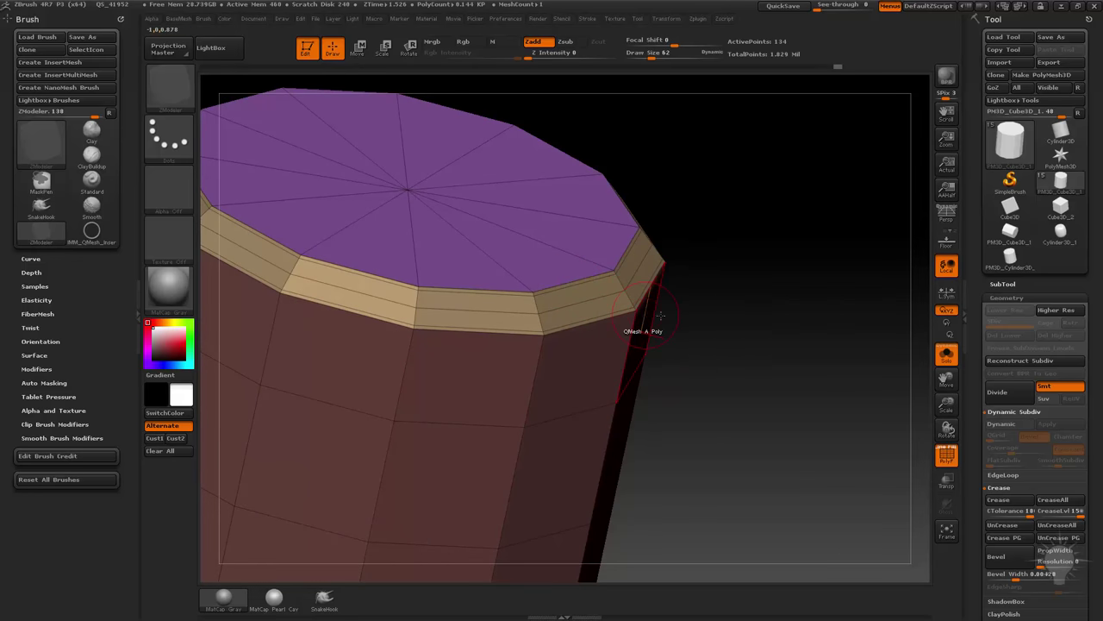
key(d)
drag(780, 315, 896, 445)
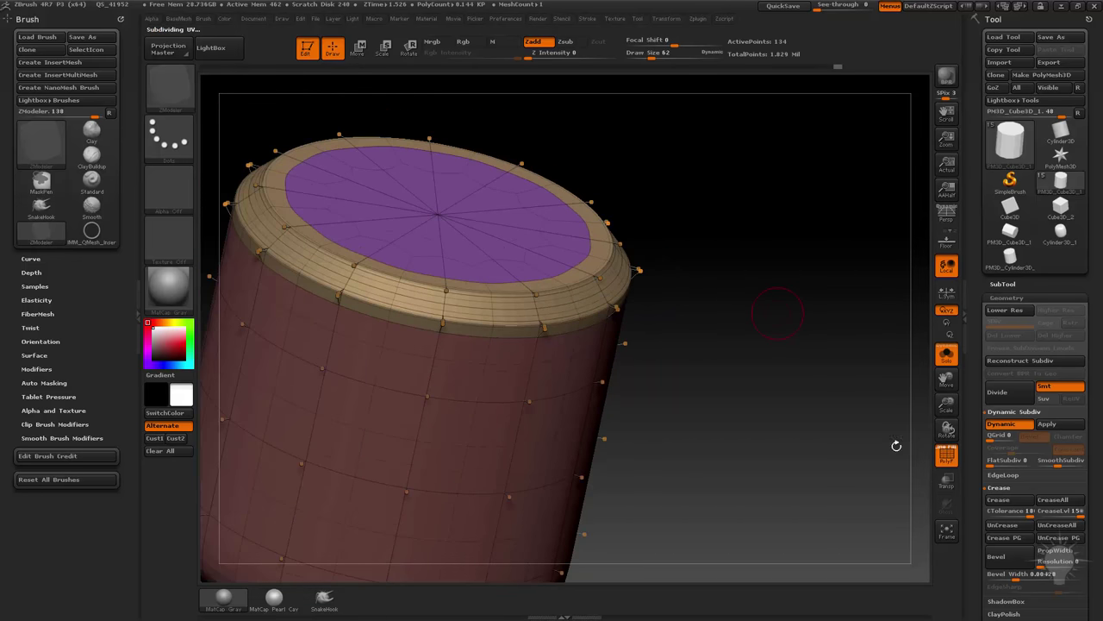
click(942, 460)
drag(823, 369, 776, 324)
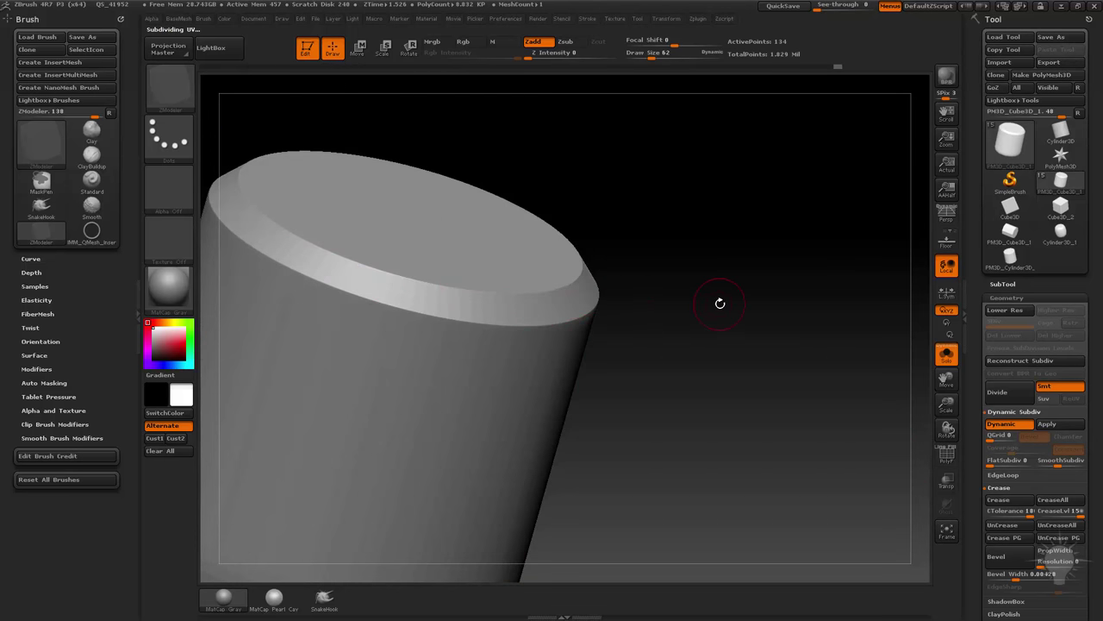
key(shift)
key(shift)
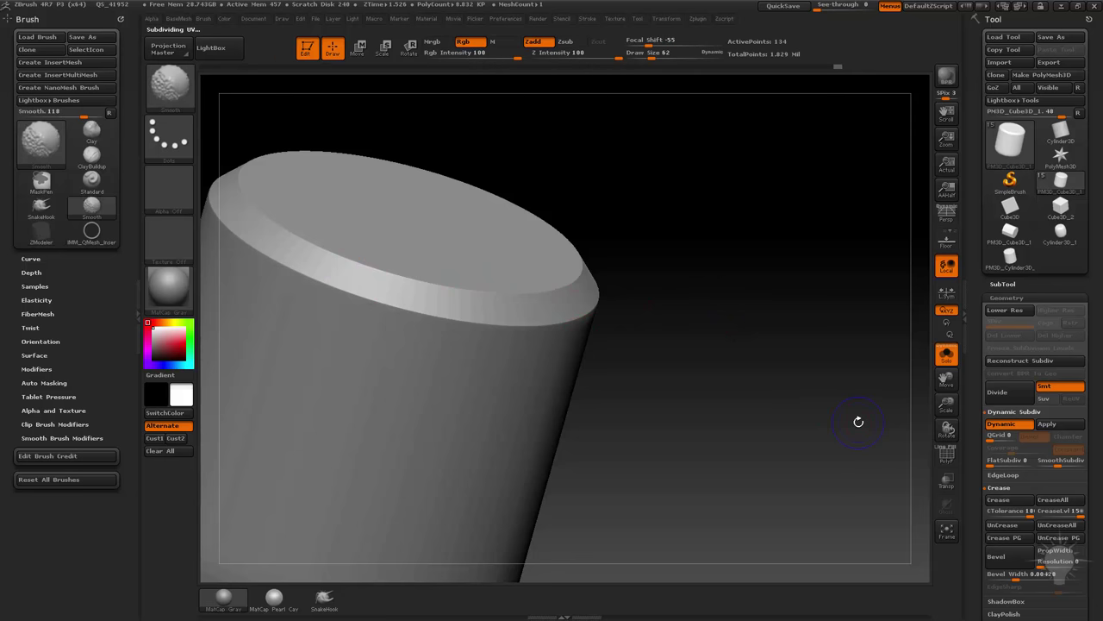
key(shift+d)
key(shift+f)
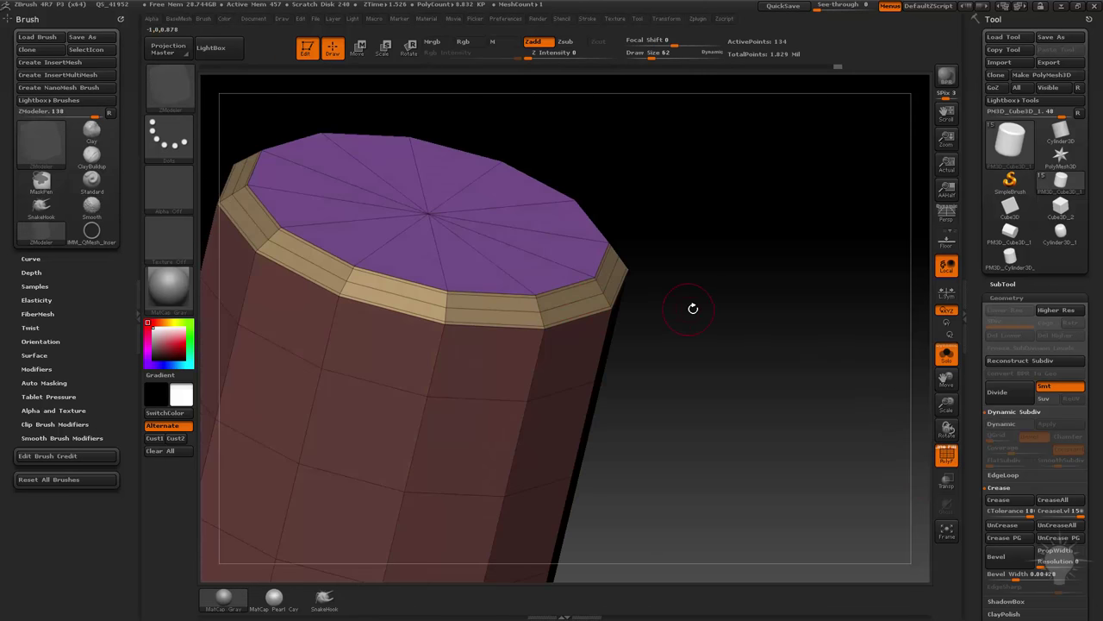
Undo the sharp-edged rim bevel and bevel the cylinder's top rim again with the Single Row modifier
key(ctrl+z)
key(space)
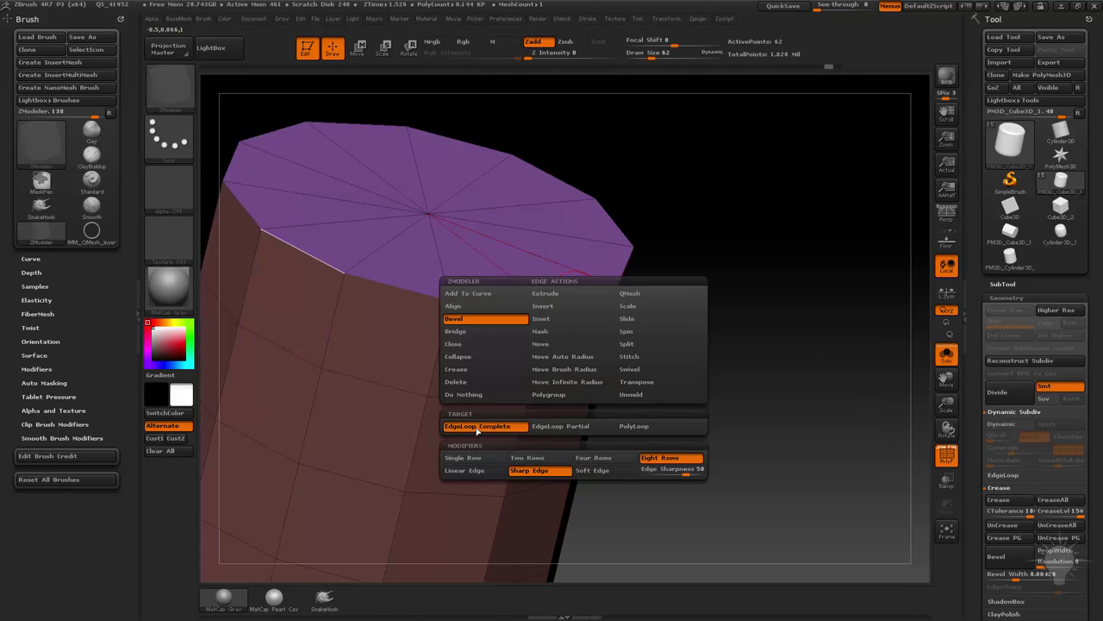
click(465, 457)
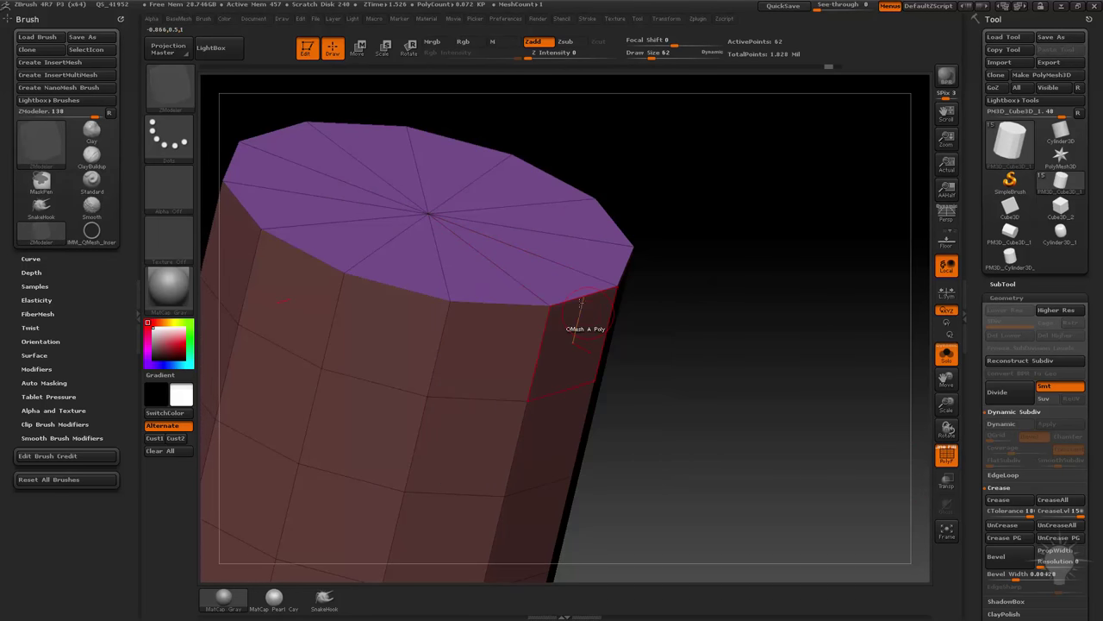
click(583, 326)
Inspect the single-row bevel smoothed by dynamic subdivision without the polyframe, and return to the unsmoothed polyframe view
key(d)
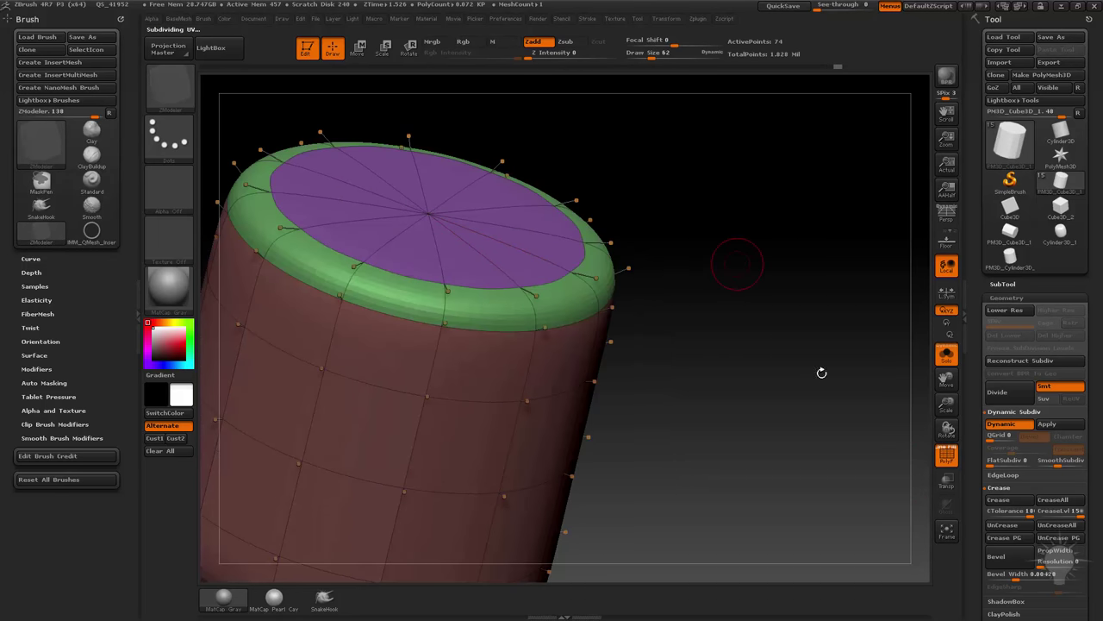
click(948, 459)
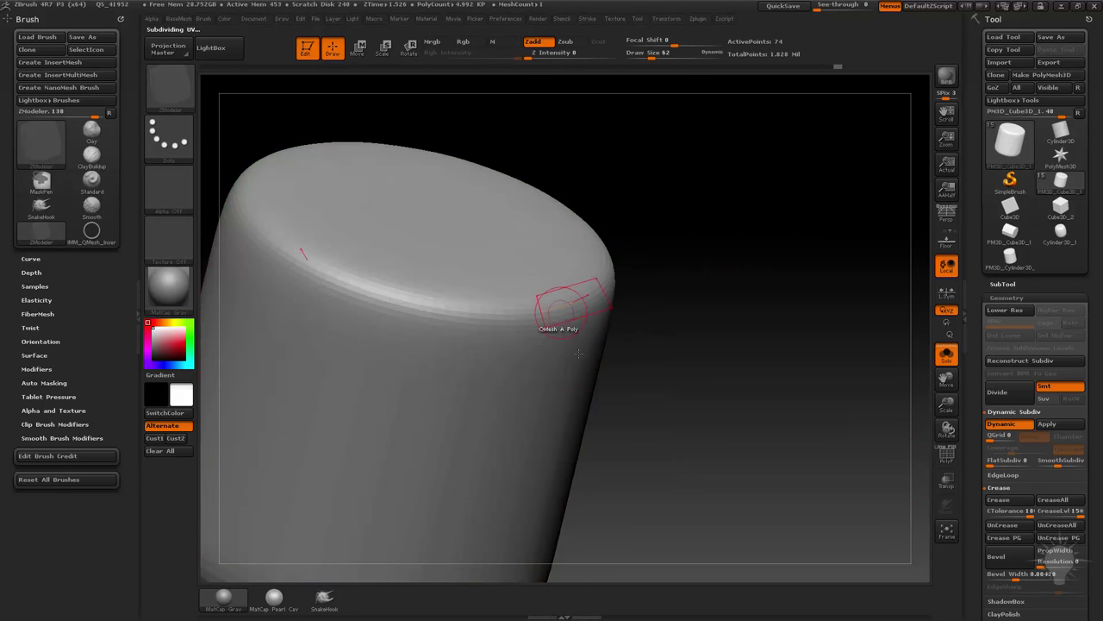
key(shift)
key(shift+d)
alt+drag(742, 288, 751, 324)
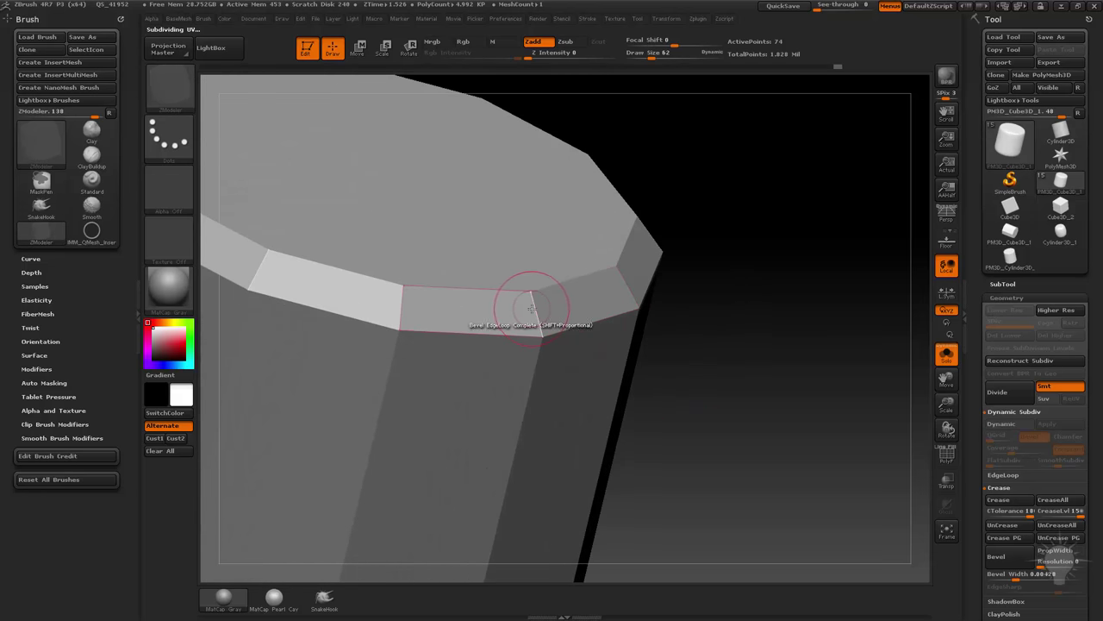
key(space)
click(947, 457)
Insert two supporting edge loops near the bevel band's upper and lower borders with the Insert Single EdgeLoop action
key(space)
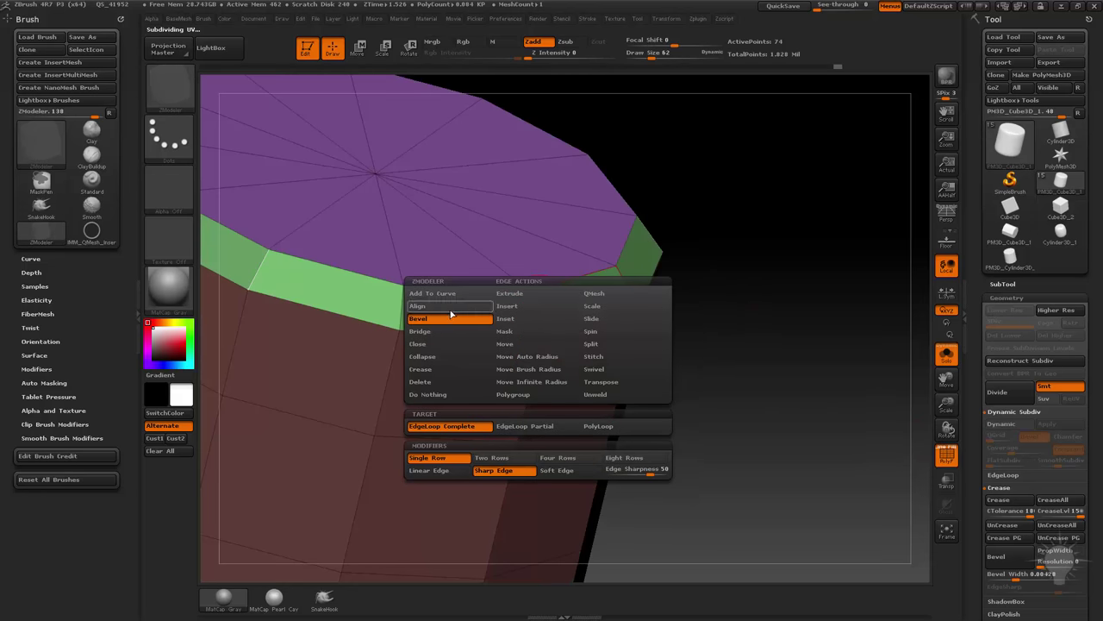
click(509, 307)
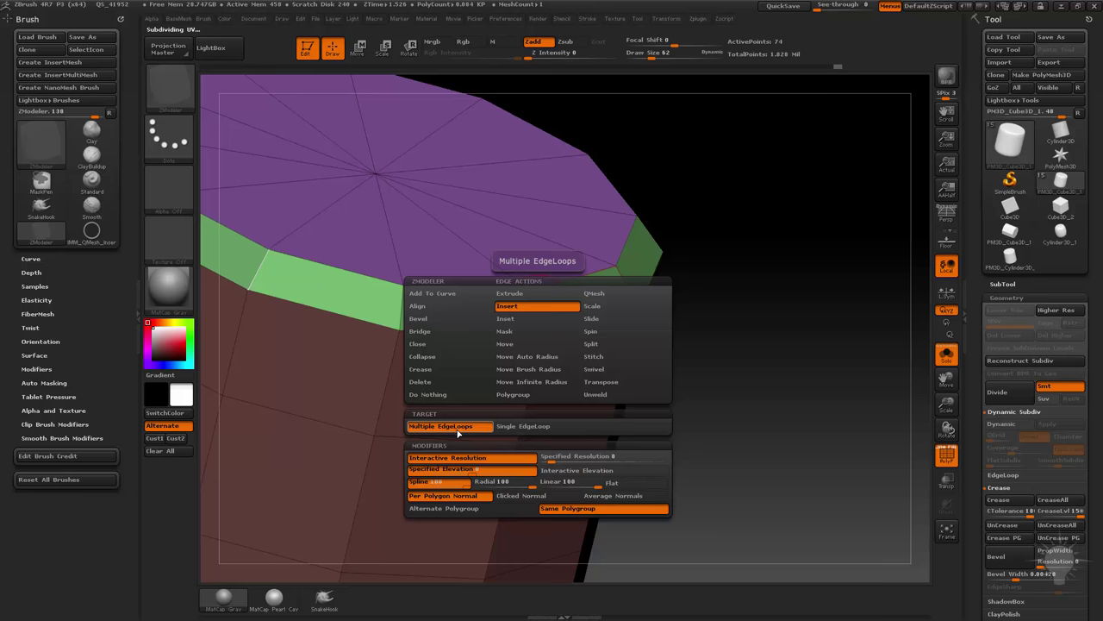
click(536, 426)
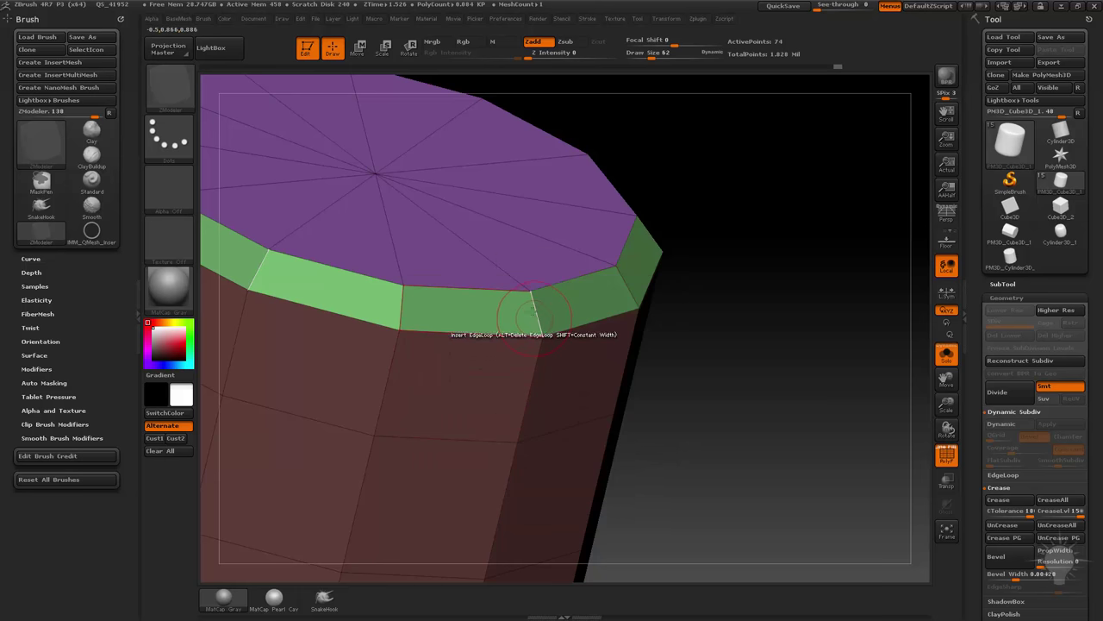
click(518, 297)
click(540, 330)
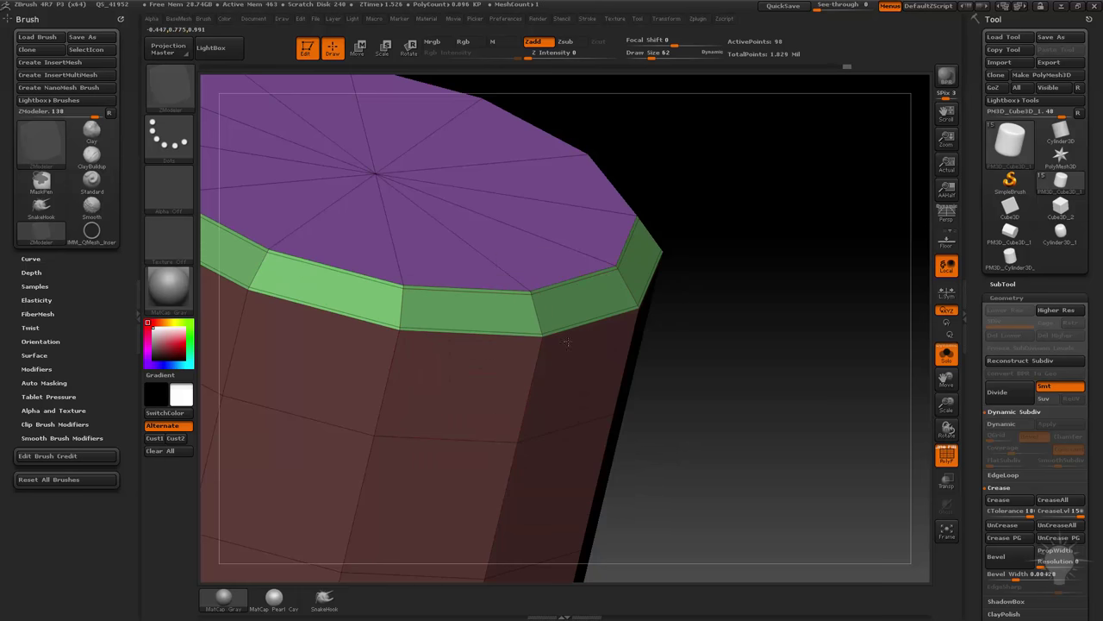
Preview the supported bevel with dynamic subdivision and no polyframe, and undo the inserted edge loops
click(948, 457)
key(d)
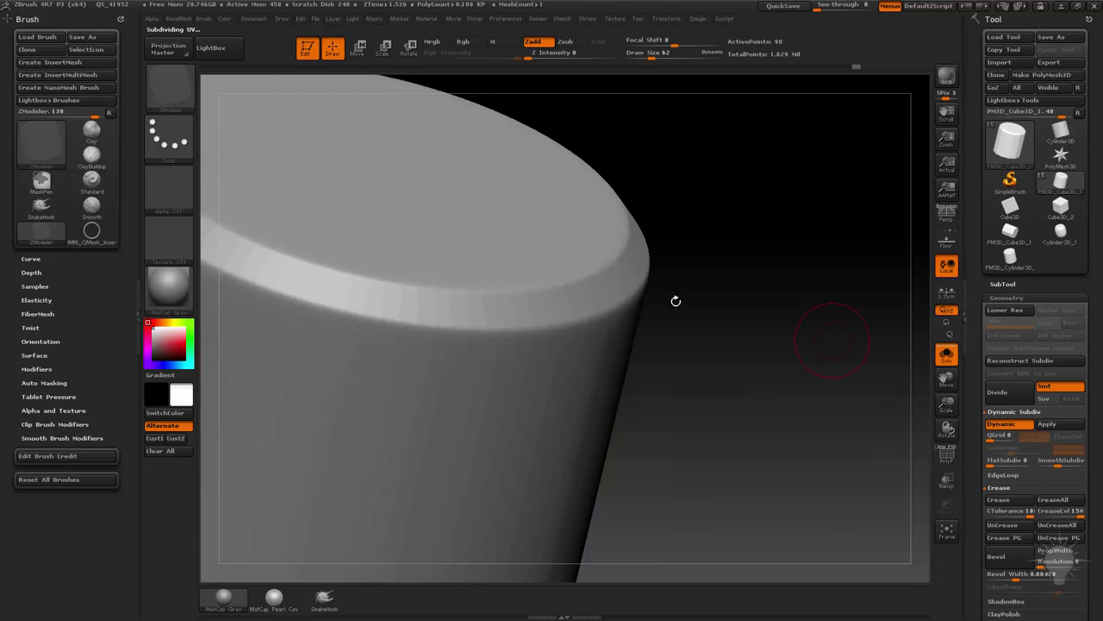
key(ctrl+z)
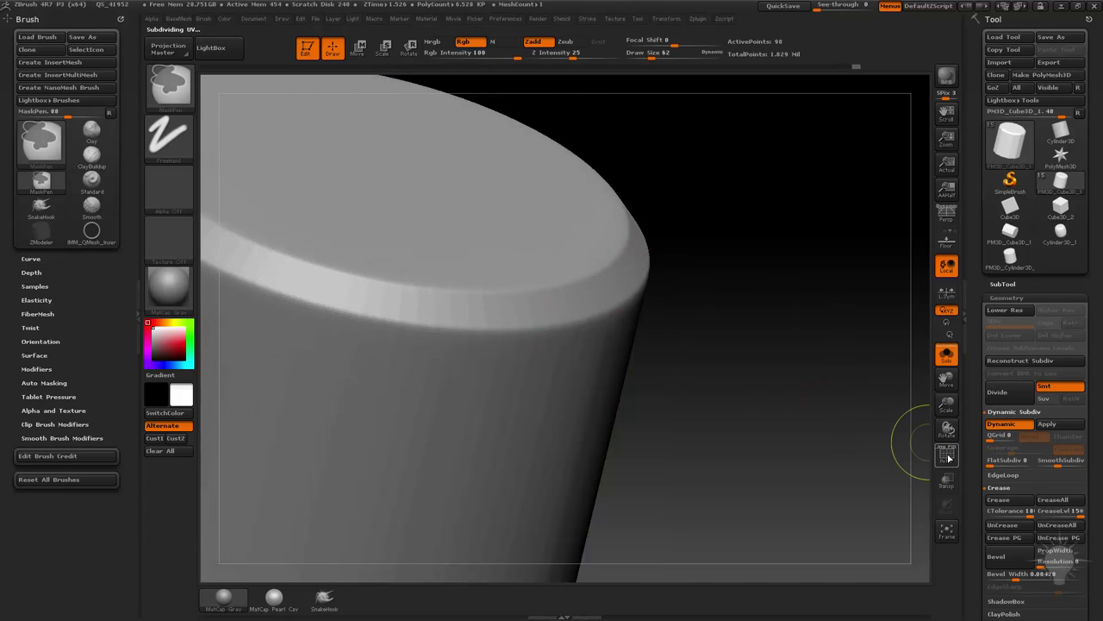
click(947, 454)
key(shift+d)
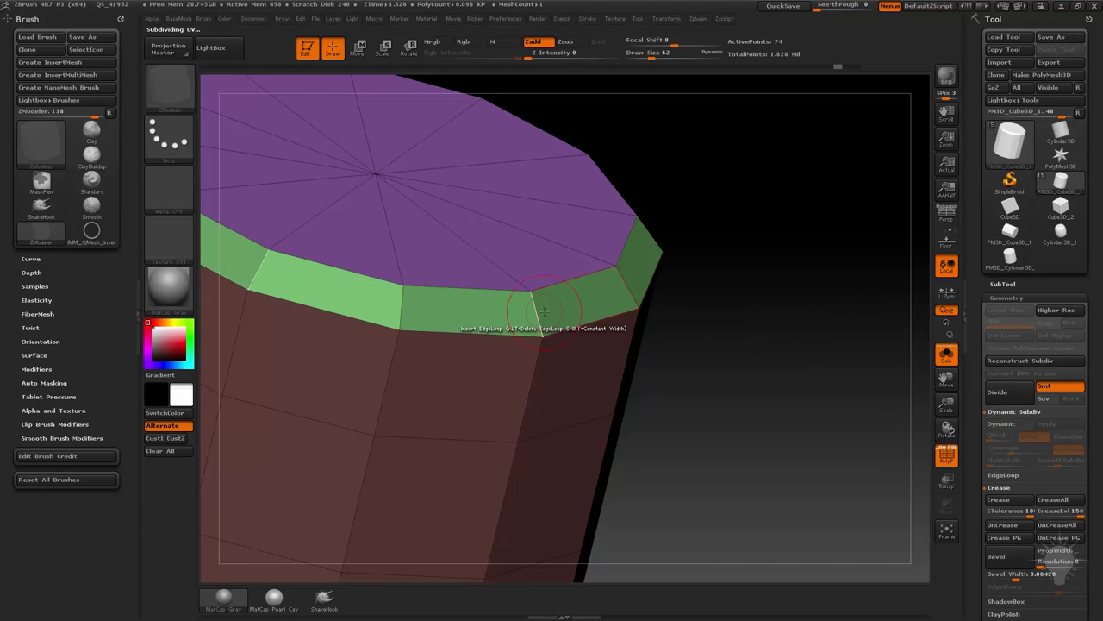
Remove the single-row rim bevel and bevel the cylinder's top rim with EdgeLoop Complete, Eight Rows and Sharp Edge
alt+click(546, 311)
key(space)
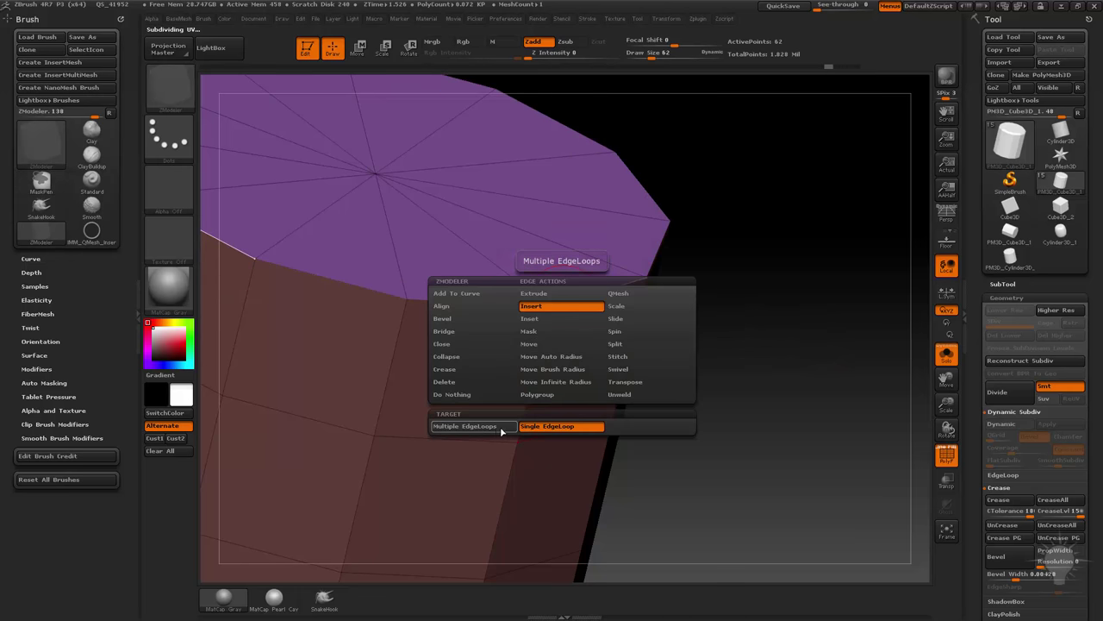
key(space)
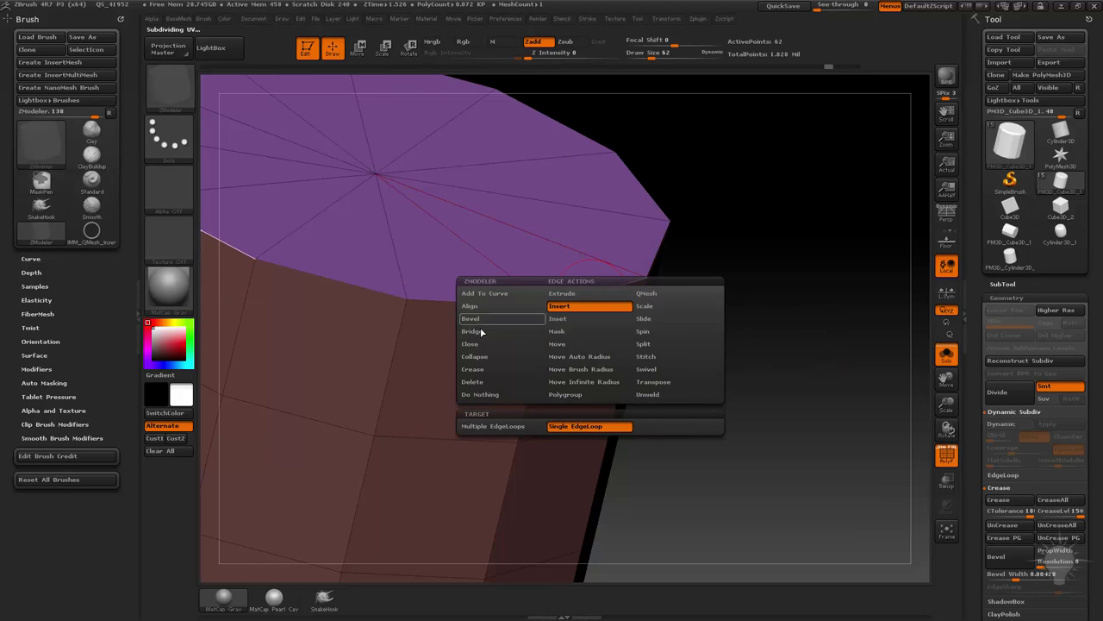
click(486, 324)
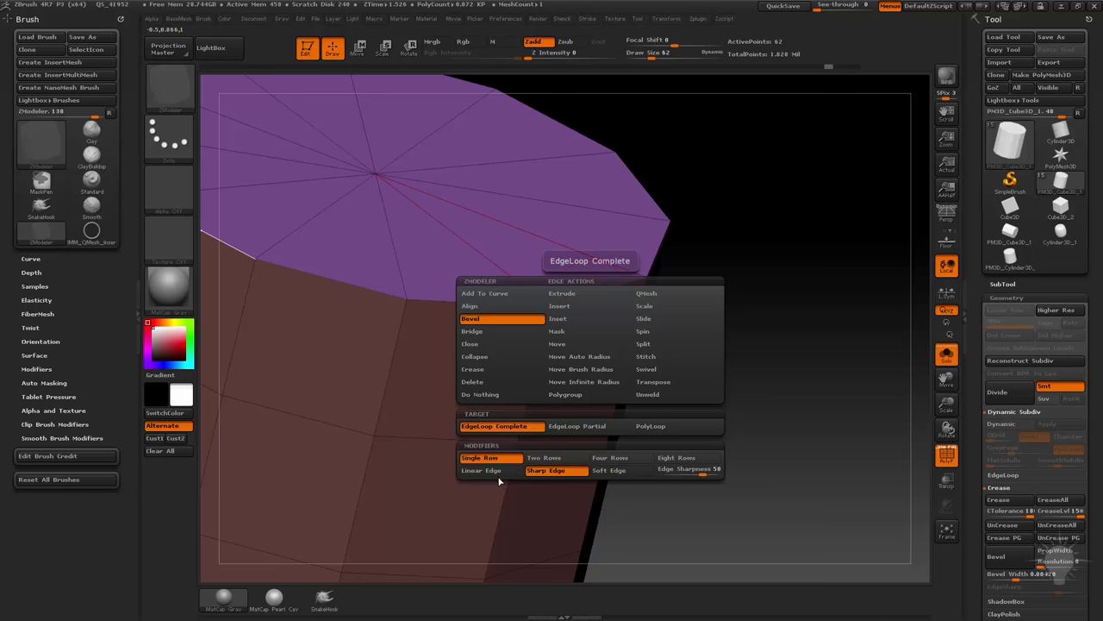
click(672, 459)
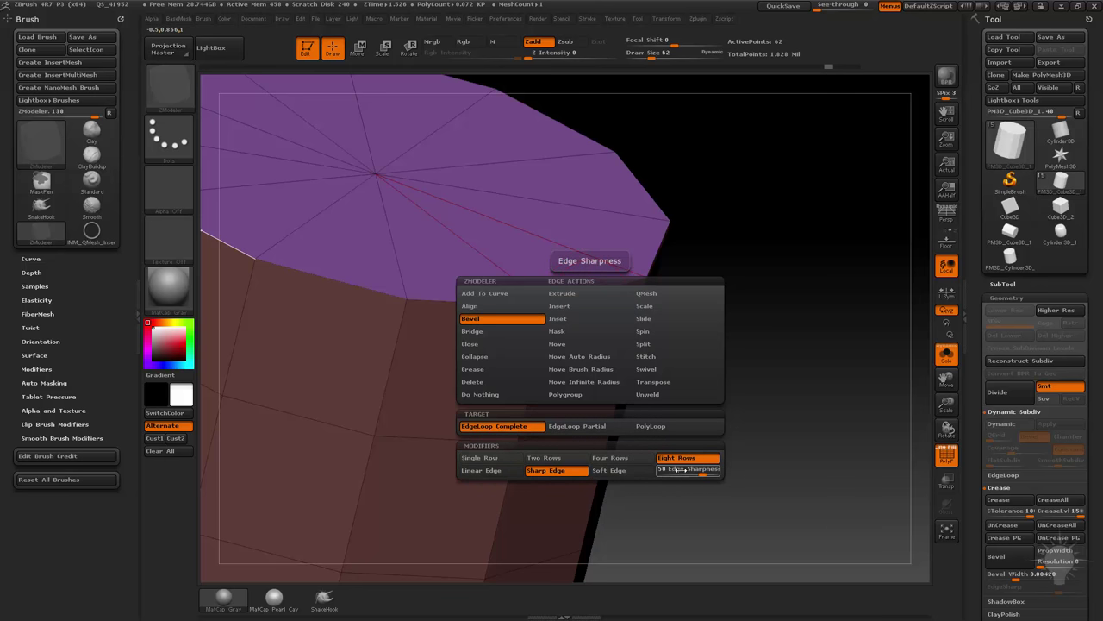
click(603, 291)
drag(604, 291, 567, 295)
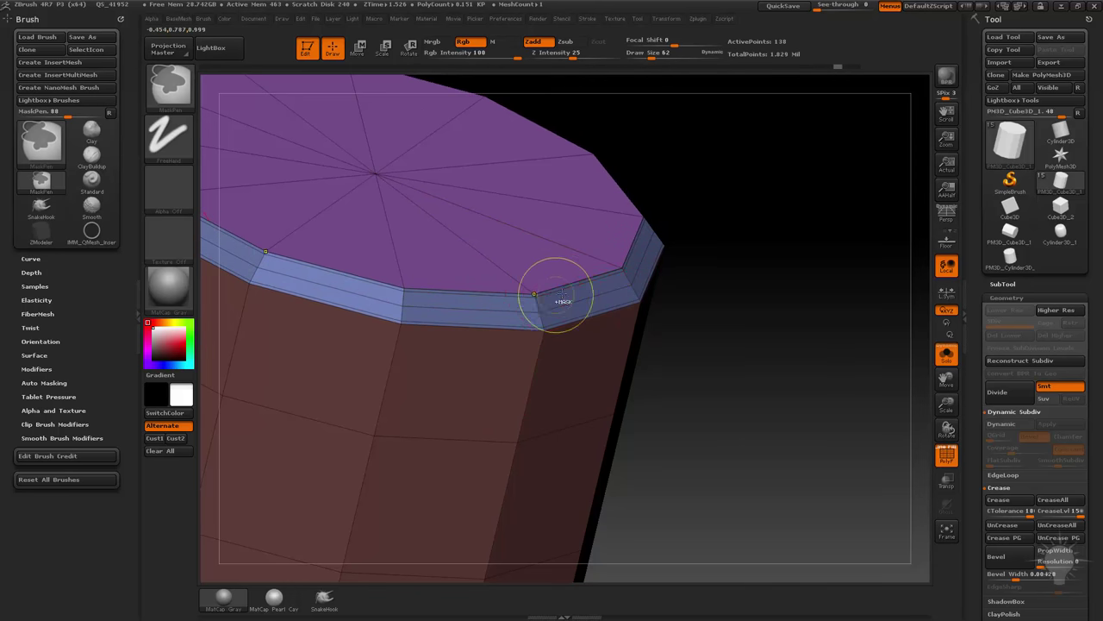
Undo the eight-row rim bevel and repeat it with Edge Sharpness raised to its maximum
key(ctrl+z)
key(space)
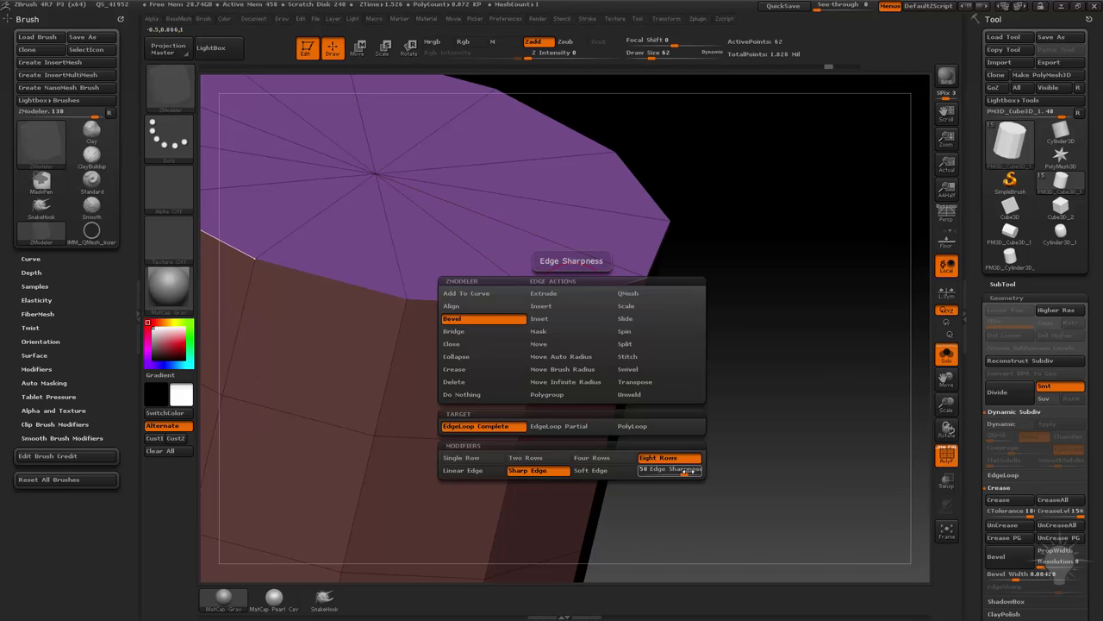
click(696, 471)
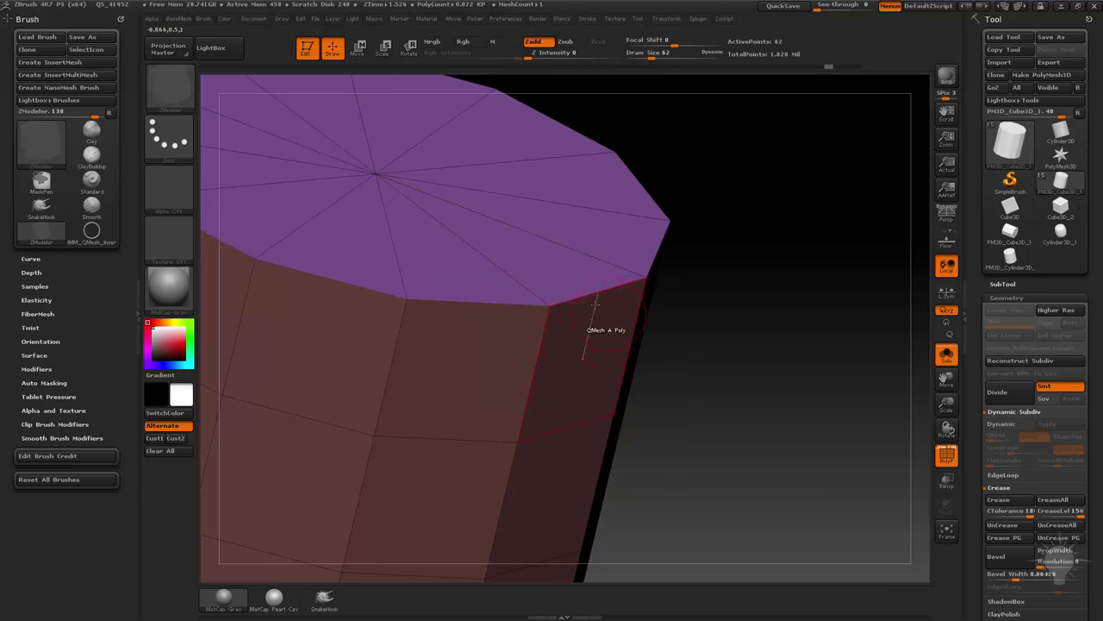
drag(594, 292, 564, 294)
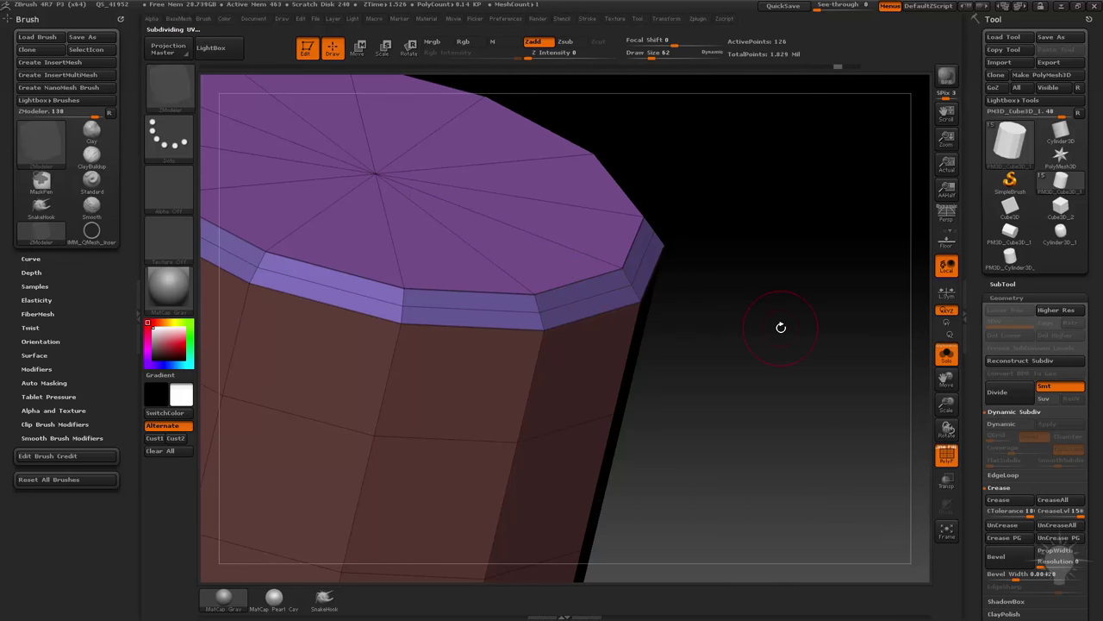
Preview the high-sharpness rim bevel with dynamic subdivision and no polyframe, return to the unsmoothed polyframe view and undo the bevel
key(d)
click(944, 457)
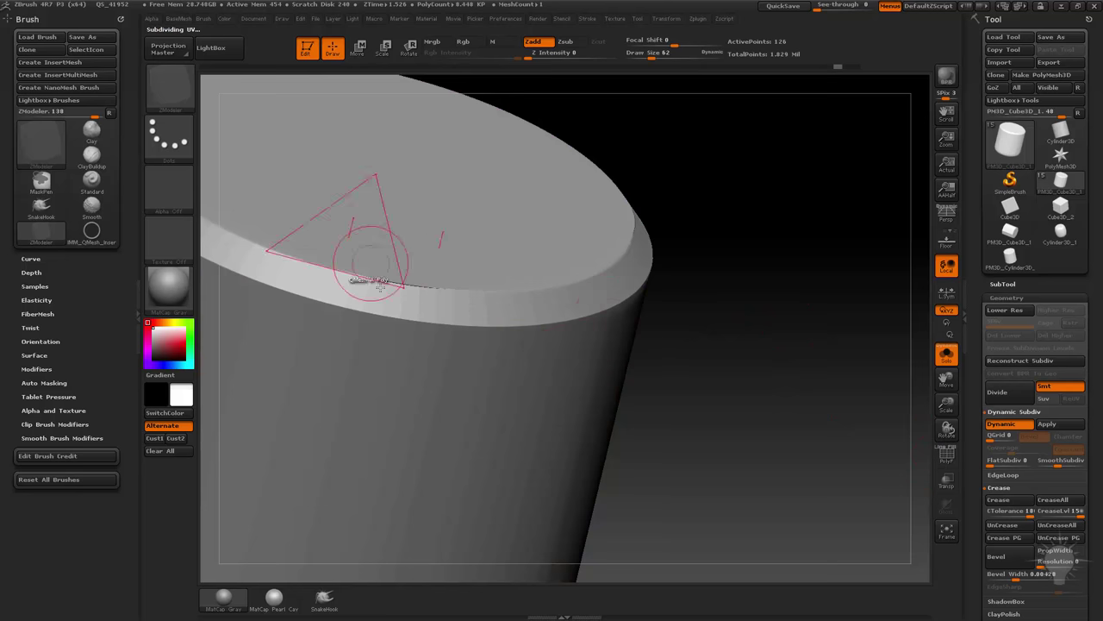
drag(720, 280, 660, 380)
key(shift+d)
drag(595, 259, 923, 455)
click(946, 456)
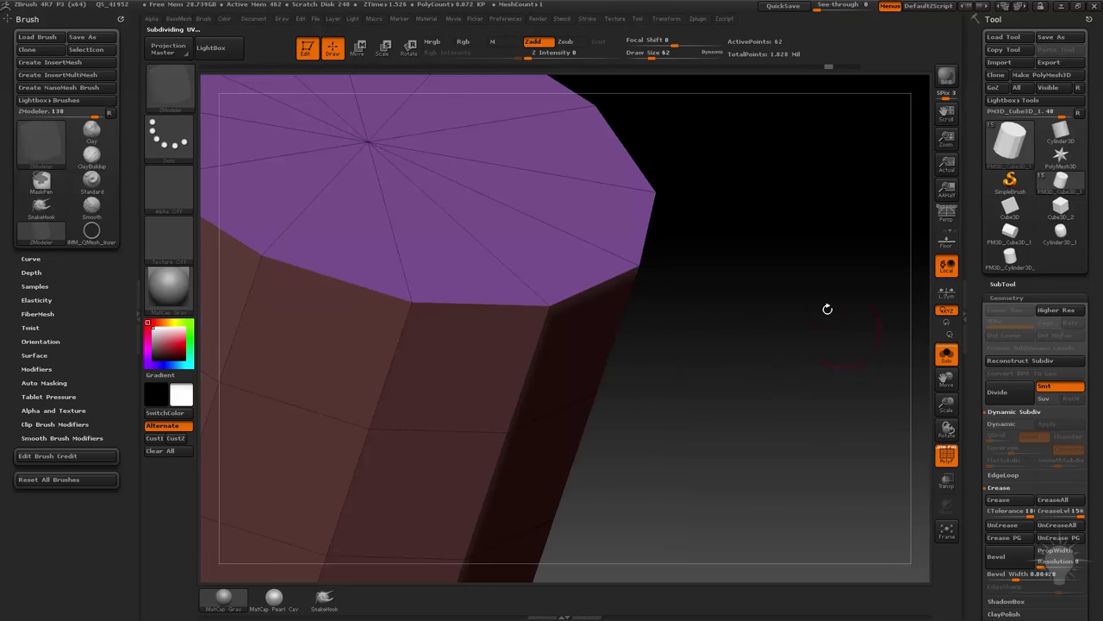
Go back to the plain single-polygroup cylinder and extrude a marked run of adjacent side faces outward with QMesh A Single Poly
alt+drag(778, 337, 706, 249)
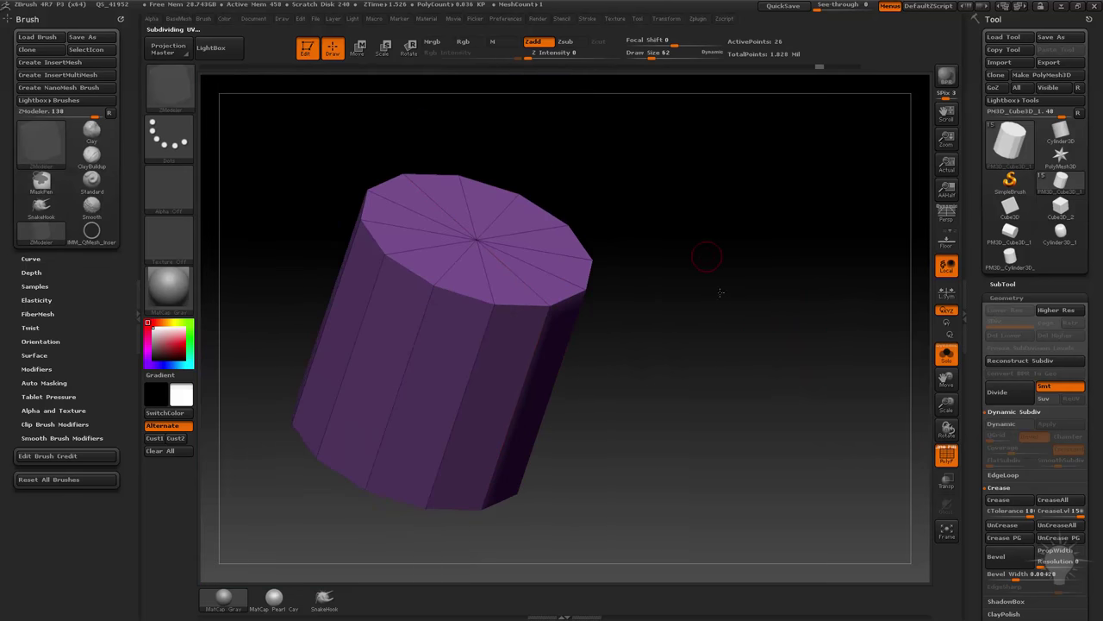
drag(721, 291, 698, 291)
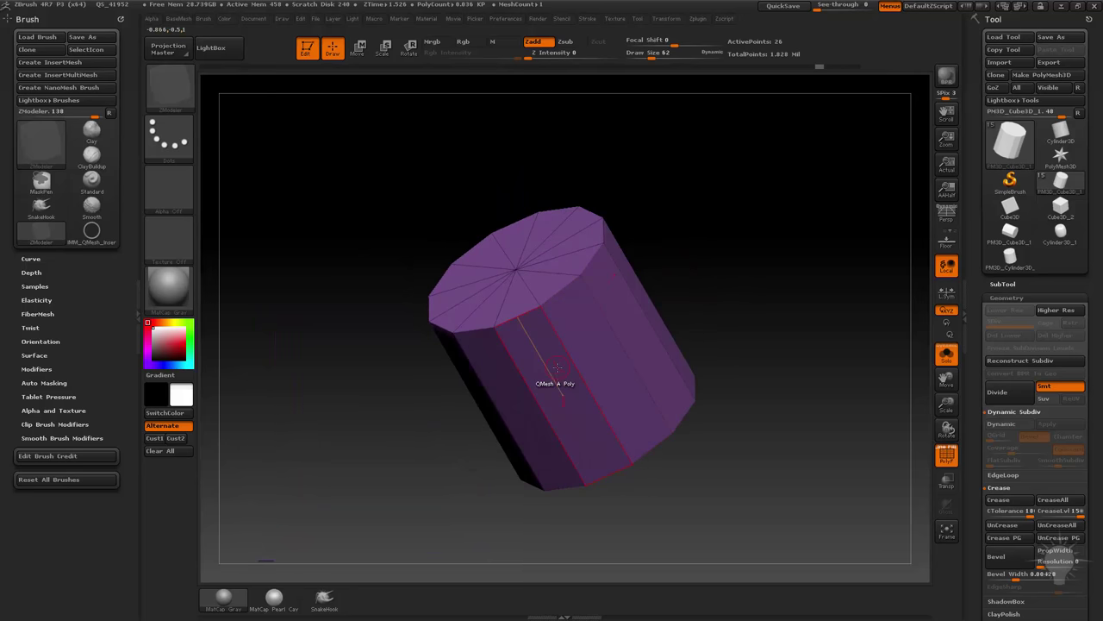
alt+drag(558, 379, 674, 345)
mouse_move(788, 343)
mouse_down()
mouse_move(753, 339)
mouse_move(784, 316)
mouse_move(732, 379)
mouse_move(732, 362)
mouse_up()
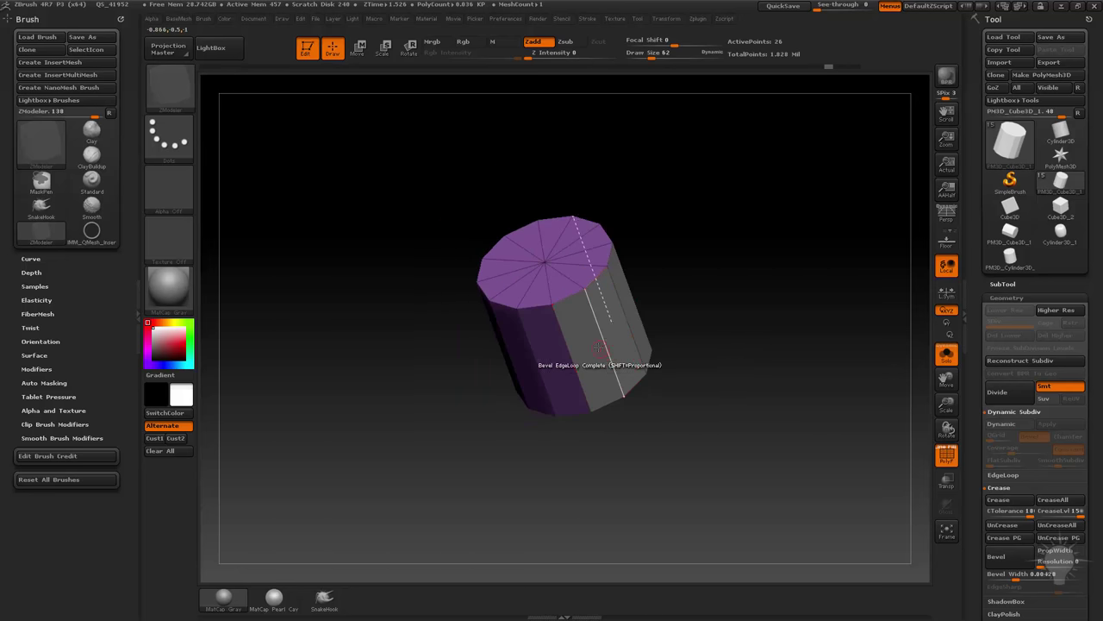
key(space)
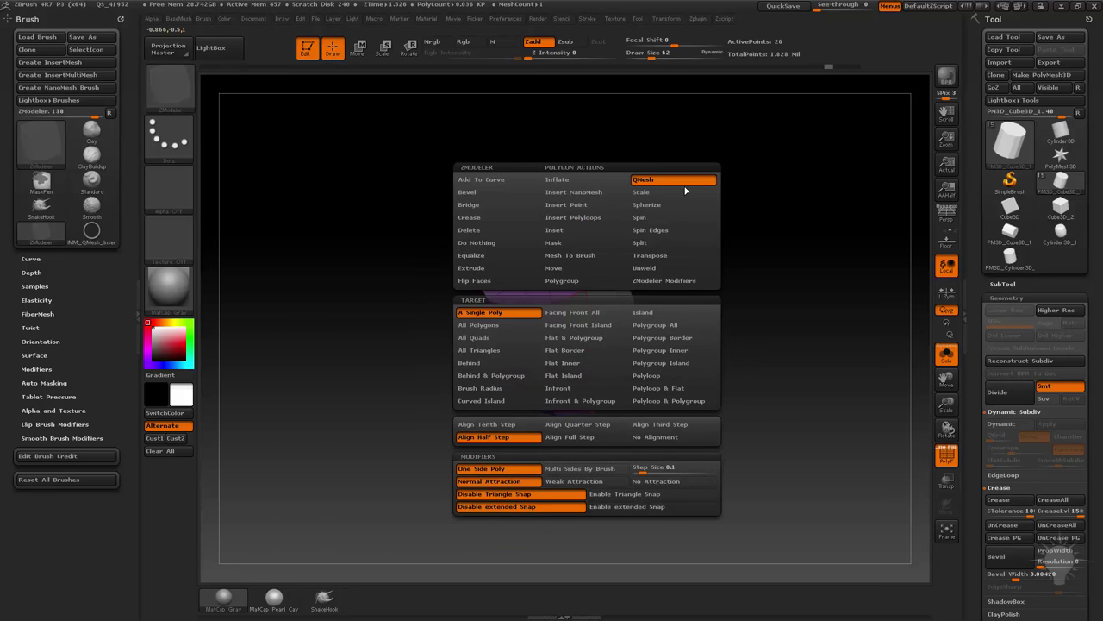
click(489, 312)
drag(574, 364, 753, 422)
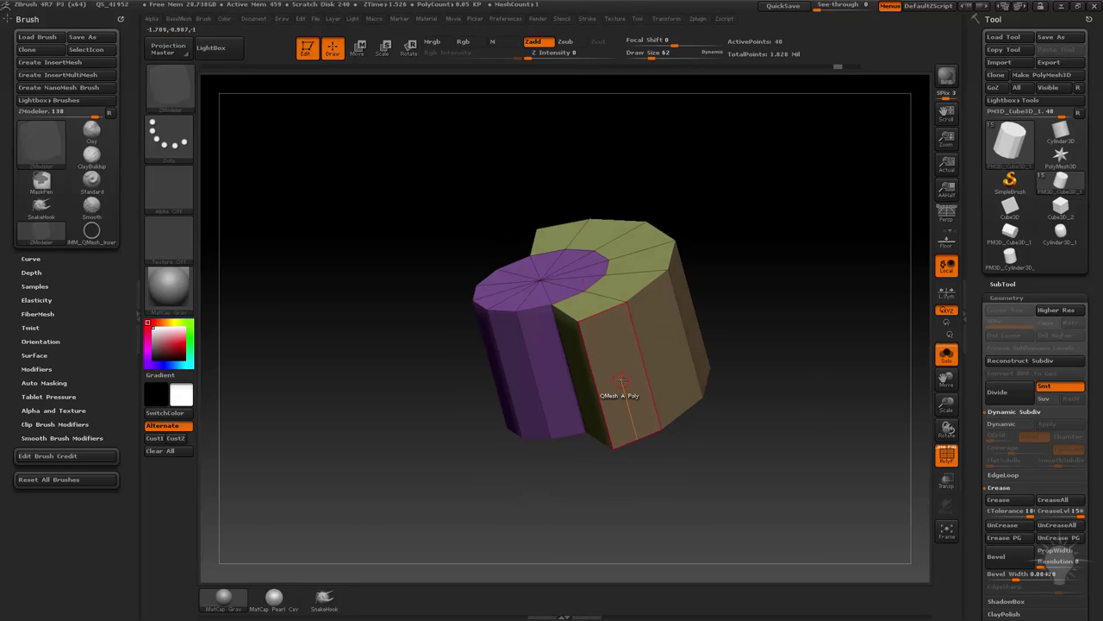
Undo a trial single-face extrusion and extrude the raised section's whole outer wall farther outward with QMesh Polygroup All
drag(620, 379, 647, 378)
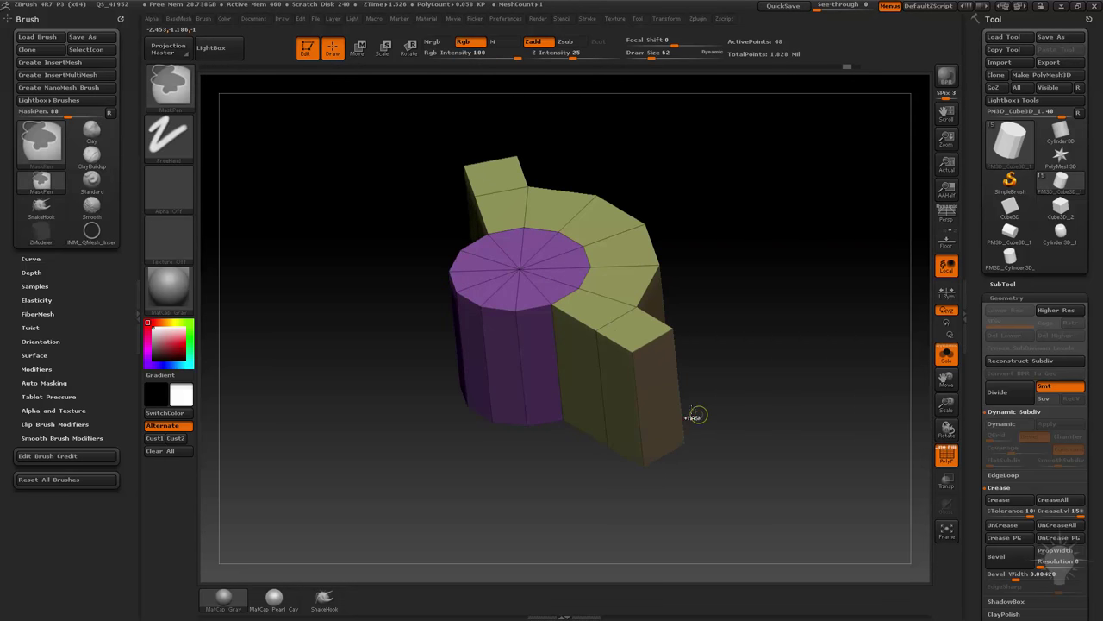
key(space)
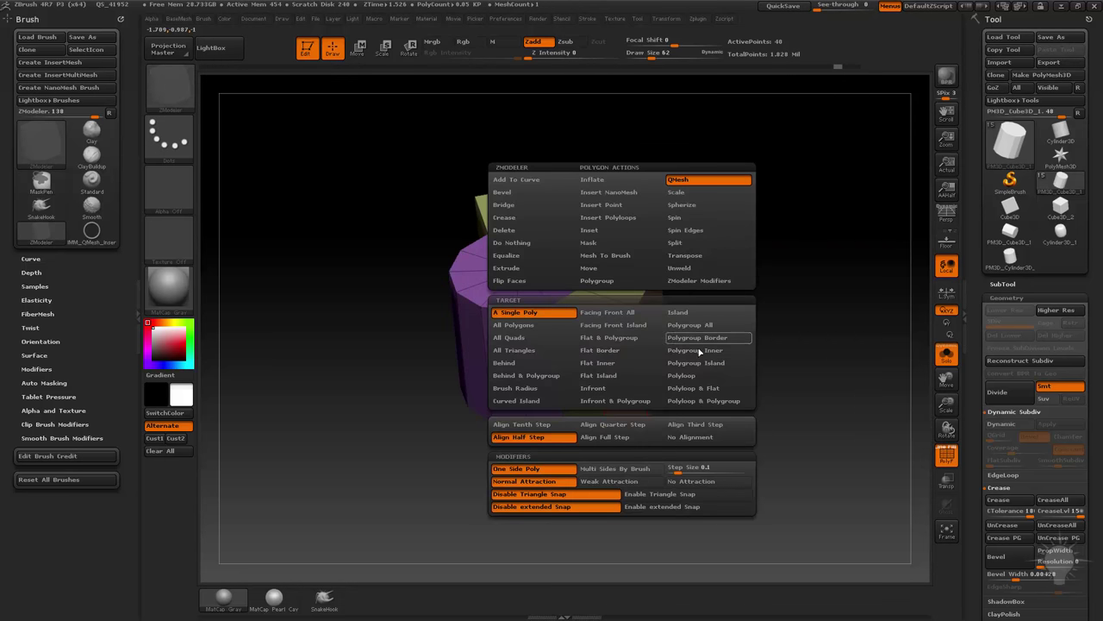
click(702, 332)
drag(803, 318, 651, 382)
drag(785, 387, 851, 381)
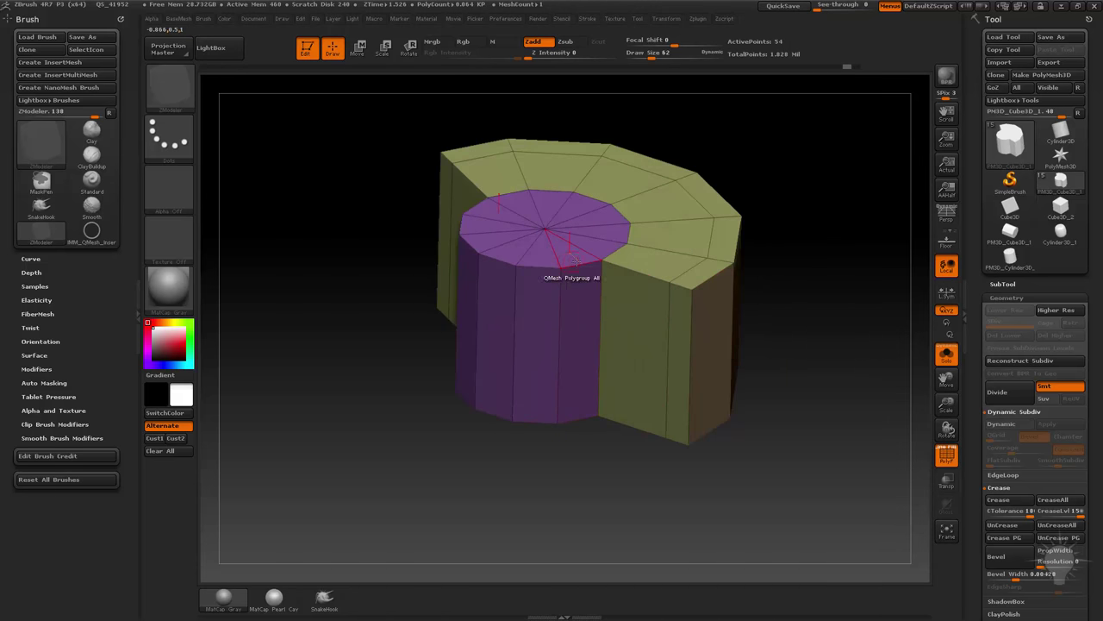
Try the eight-row EdgeLoop Complete bevel on the inner cylinder's rim and the extruded section's outer edge, undoing each
key(space)
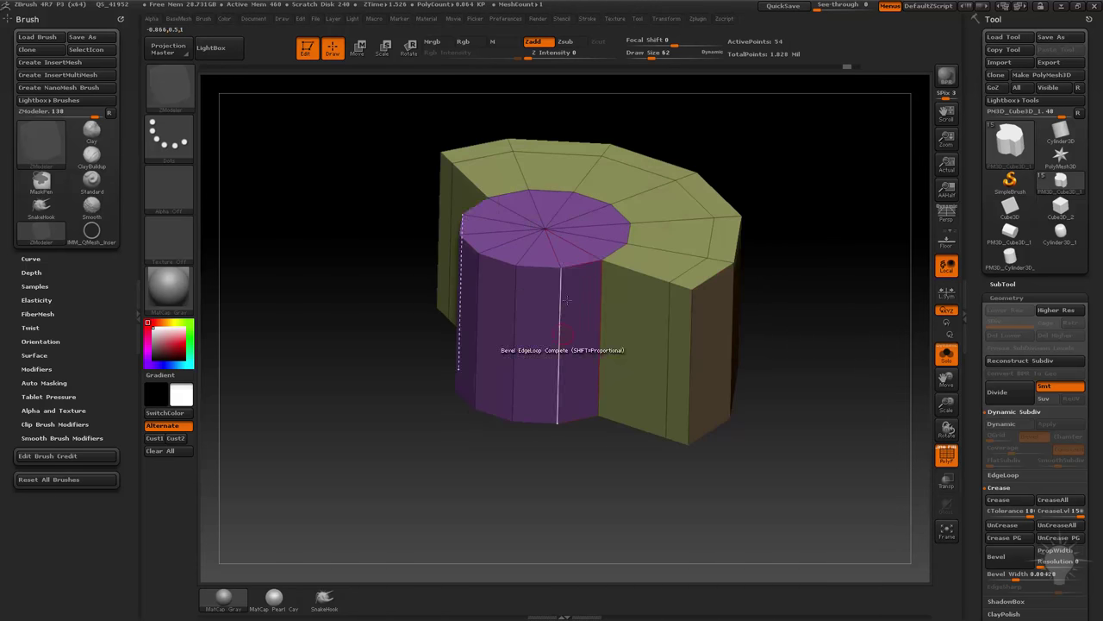
click(586, 268)
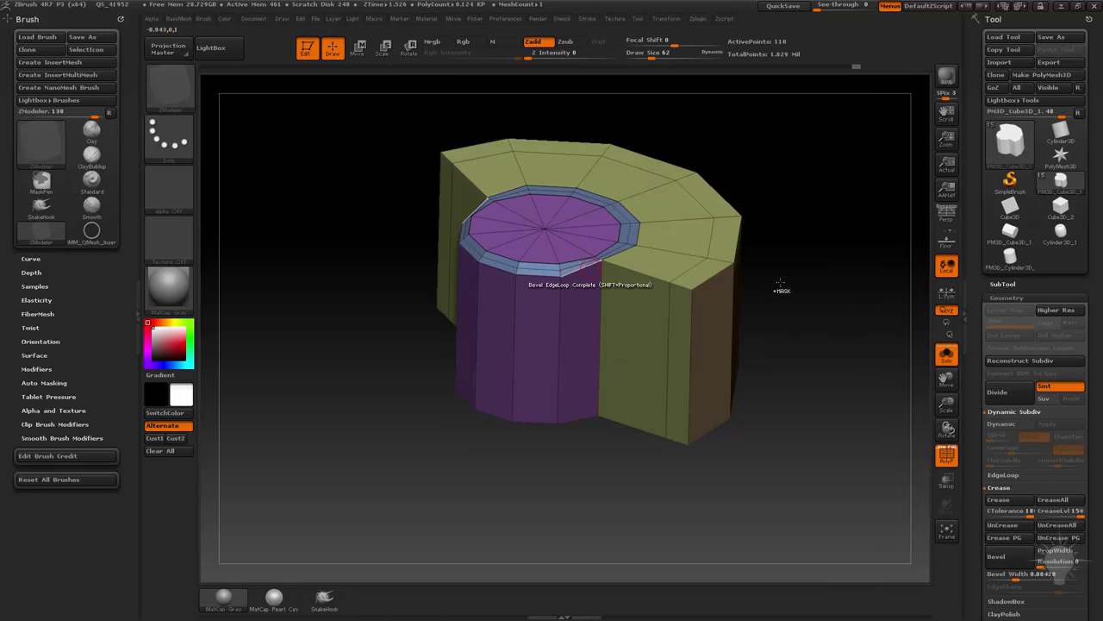
key(ctrl+z)
drag(816, 276, 745, 278)
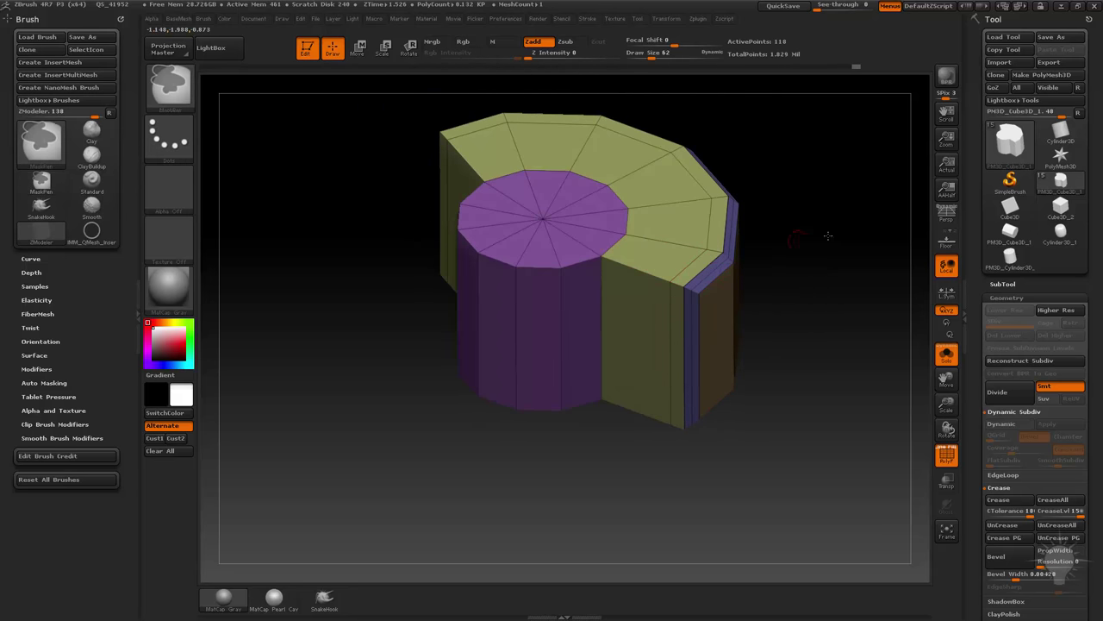
drag(808, 240, 699, 351)
drag(665, 446, 700, 505)
key(ctrl+z)
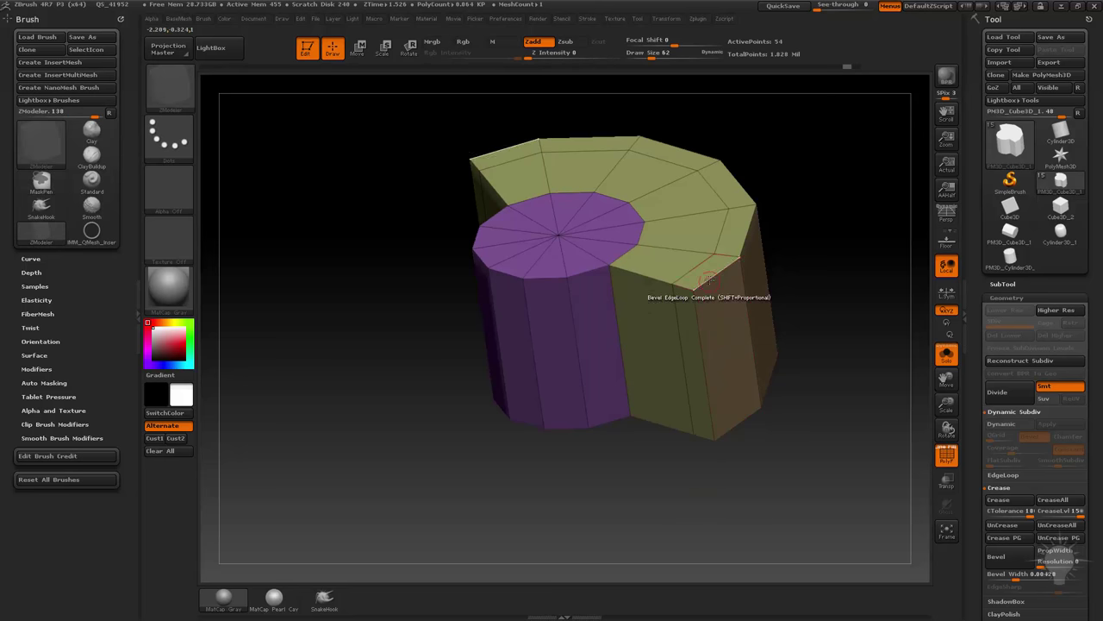
Switch the edge bevel to Single Row and Linear Edge, try it on the inner rim and the outer section, and undo each
key(space)
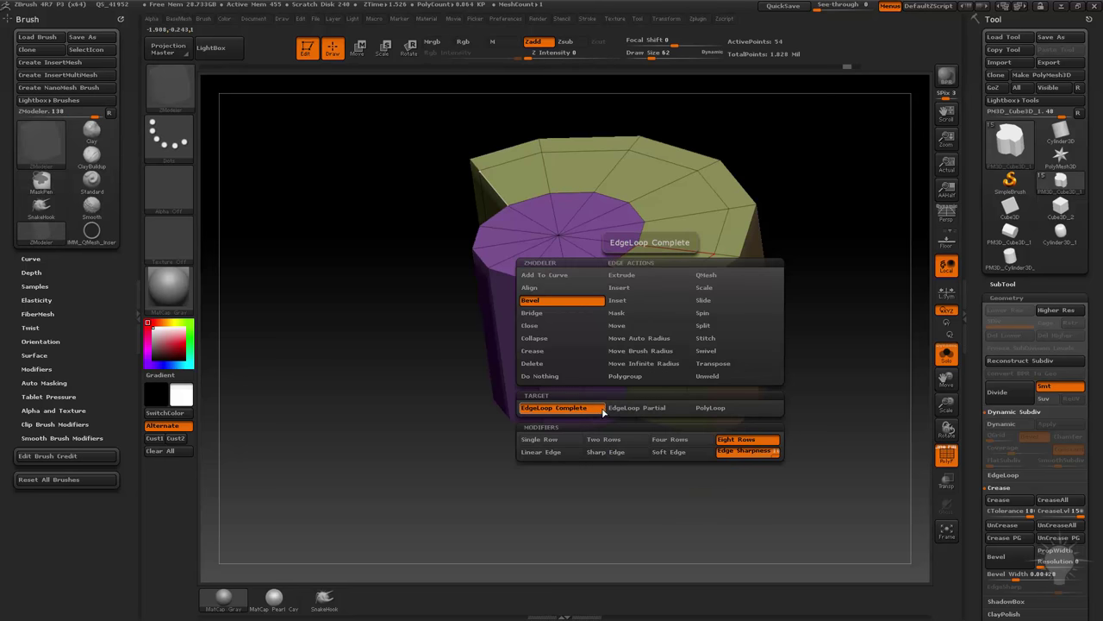
click(548, 441)
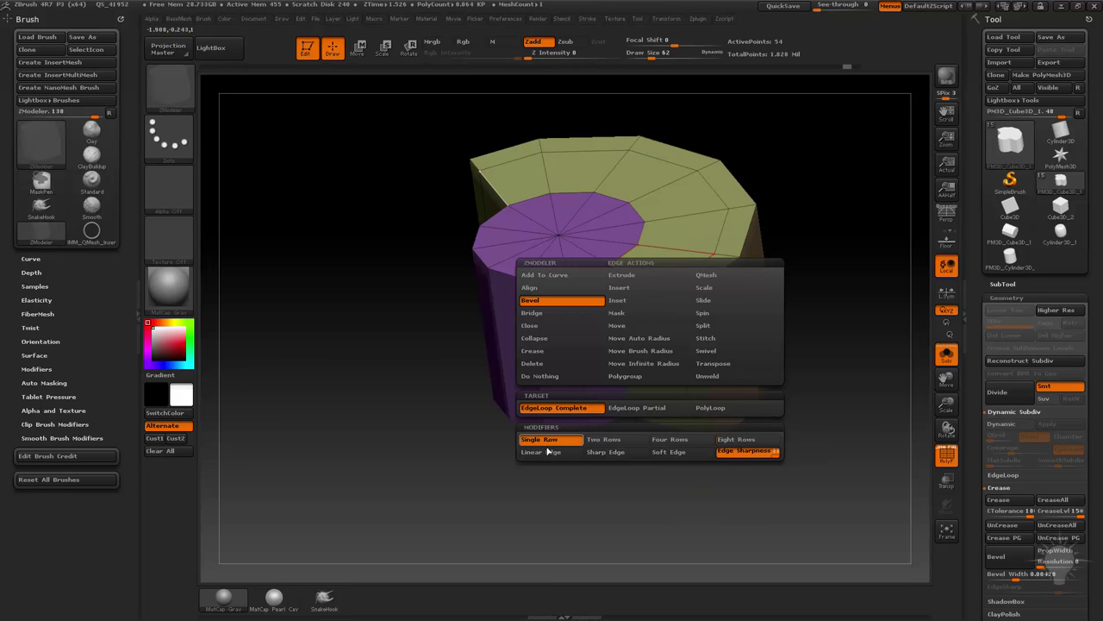
click(549, 453)
drag(586, 271, 599, 271)
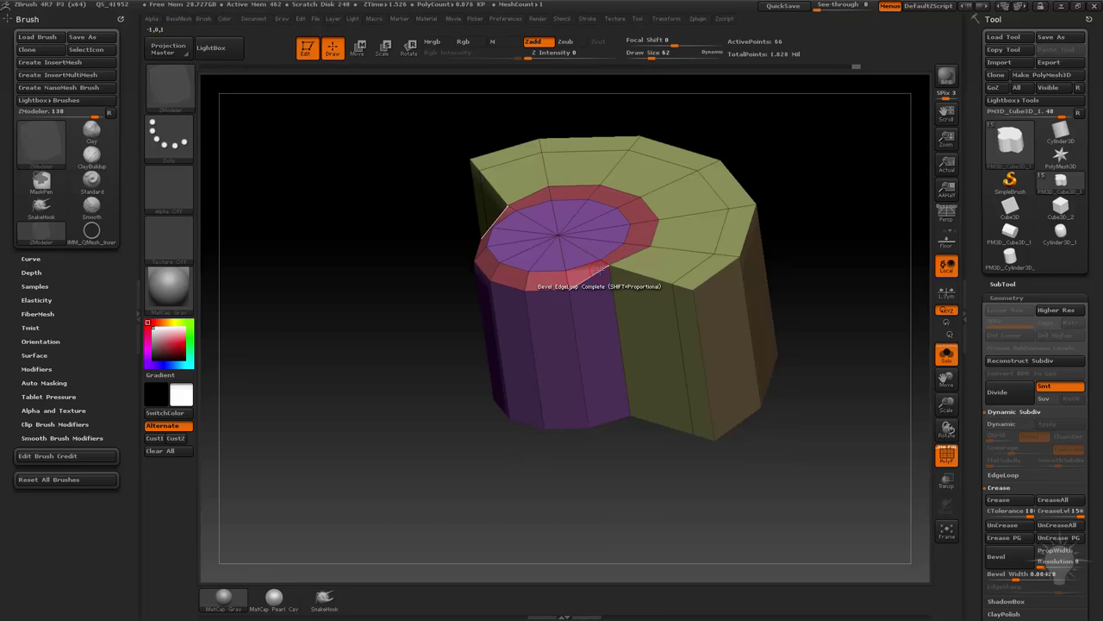
key(ctrl+z)
drag(841, 232, 789, 346)
drag(657, 319, 687, 313)
key(ctrl+z)
Try the EdgeLoop Partial bevel on the extruded section's upper outer edge and undo it
key(space)
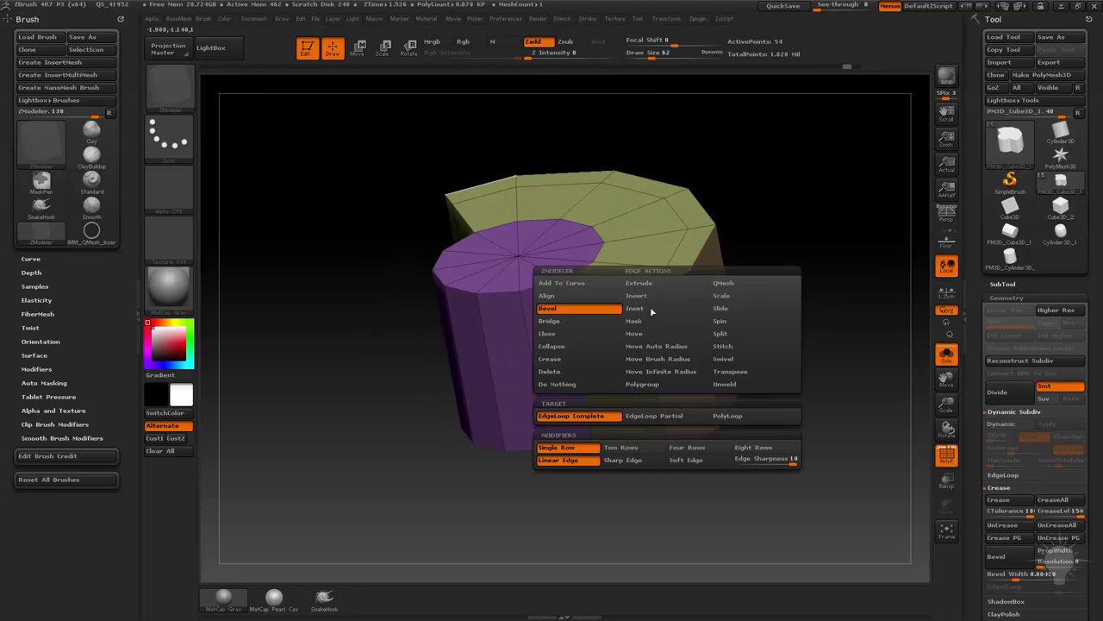
click(646, 419)
click(693, 276)
drag(770, 319, 831, 315)
key(ctrl+z)
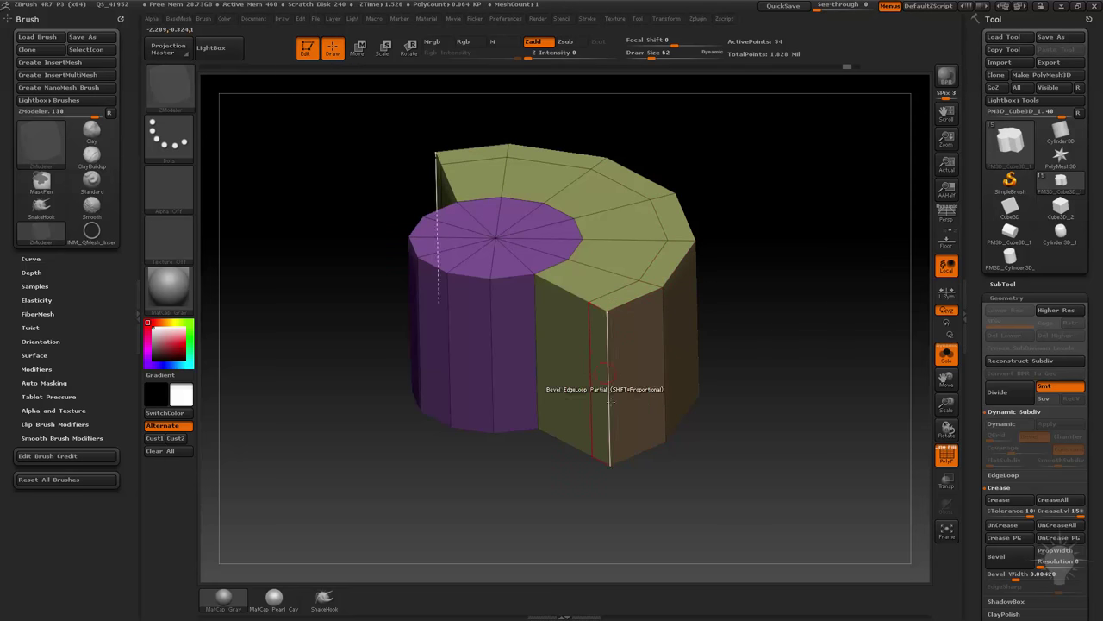
click(651, 290)
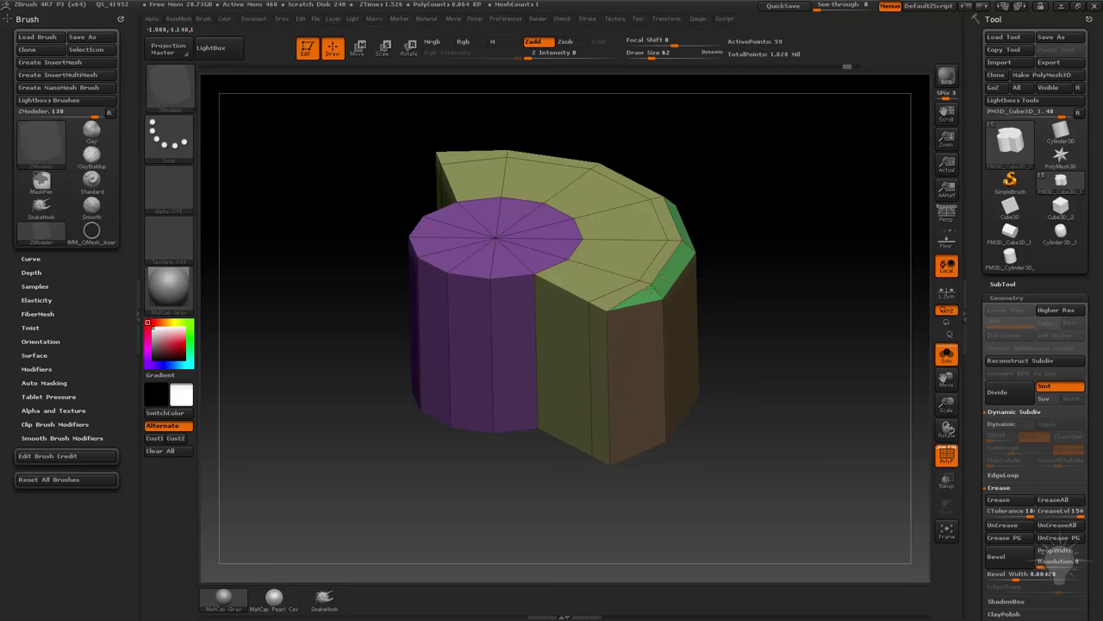
key(ctrl+z)
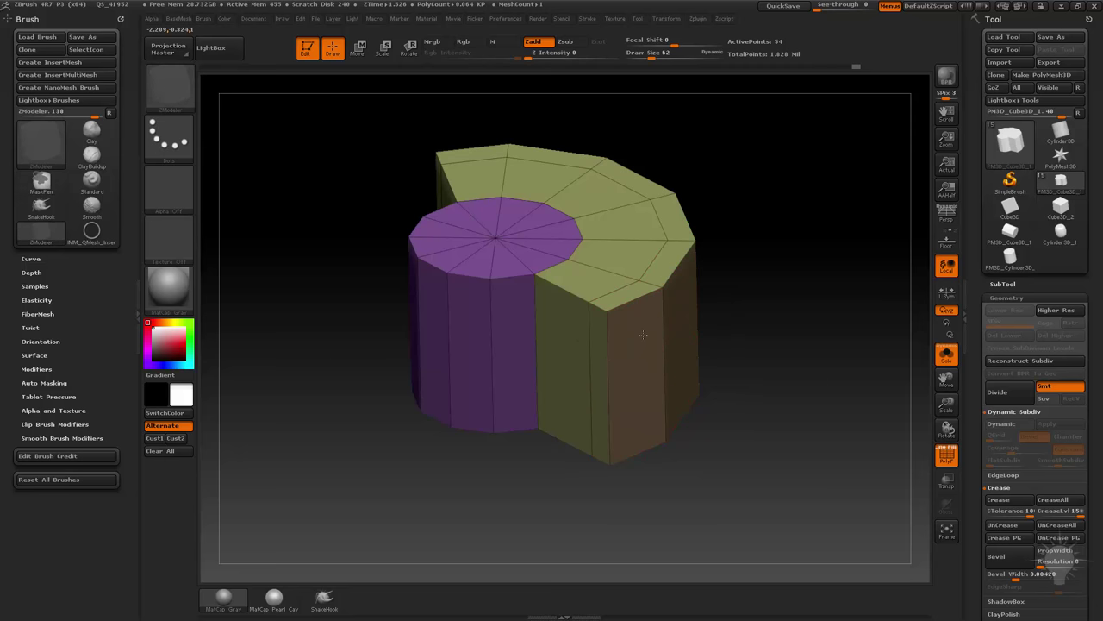
Try the EdgeLoop Partial bevel on the extruded section's lower outer edge and undo it
drag(736, 345, 776, 104)
click(644, 392)
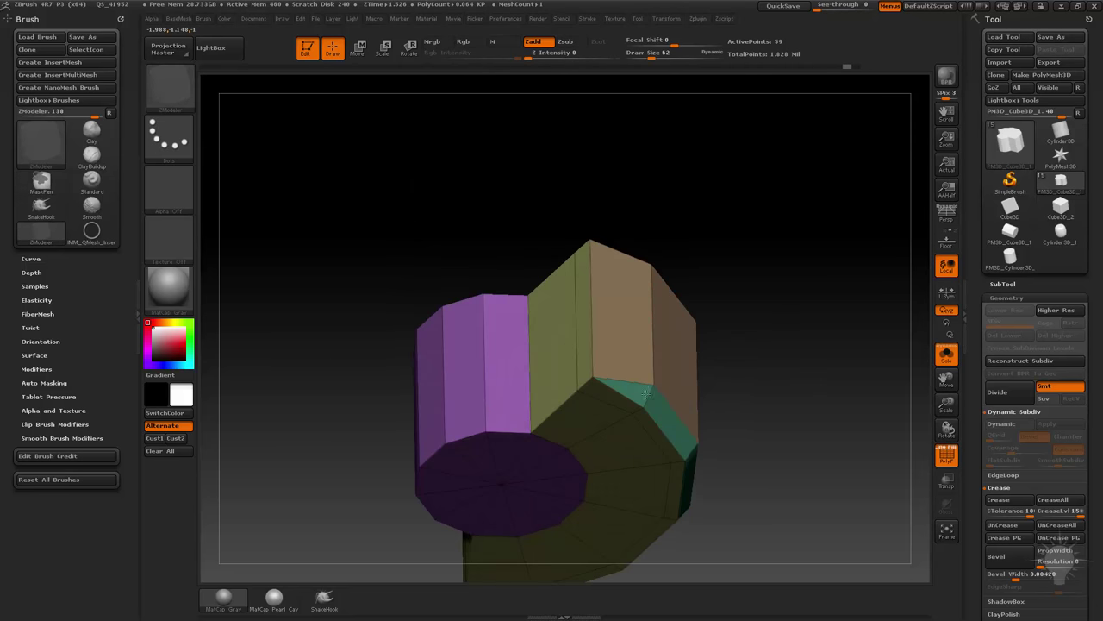
key(ctrl+z)
Set the bevel target to EdgeLoop Complete, try it on the extruded section's lower outer edge, and undo the bevel
key(space)
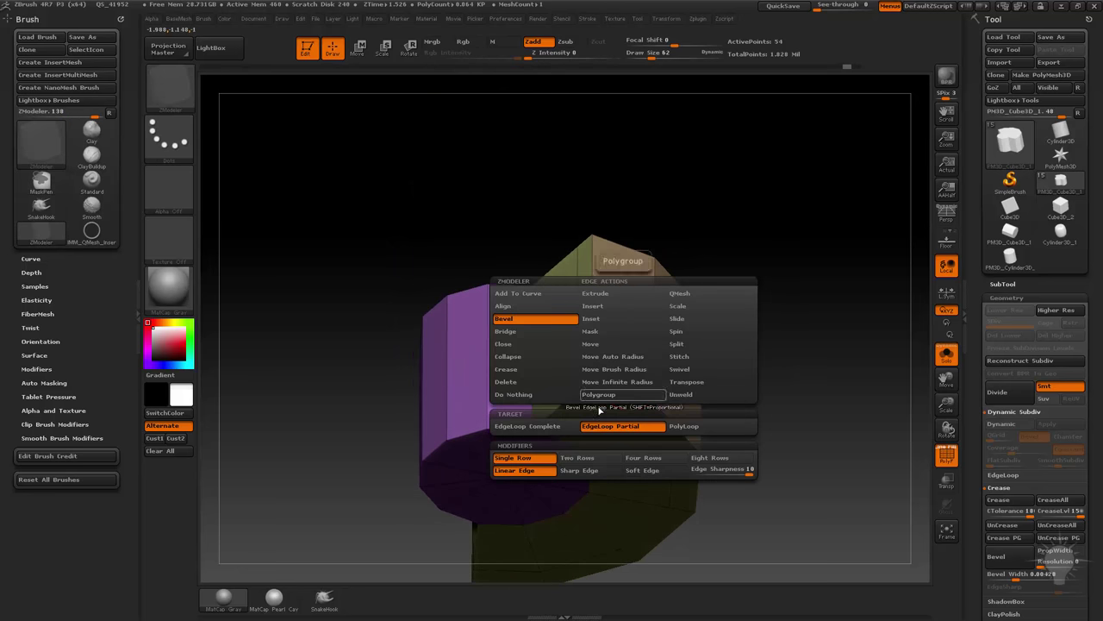
click(543, 427)
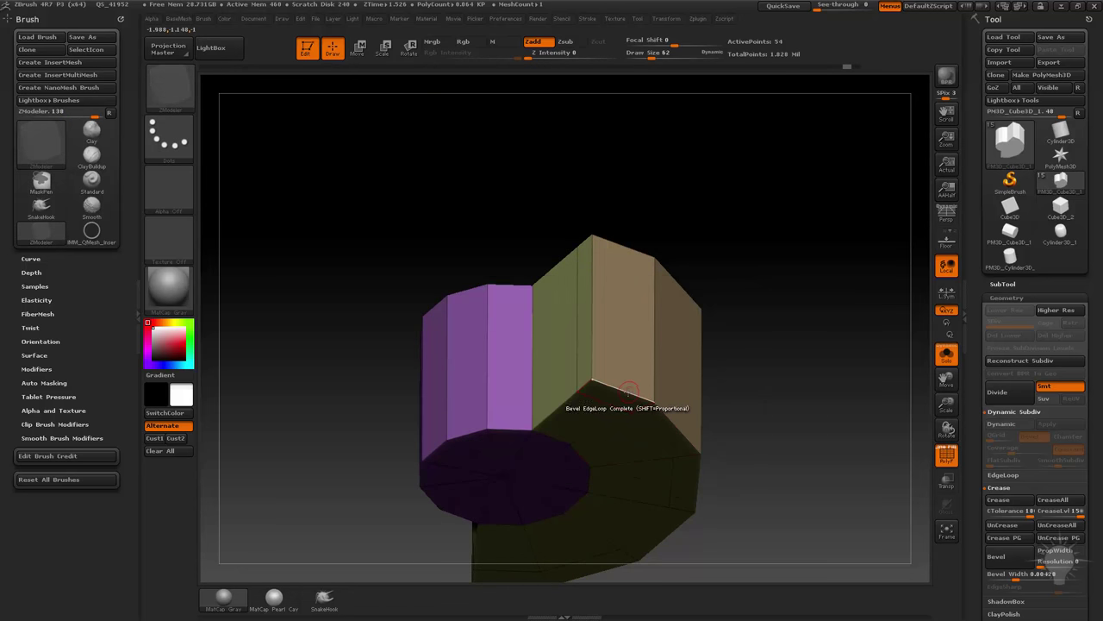
click(641, 395)
drag(642, 398, 645, 392)
key(ctrl+z)
Try the single-row EdgeLoop Complete bevel on the inner cylinder's top rim and undo it
drag(812, 296, 814, 365)
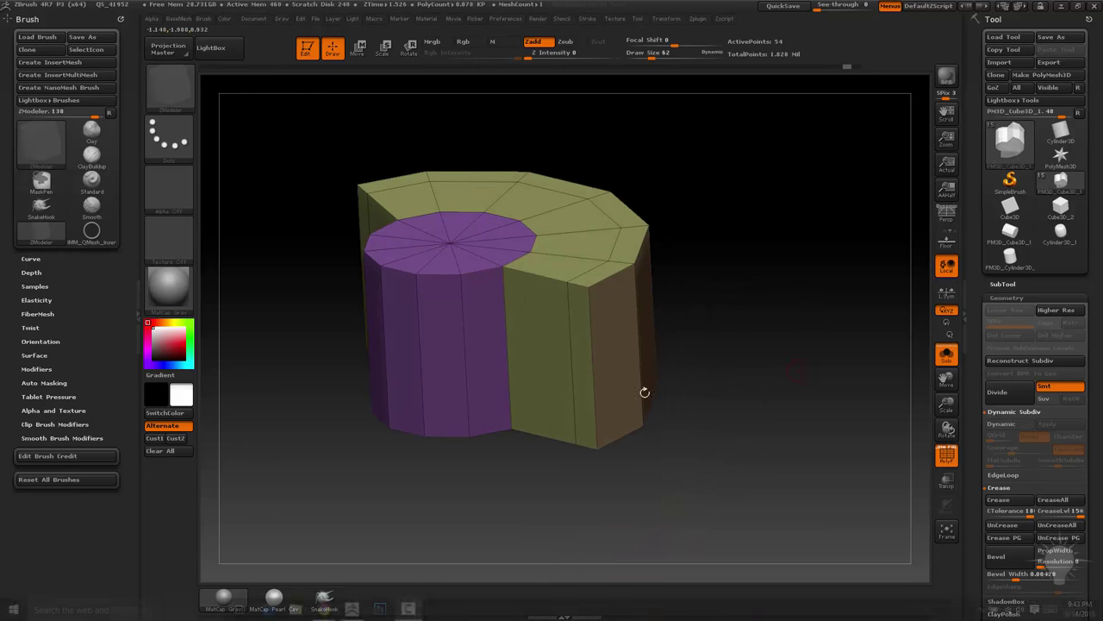
drag(698, 214, 748, 207)
right_click(504, 288)
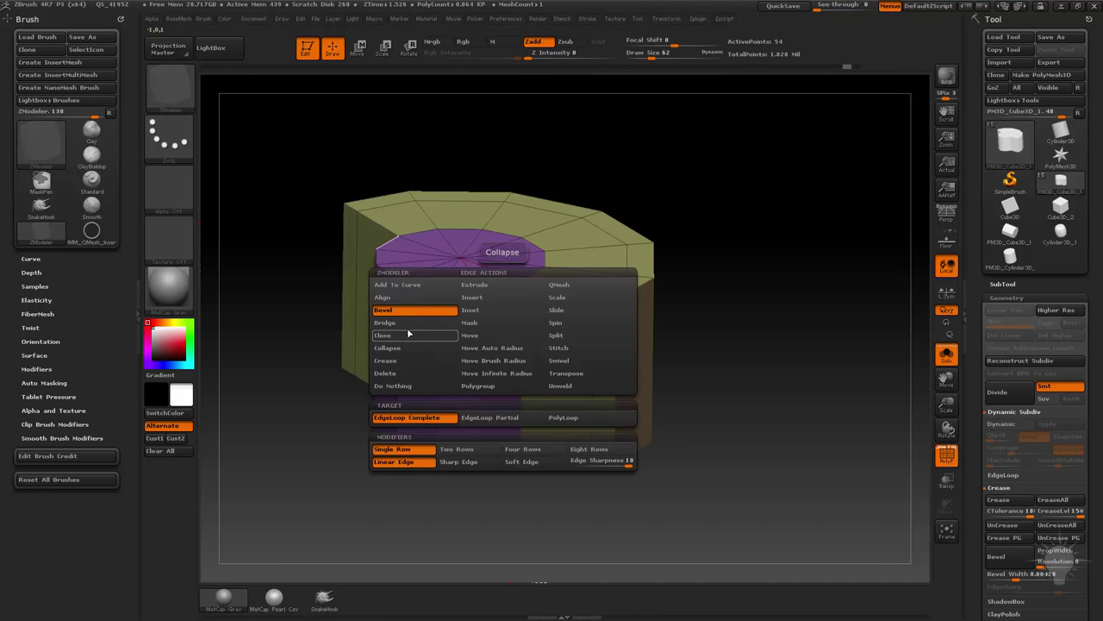
drag(500, 290, 518, 283)
key(ctrl+z)
drag(733, 266, 750, 281)
right_click(494, 280)
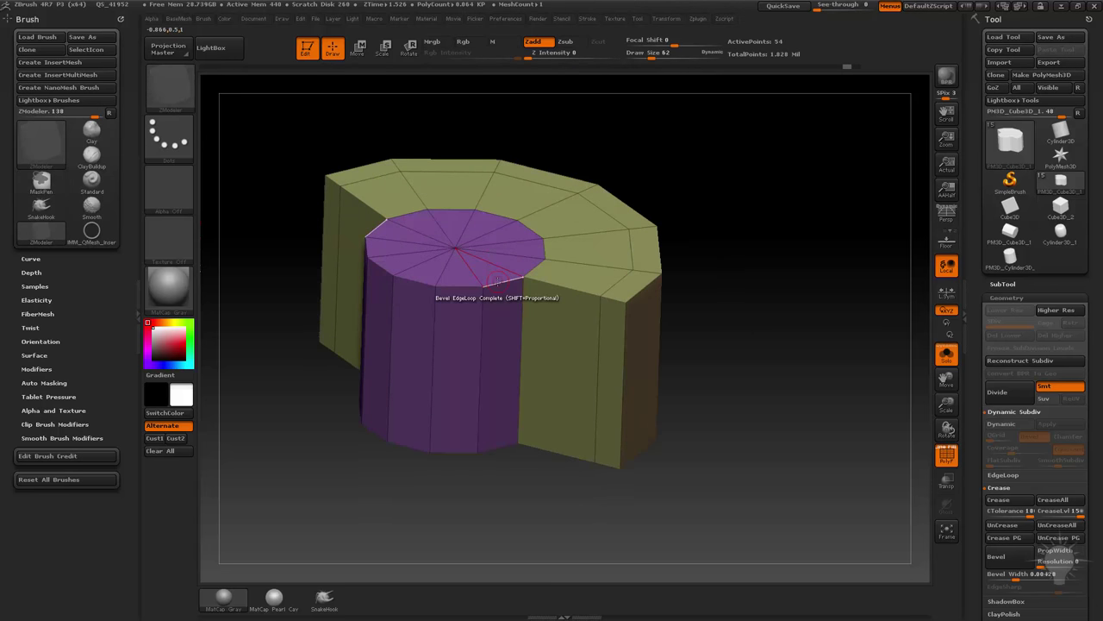
Set the edge action to add edges to a curve, trace the inner cylinder's front top rim, and check the curve's Delete action
right_click(488, 293)
click(389, 280)
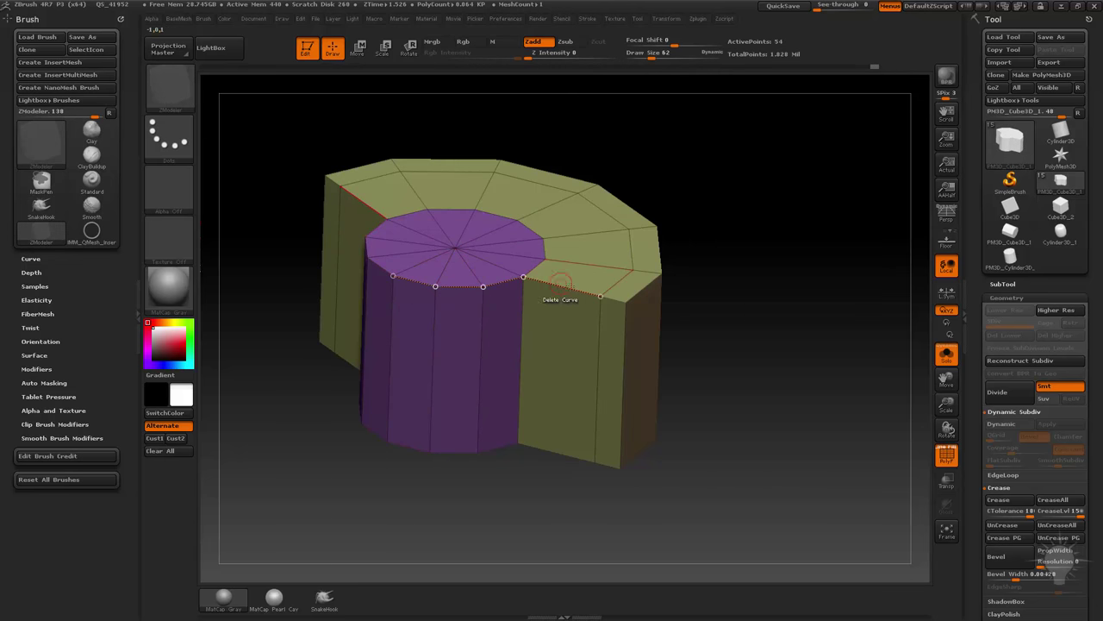
key(space)
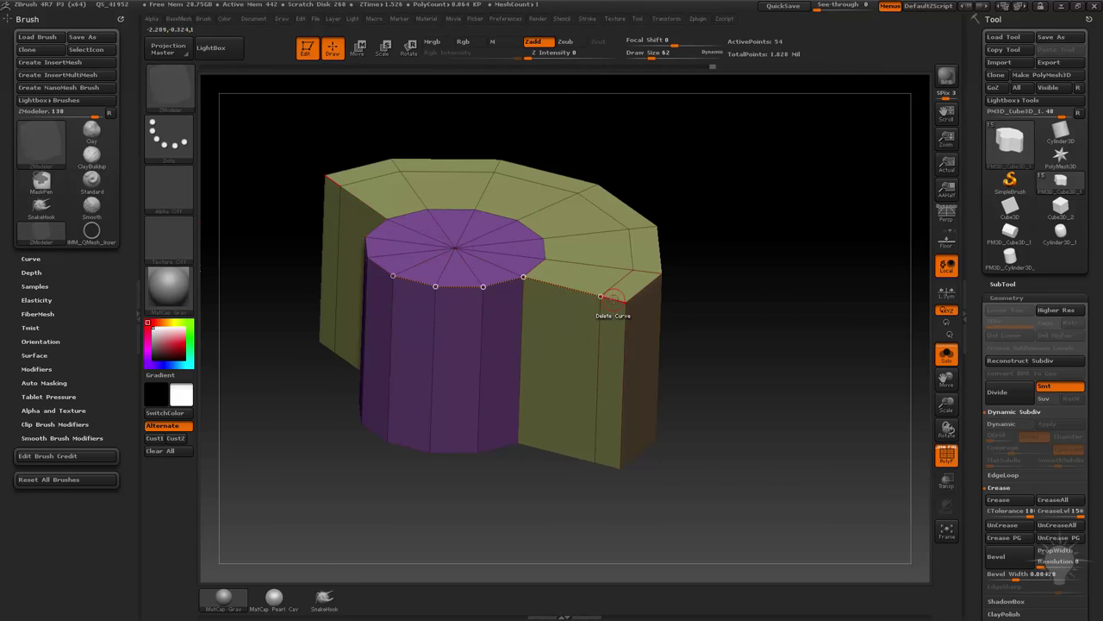
right_click(612, 297)
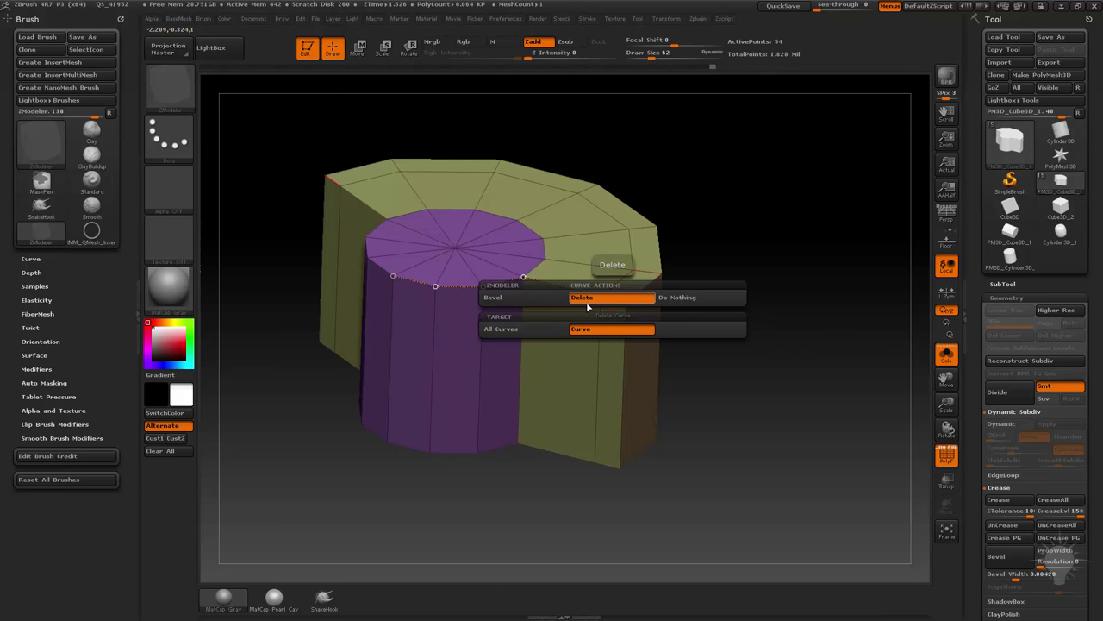
click(586, 301)
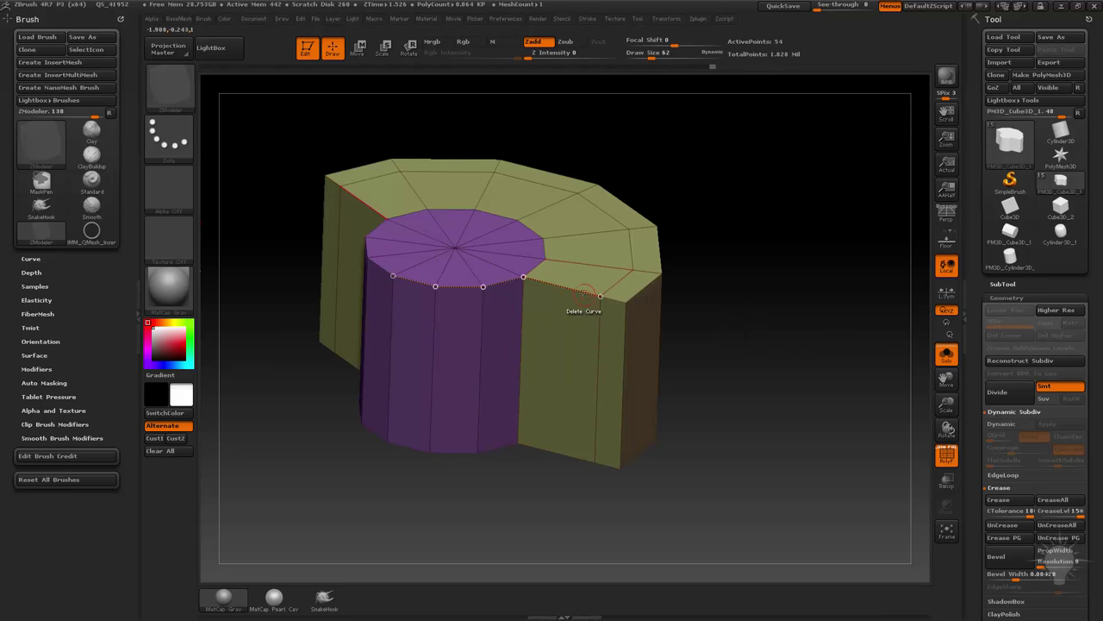
right_click(583, 292)
click(582, 297)
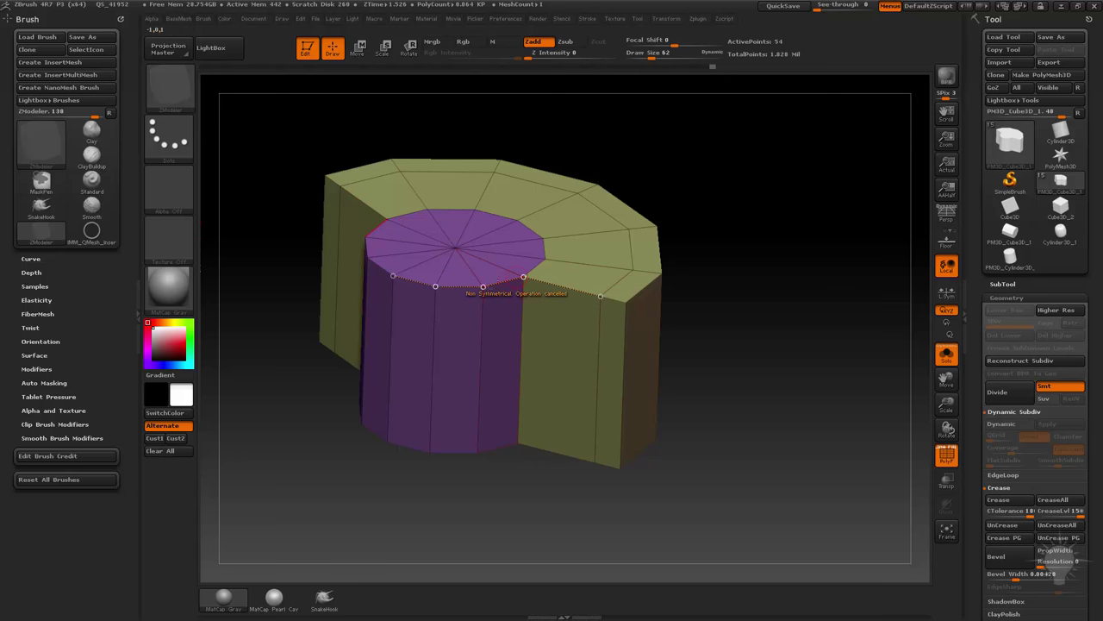
Extend the curve around the rest of the inner cylinder's exposed top rim and along the extruded section's straight top end edges
drag(714, 212, 608, 217)
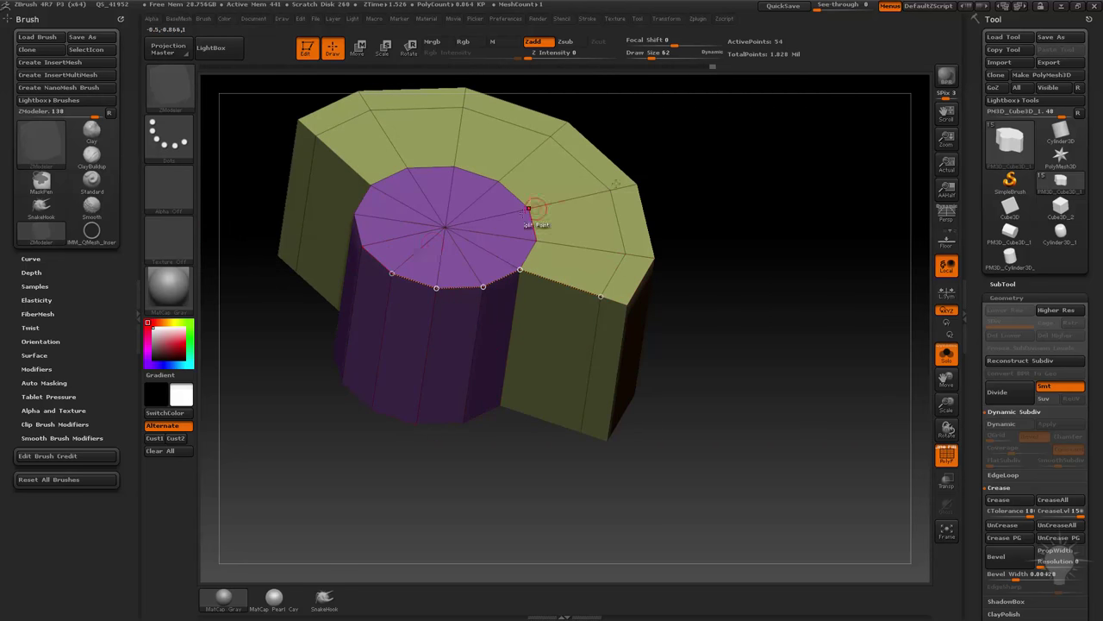
drag(755, 195, 843, 204)
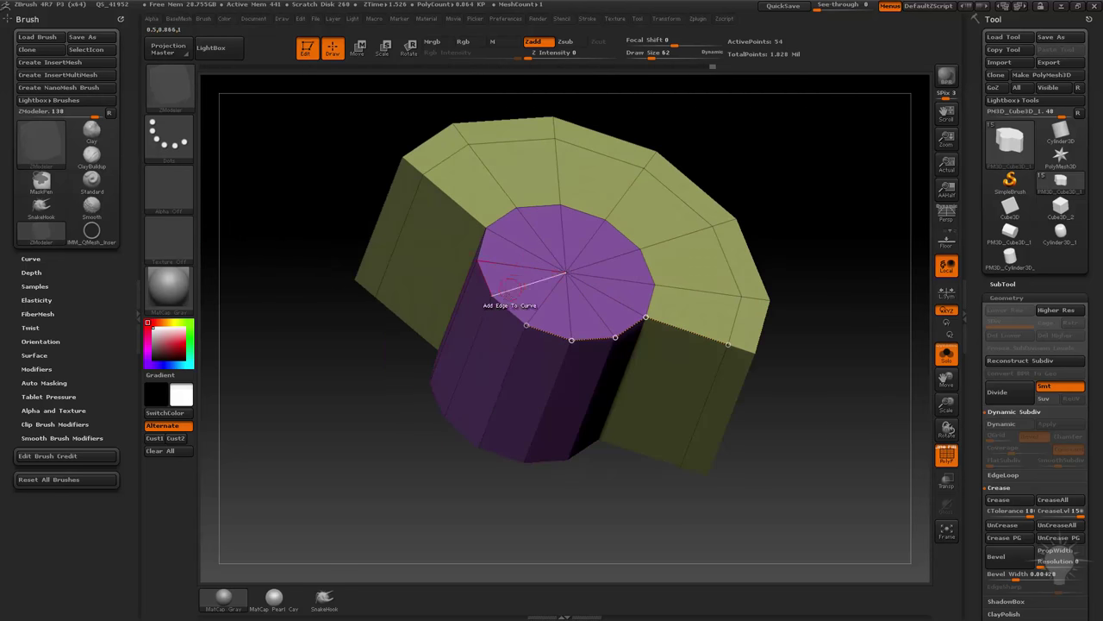
click(482, 246)
drag(845, 253, 733, 285)
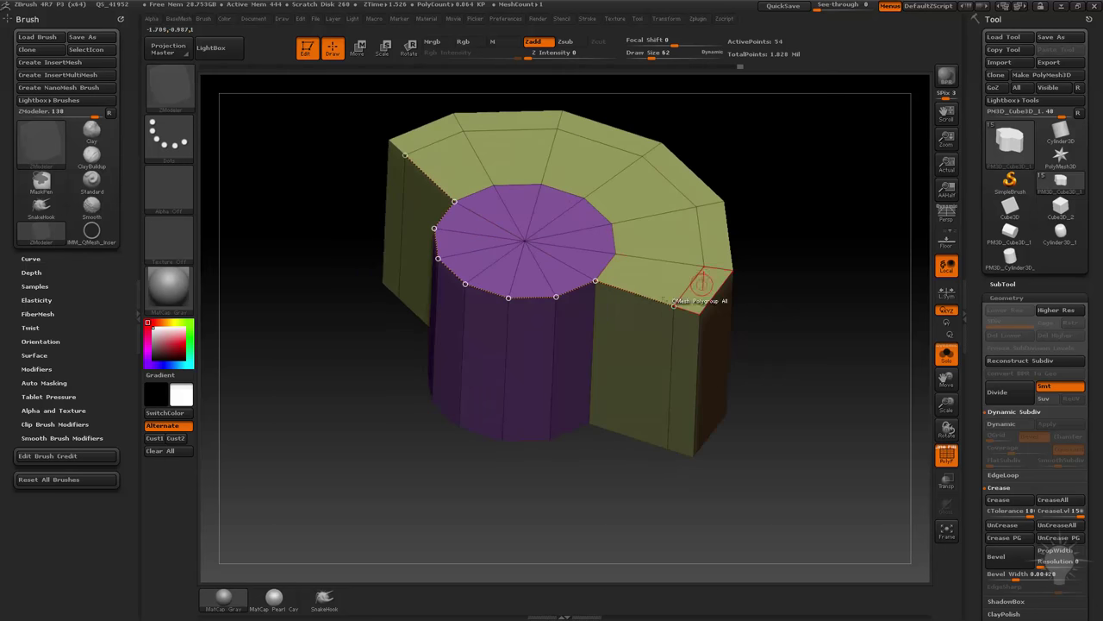
click(643, 294)
click(436, 179)
click(426, 180)
click(400, 148)
Continue the curve around the extruded section's outer top edge to complete the outline of the top face
drag(851, 209, 759, 219)
click(562, 314)
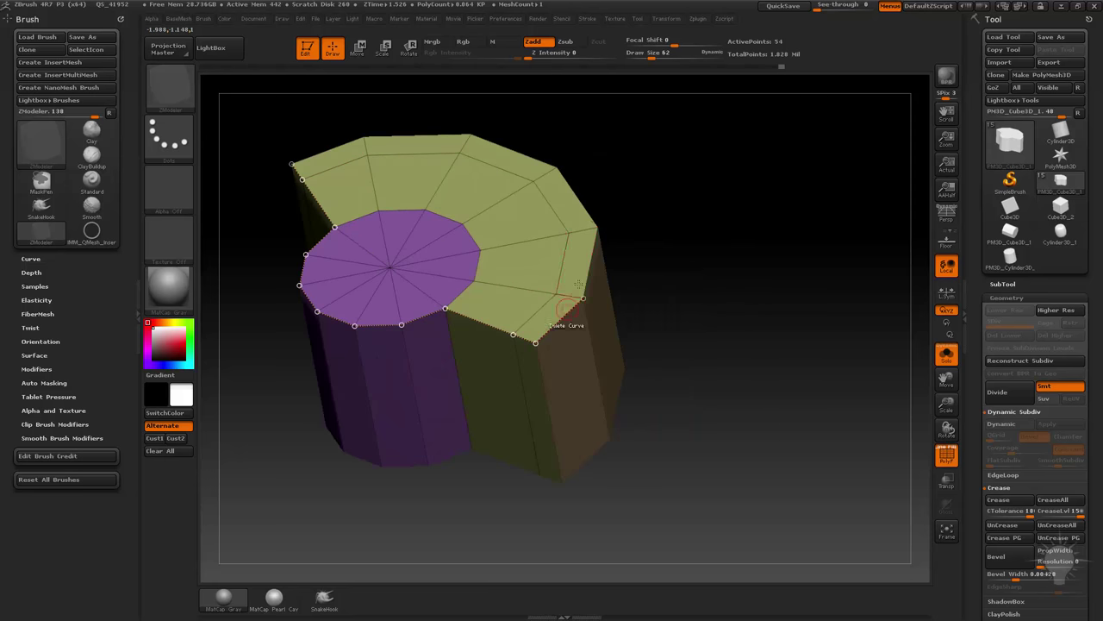
click(591, 249)
click(573, 191)
click(535, 161)
mouse_move(565, 145)
mouse_down()
mouse_move(722, 171)
mouse_move(522, 187)
mouse_up()
drag(882, 288, 760, 184)
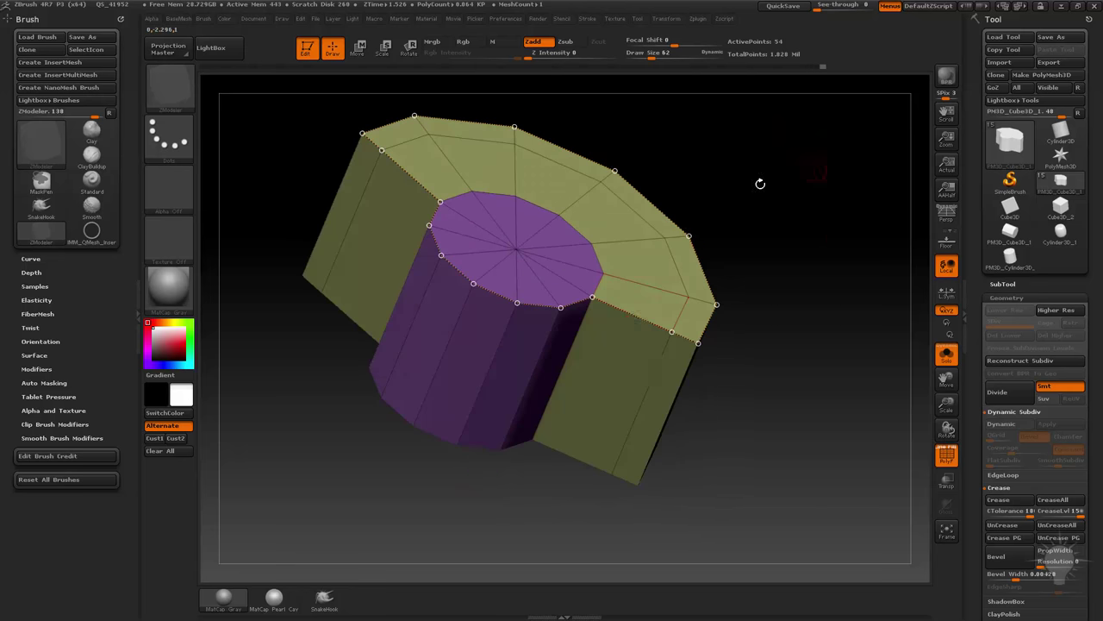
Switch the curve action to Bevel, try it on the hand-traced top outline, and undo the bevel
key(space)
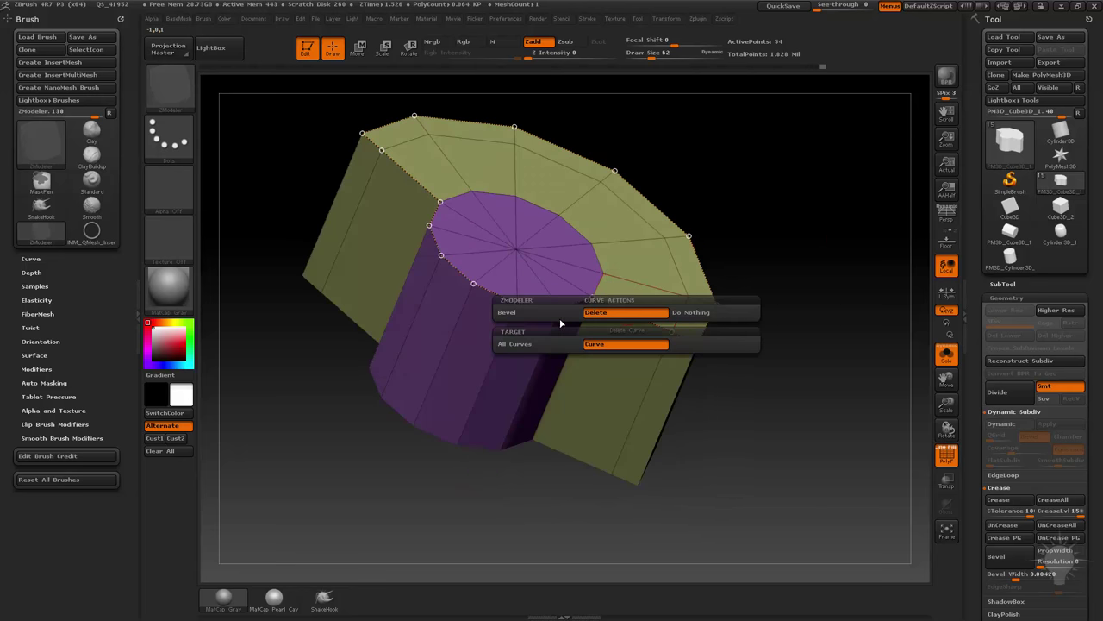
click(557, 314)
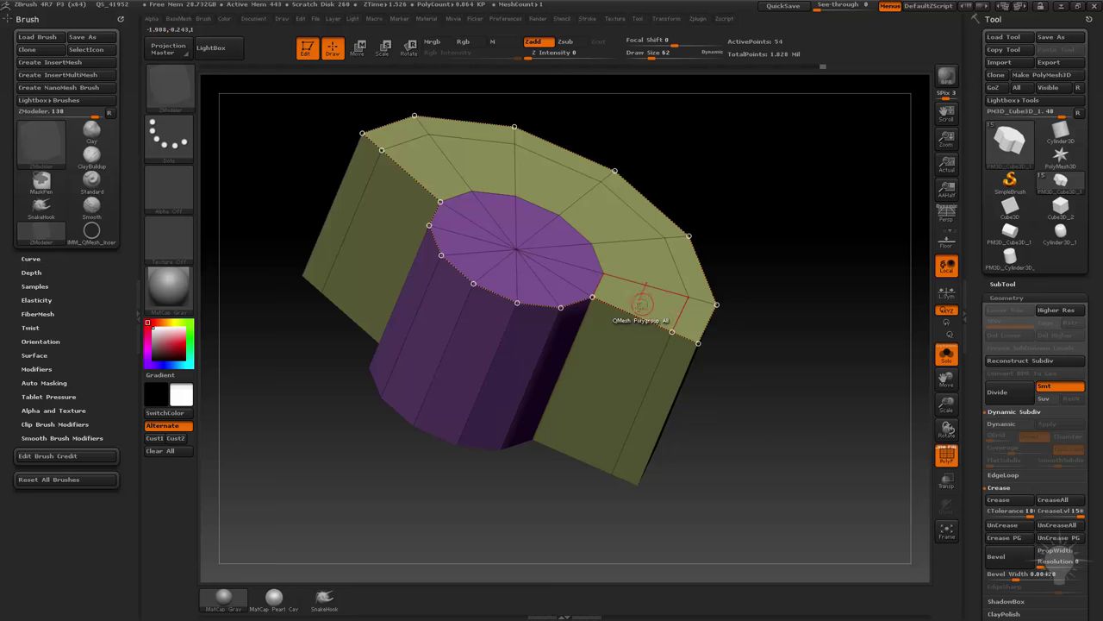
drag(639, 318, 707, 208)
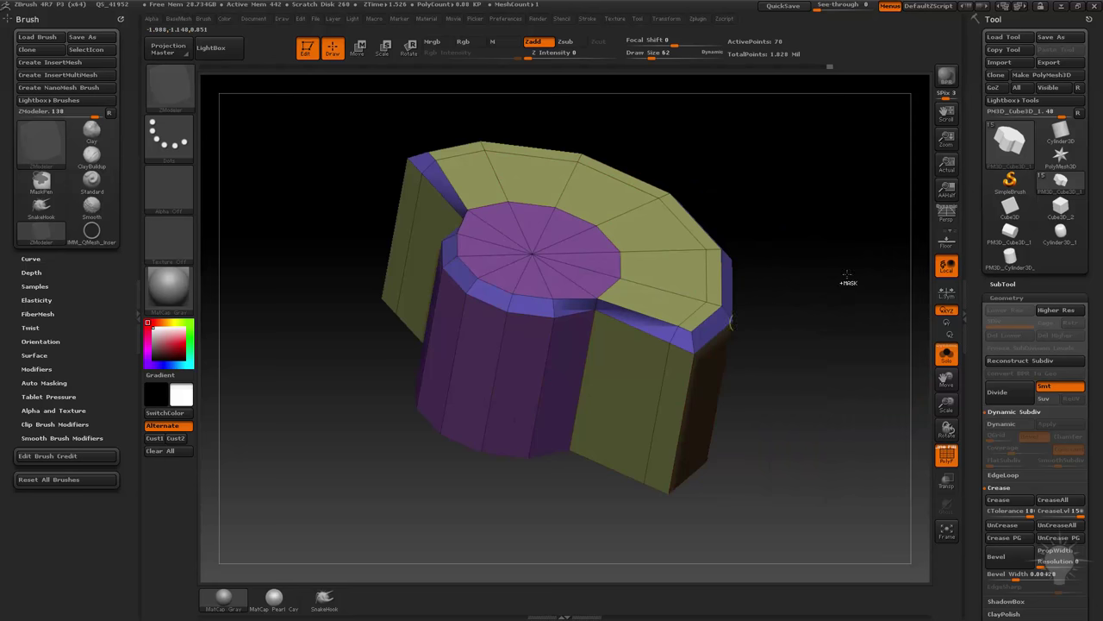
key(ctrl+z)
Snap to the front view and hide everything except the model's top faces with a rectangular selection
drag(828, 274, 828, 267)
alt+drag(845, 313, 804, 296)
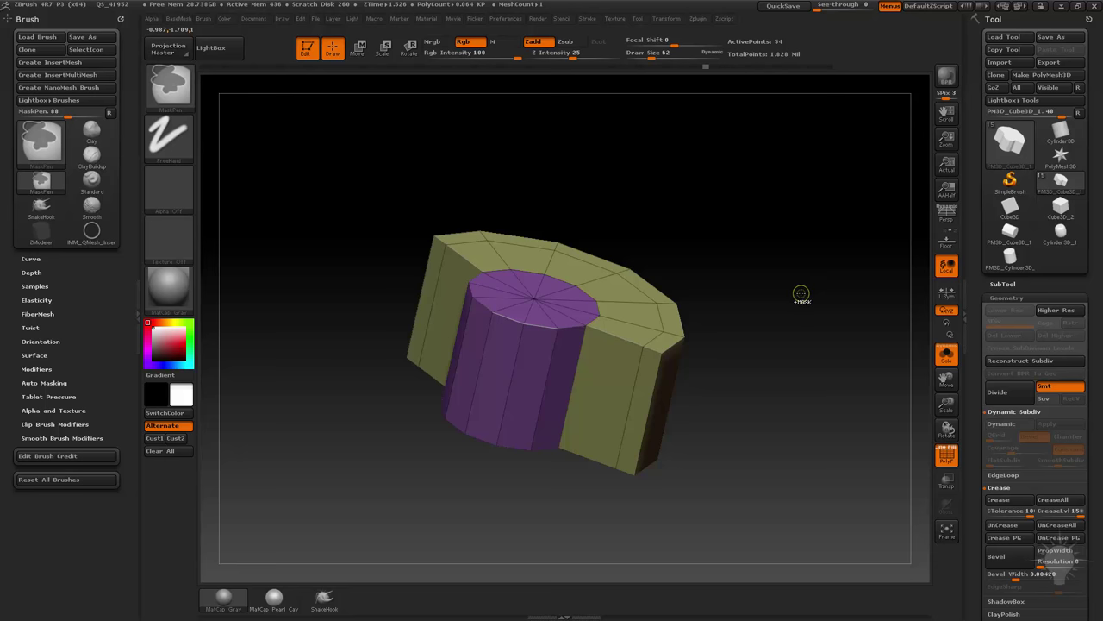
shift+drag(803, 293, 808, 269)
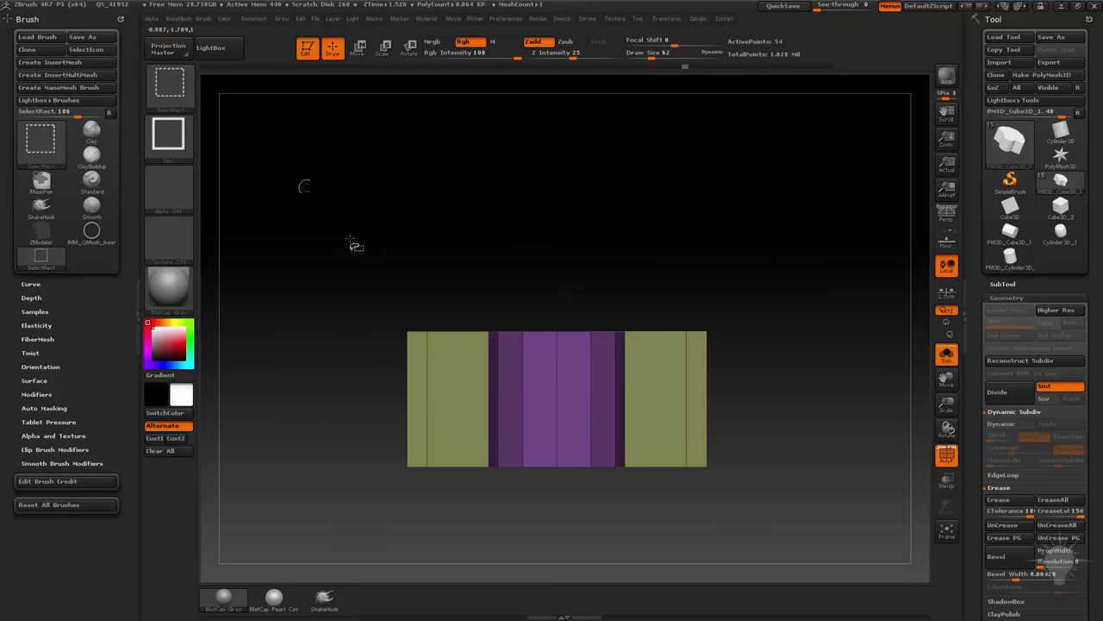
ctrl+shift+drag(342, 245, 823, 355)
drag(825, 246, 805, 308)
alt+drag(830, 272, 796, 292)
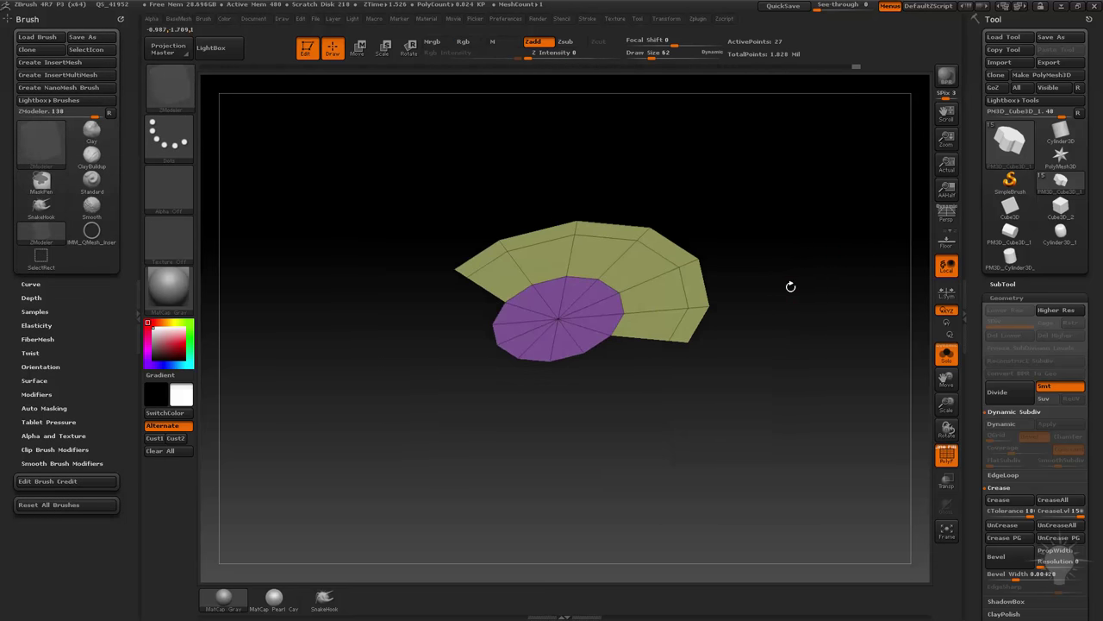
Frame the visible top faces with curves using only the Border option, with Polygroups and Creased edges off
click(587, 18)
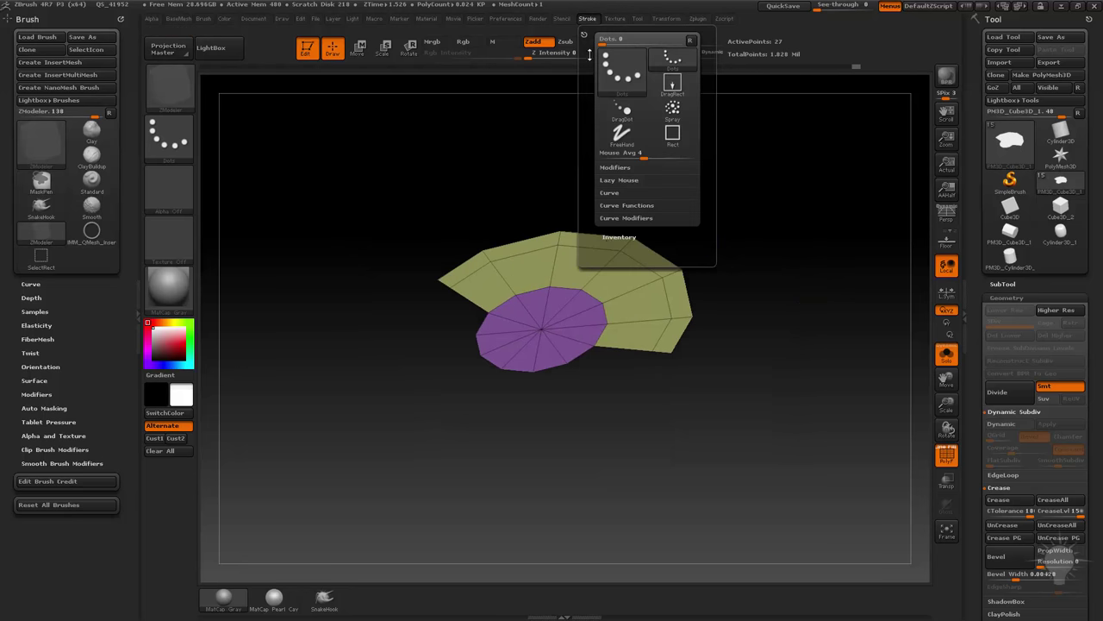
shift+click(615, 217)
shift+click(618, 205)
shift+click(620, 193)
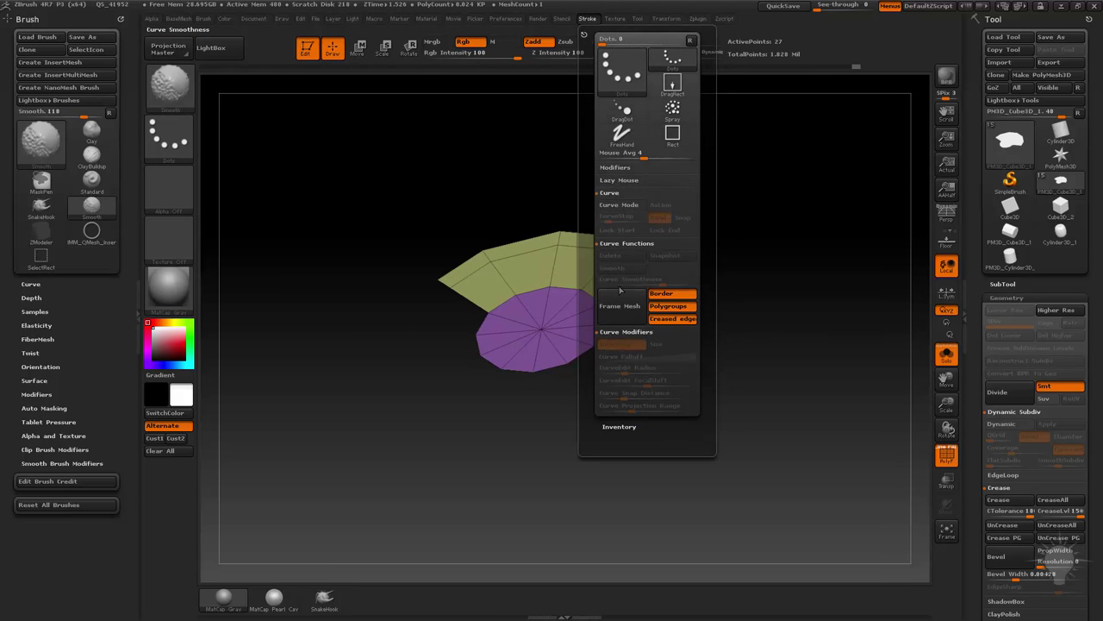
click(669, 307)
click(671, 318)
click(632, 321)
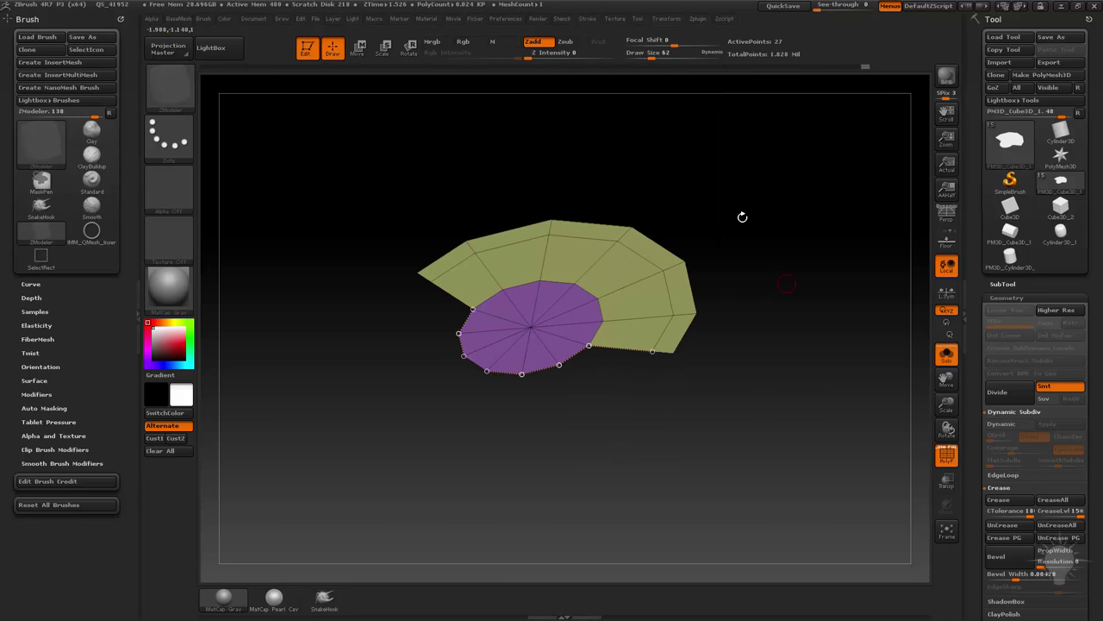
With the whole model visible, try the single-row Bevel on All Curves along the framed top border and undo it
drag(758, 291, 806, 328)
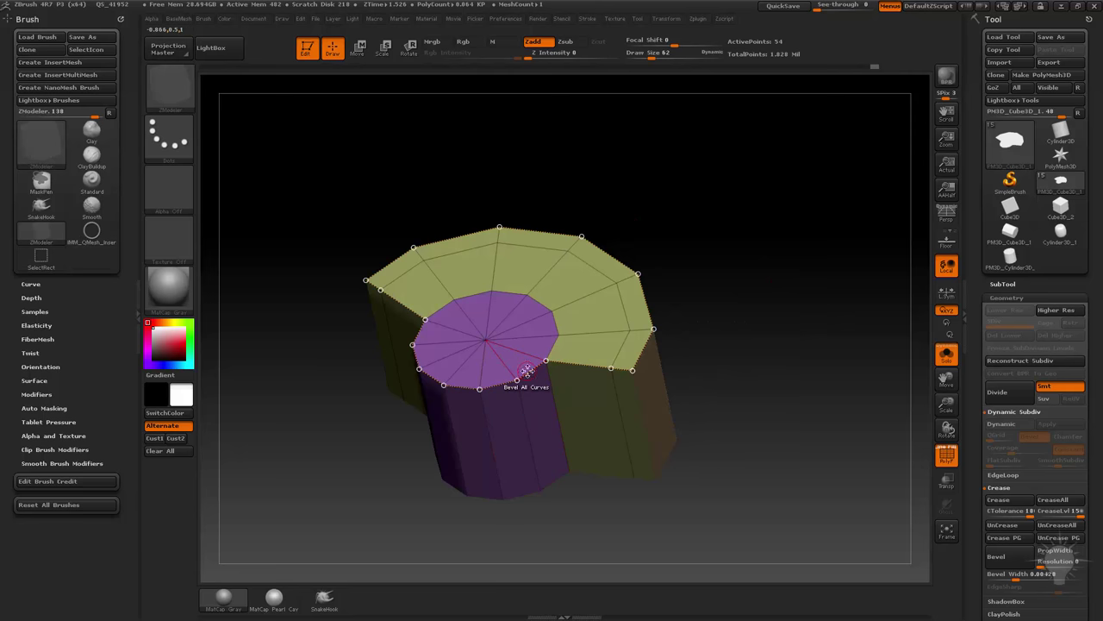
key(space)
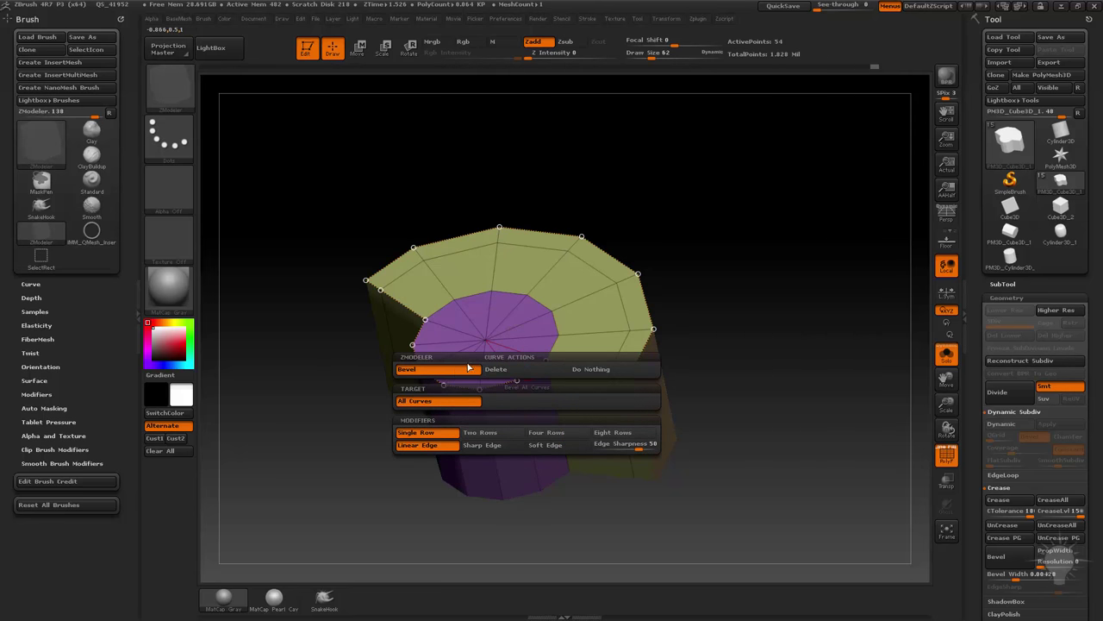
click(468, 368)
drag(532, 369, 697, 279)
key(ctrl+z)
Choose the CurveTube brush and generate a tube along the framed top border curve
mouse_move(752, 316)
mouse_down()
mouse_move(768, 339)
mouse_move(745, 323)
mouse_up()
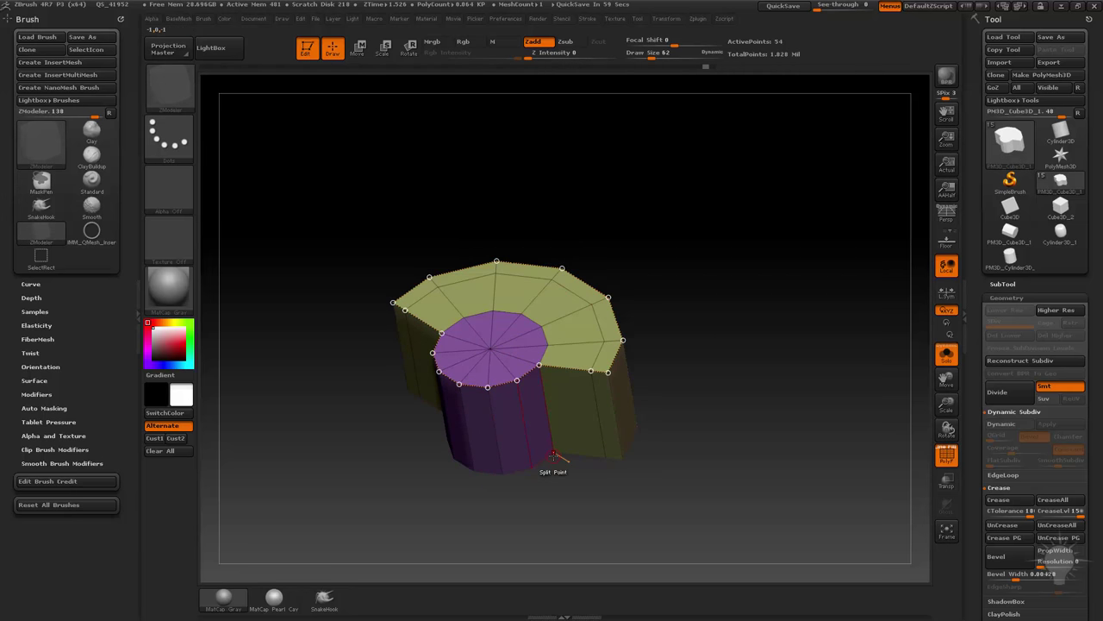
drag(672, 202, 703, 216)
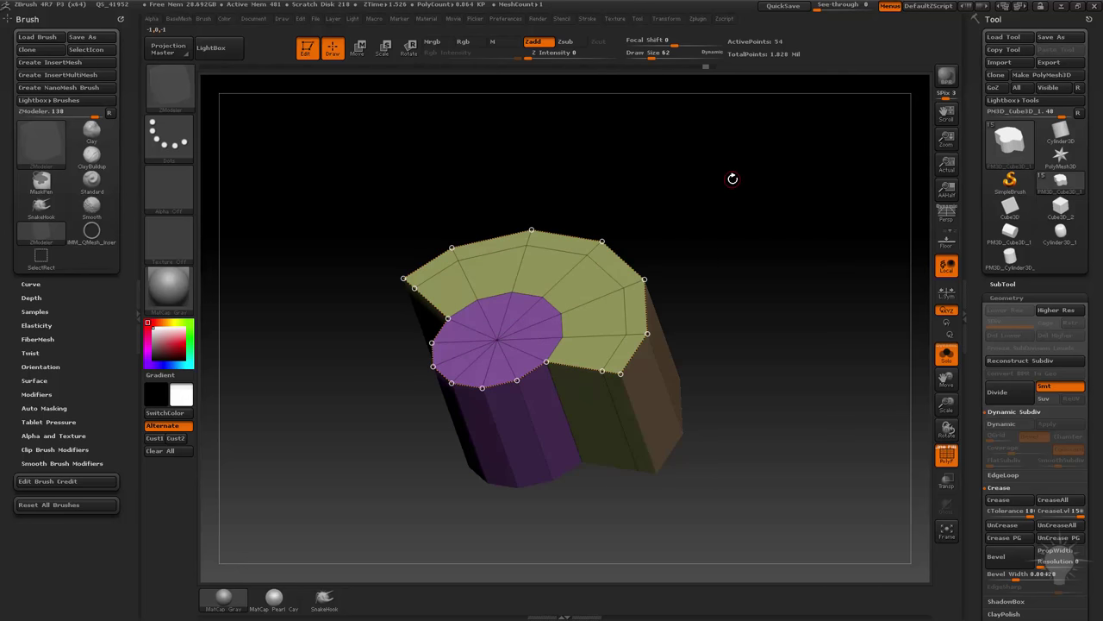
key(b)
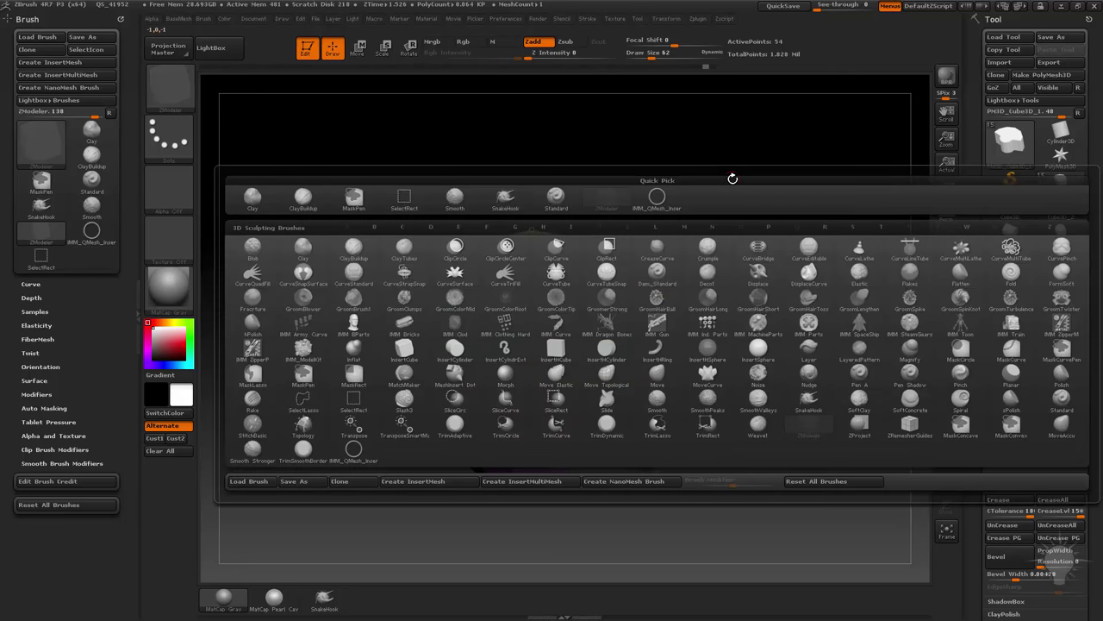
key(i)
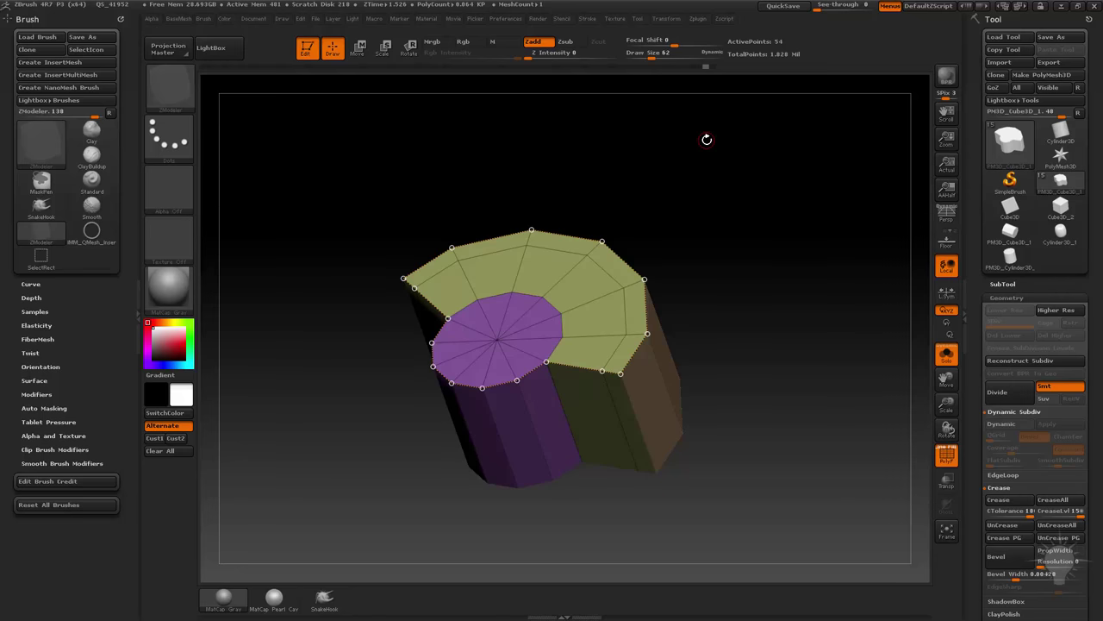
key(b)
key(c)
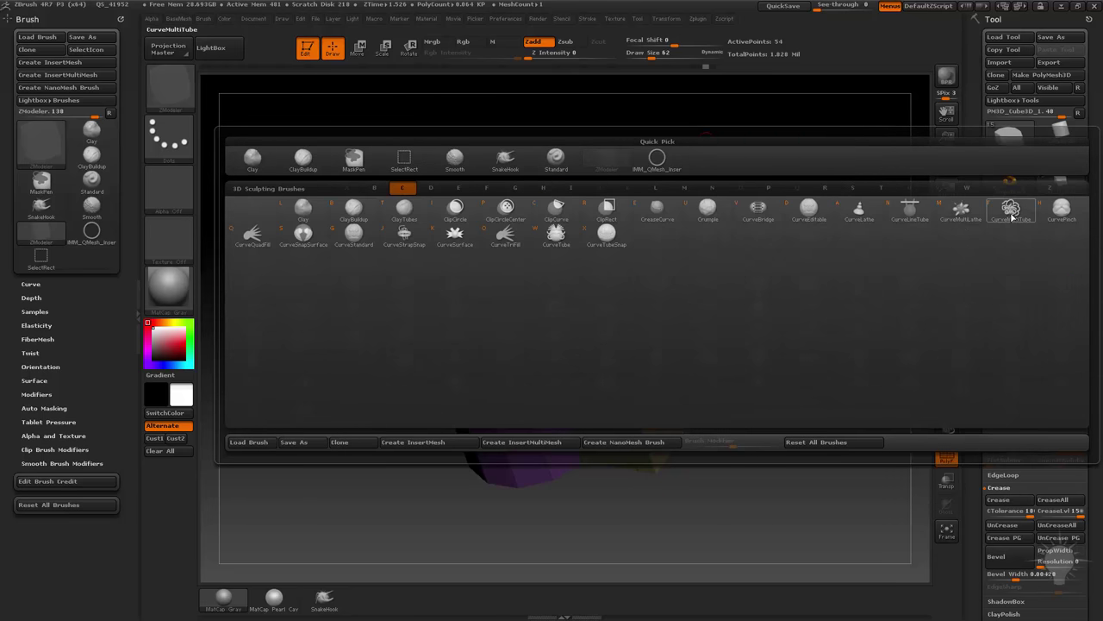
click(556, 236)
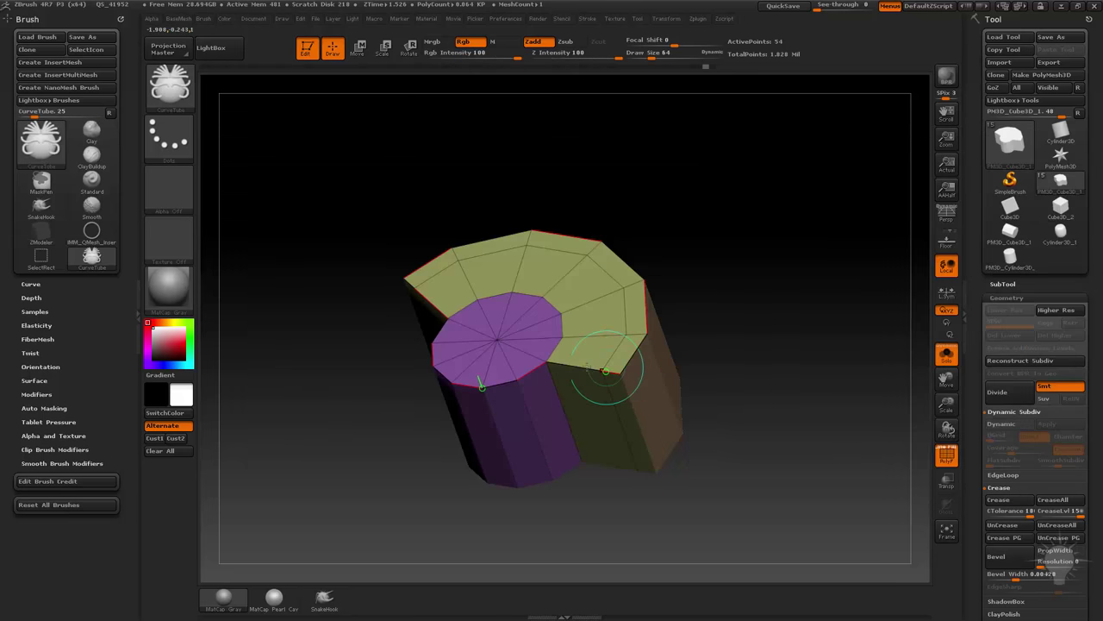
click(625, 265)
Choose the IMM Curve brush and replace the tube with its insert mesh along the top border curve
mouse_move(760, 282)
mouse_down()
mouse_move(790, 254)
mouse_move(763, 301)
mouse_move(645, 261)
mouse_up()
key(space)
key(b)
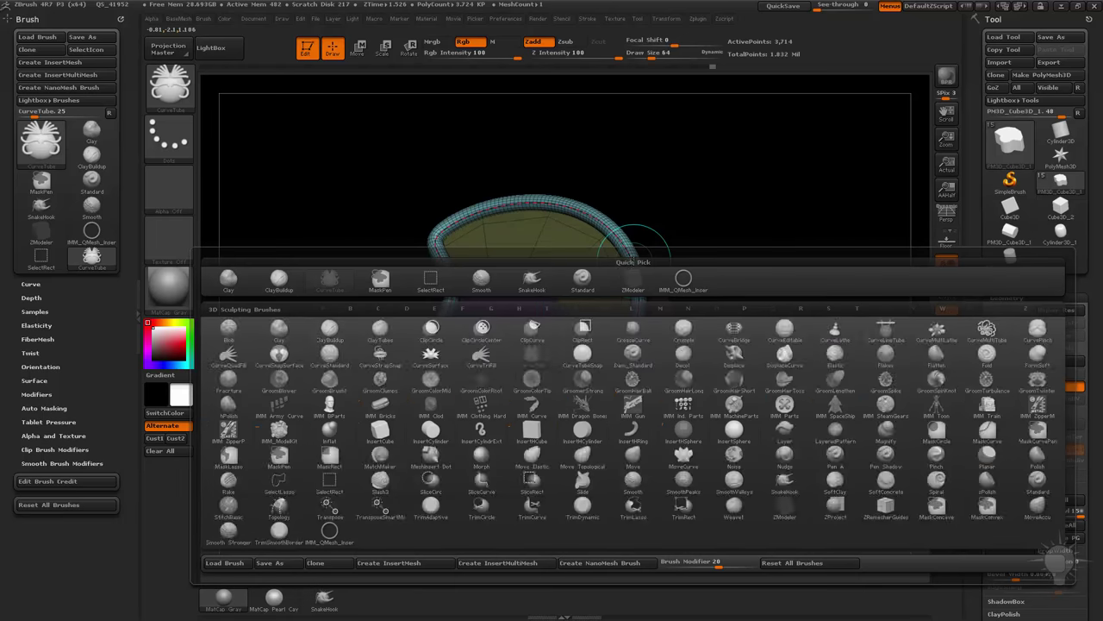
key(i)
click(523, 403)
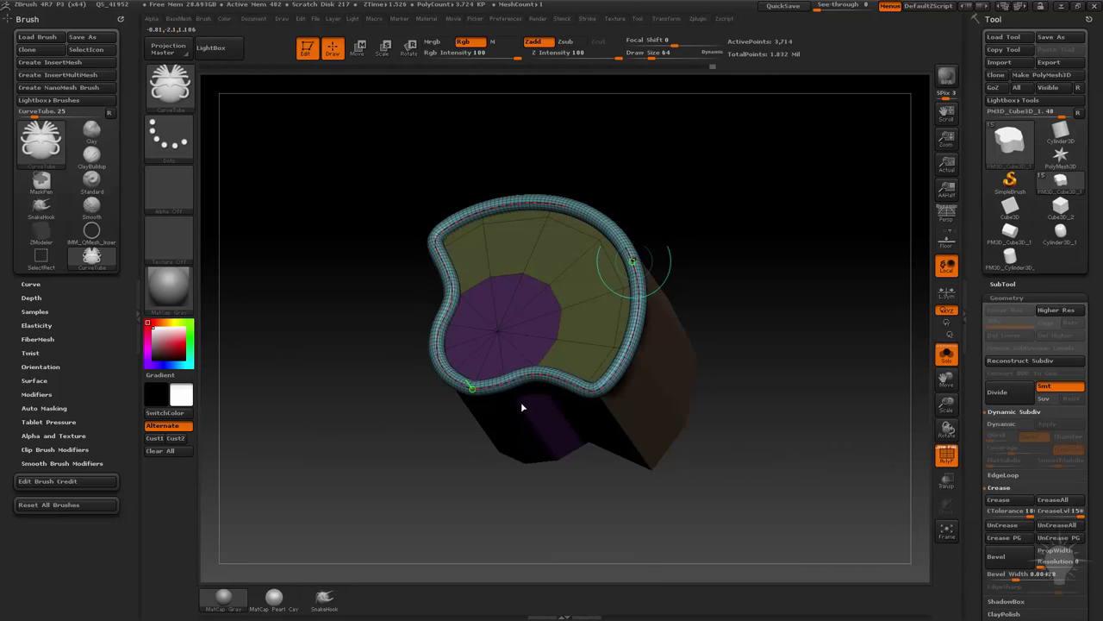
key(m)
click(543, 425)
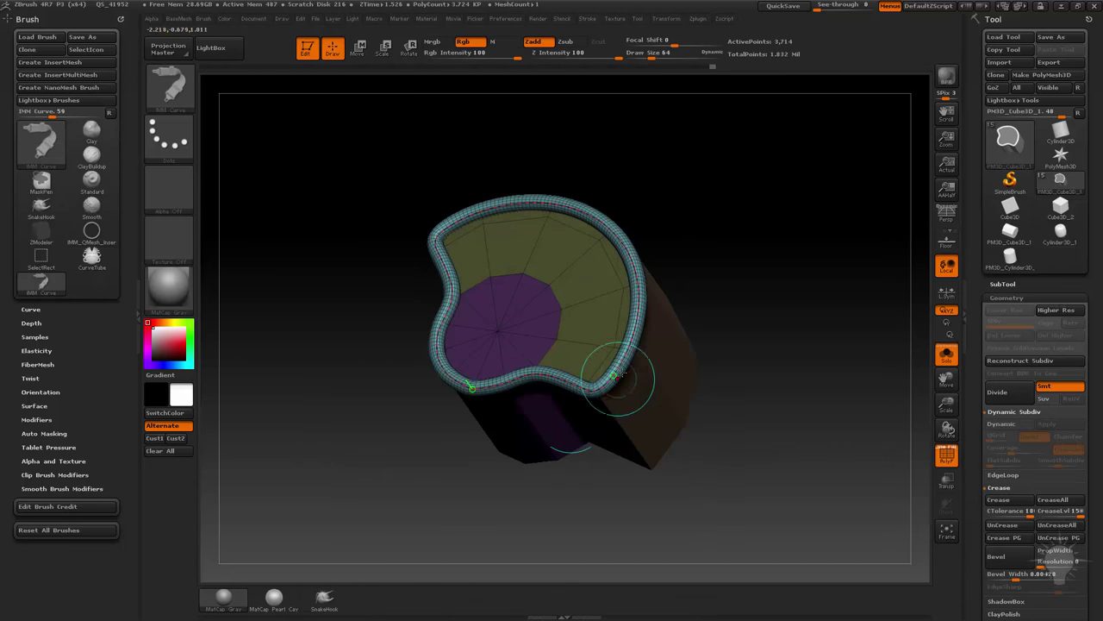
click(627, 362)
Increase the brush draw size to 170 and update the insert mesh along the top border curve
mouse_move(746, 372)
mouse_down()
mouse_move(840, 333)
mouse_move(830, 342)
mouse_move(746, 325)
mouse_move(638, 242)
mouse_move(537, 189)
mouse_up()
key(s)
click(755, 326)
click(621, 280)
ctrl+shift+click(659, 287)
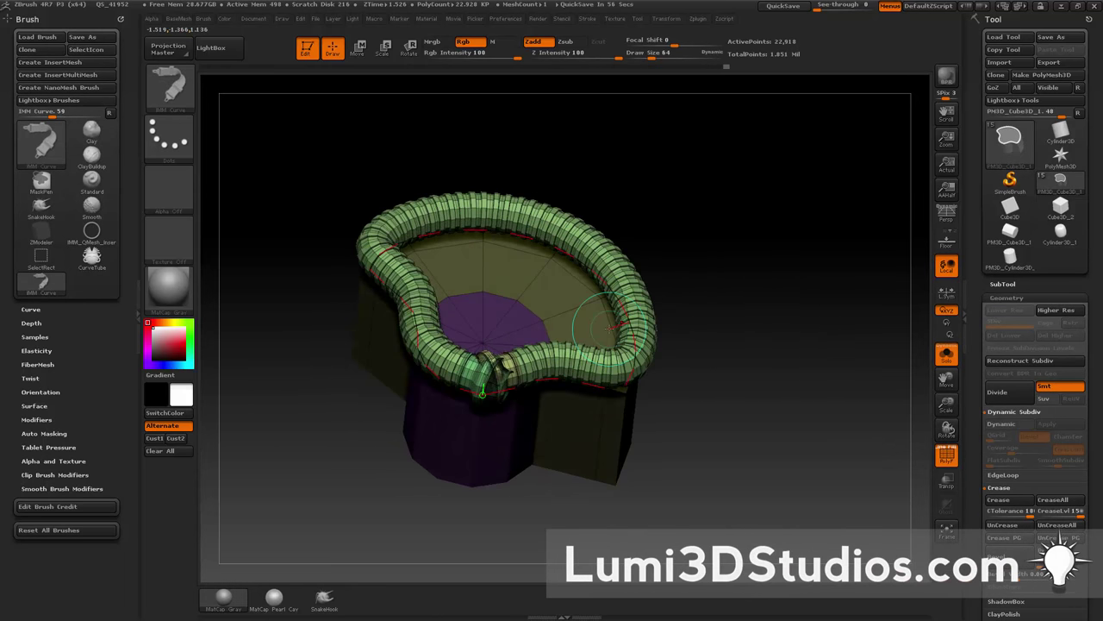
drag(715, 280, 694, 289)
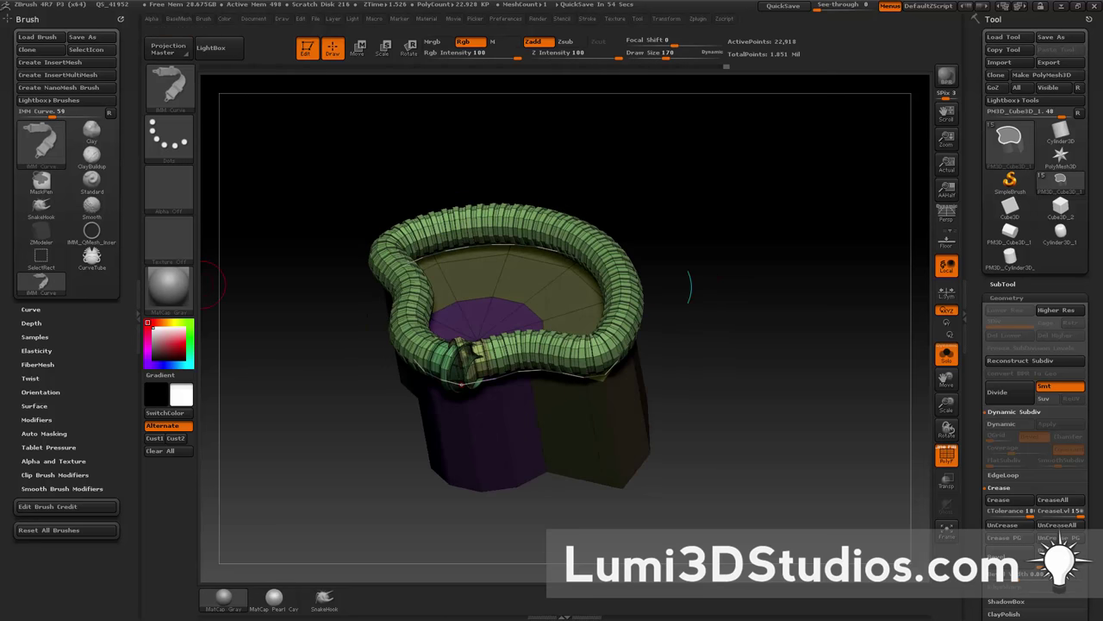